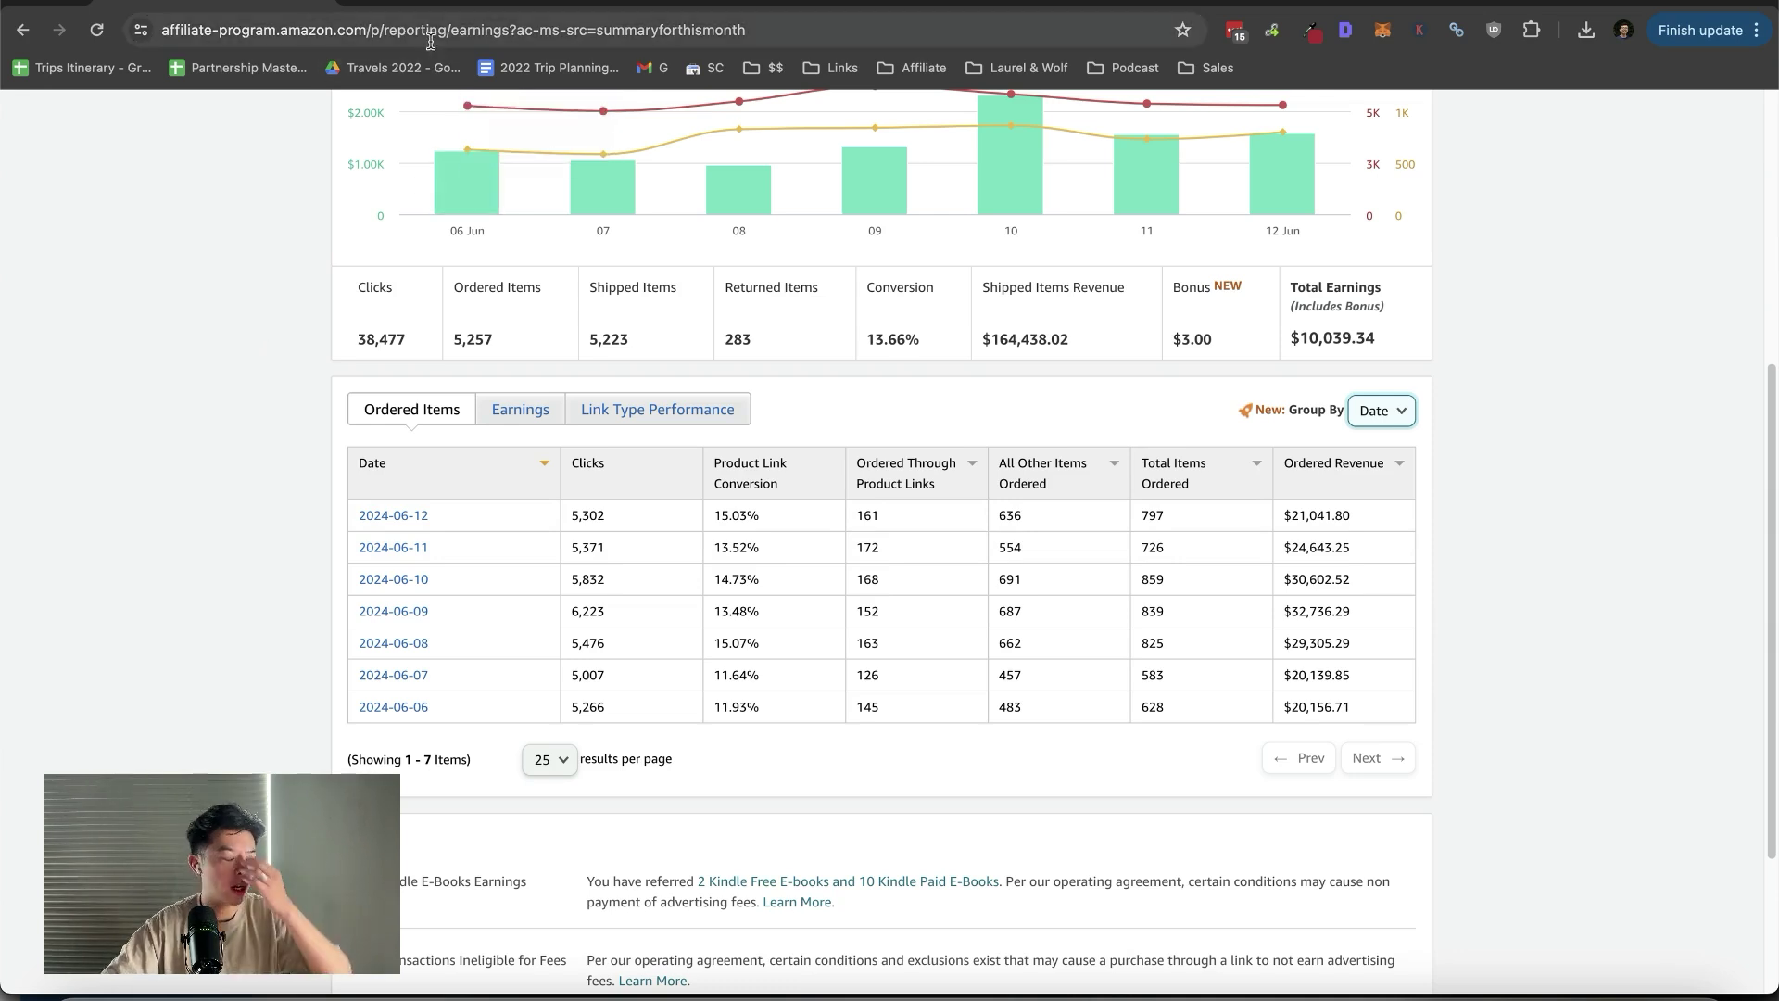
Step: View Levanta's May 12 – Jun 12, 2024 dashboard down to the Commission chart
left_click(418, 5)
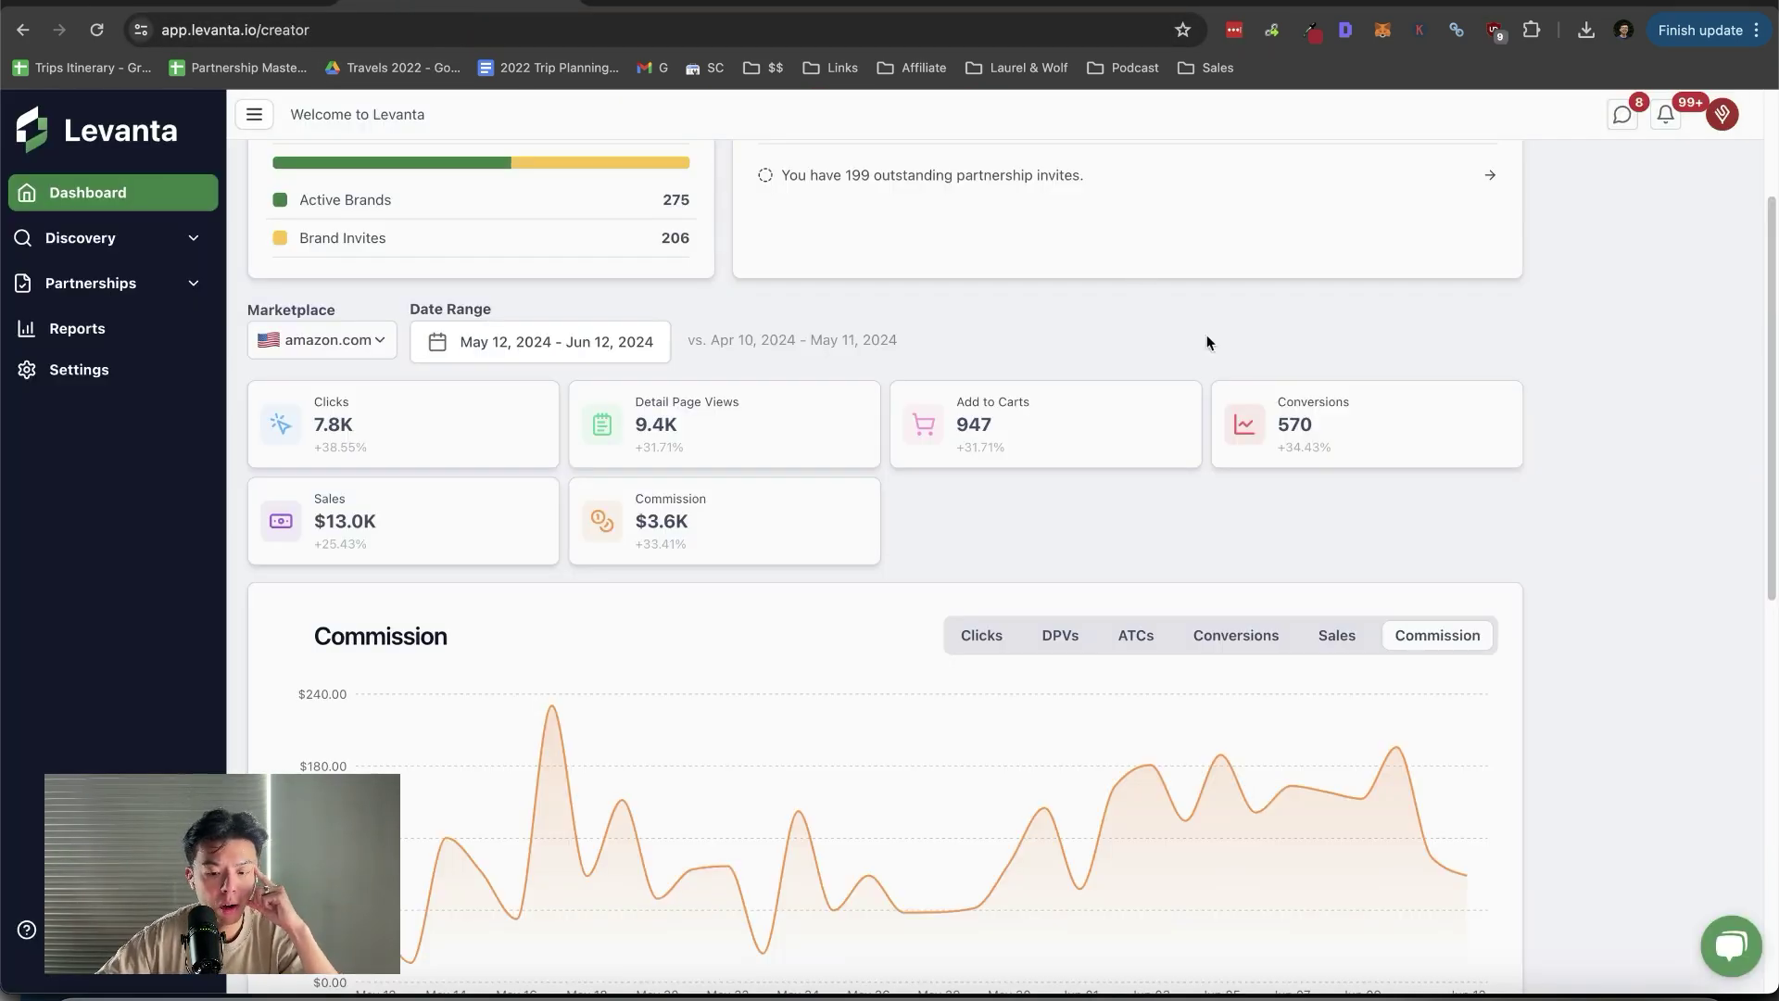
scroll(1177, 352, "down", 1)
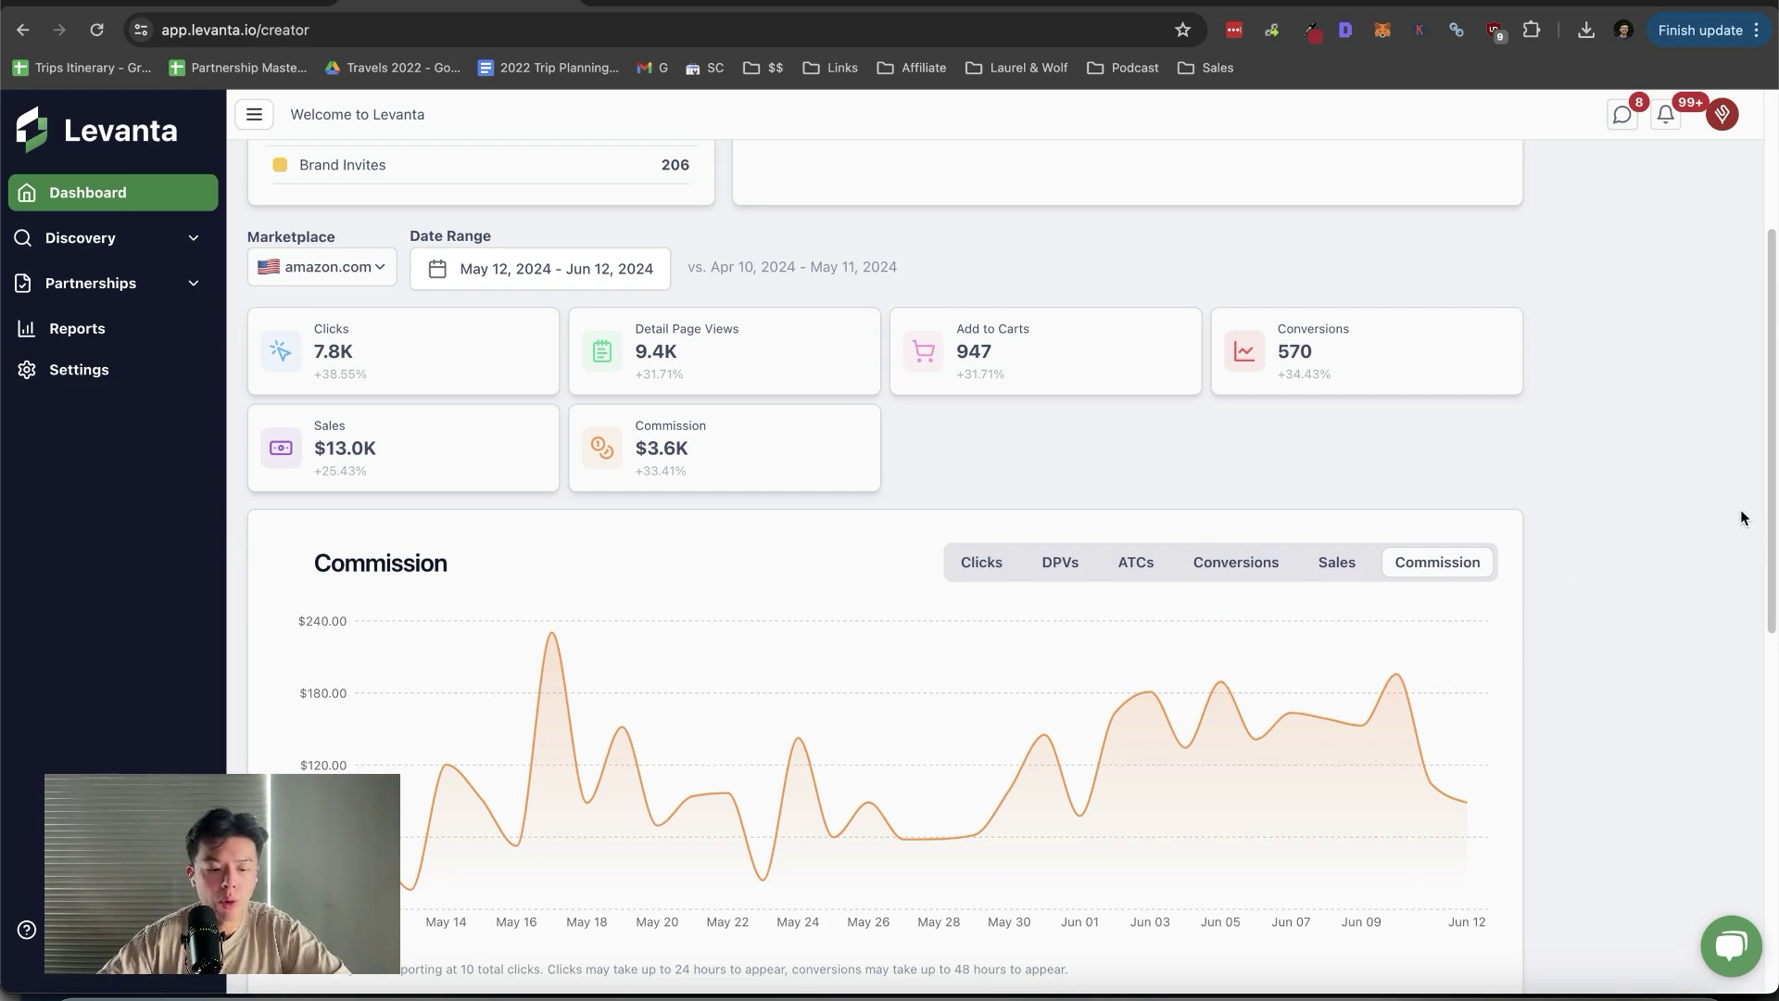
Step: In Notion, open the June 13 EP 213 notes, then return to Build in Public References
left_click(427, 993)
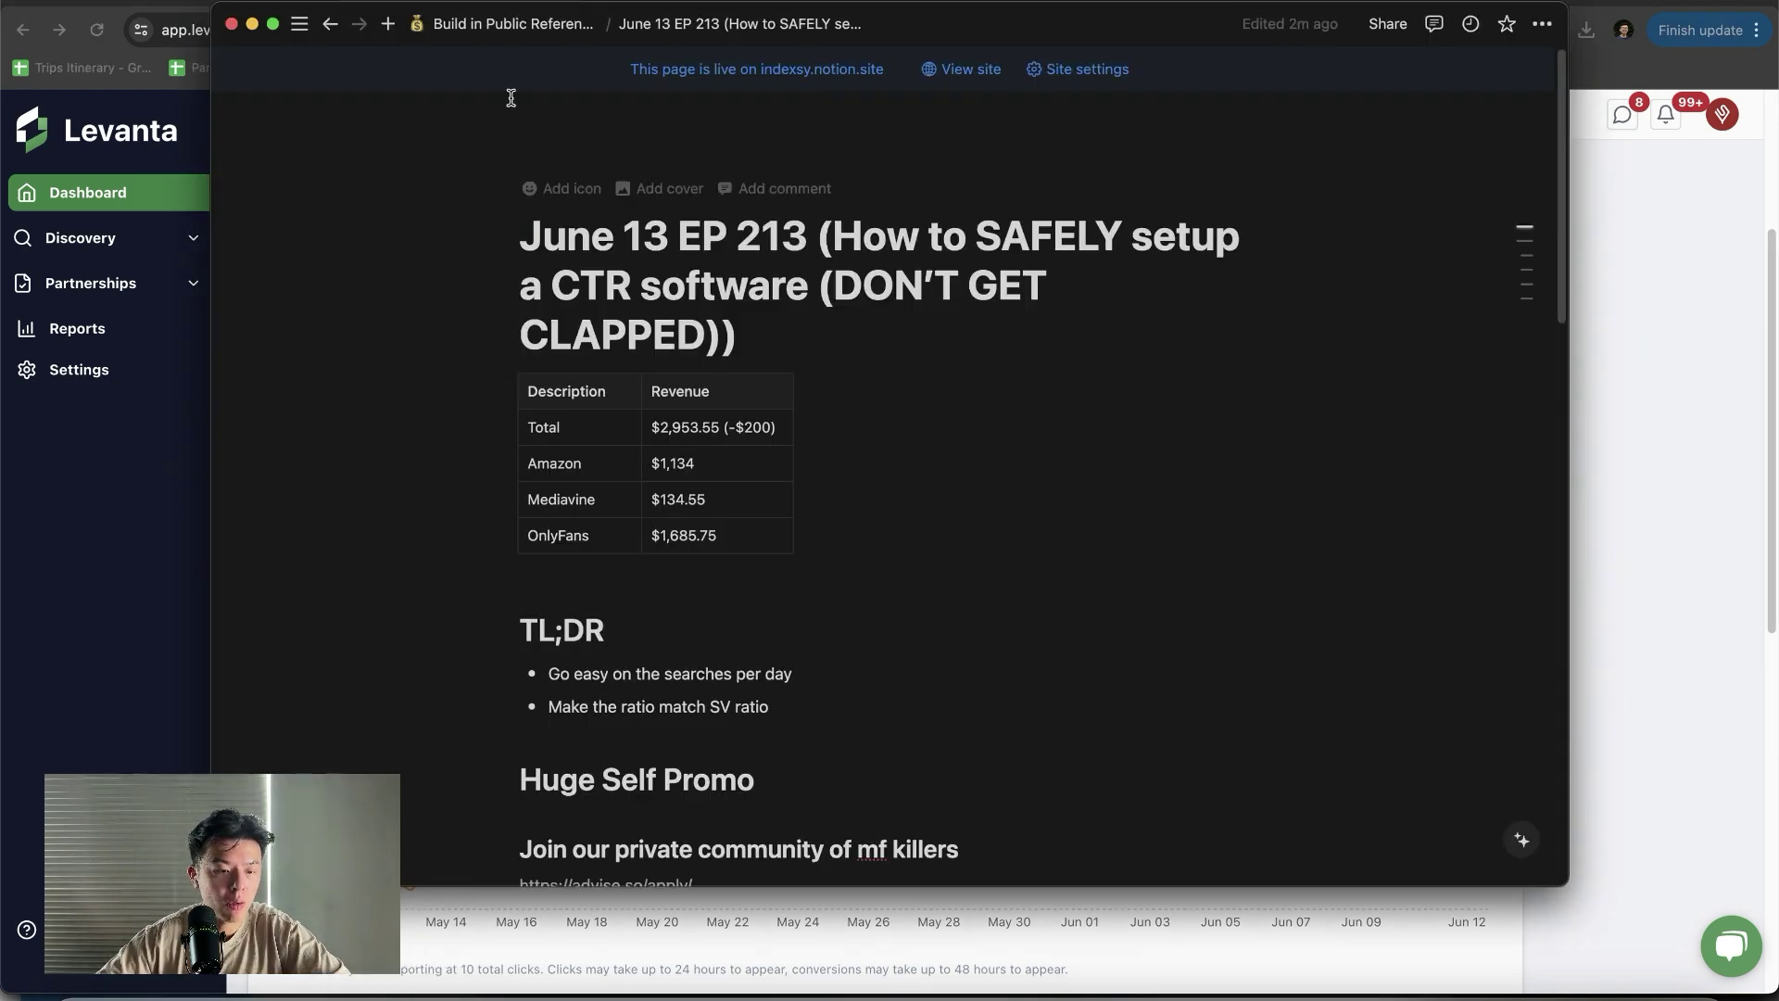
left_click(508, 24)
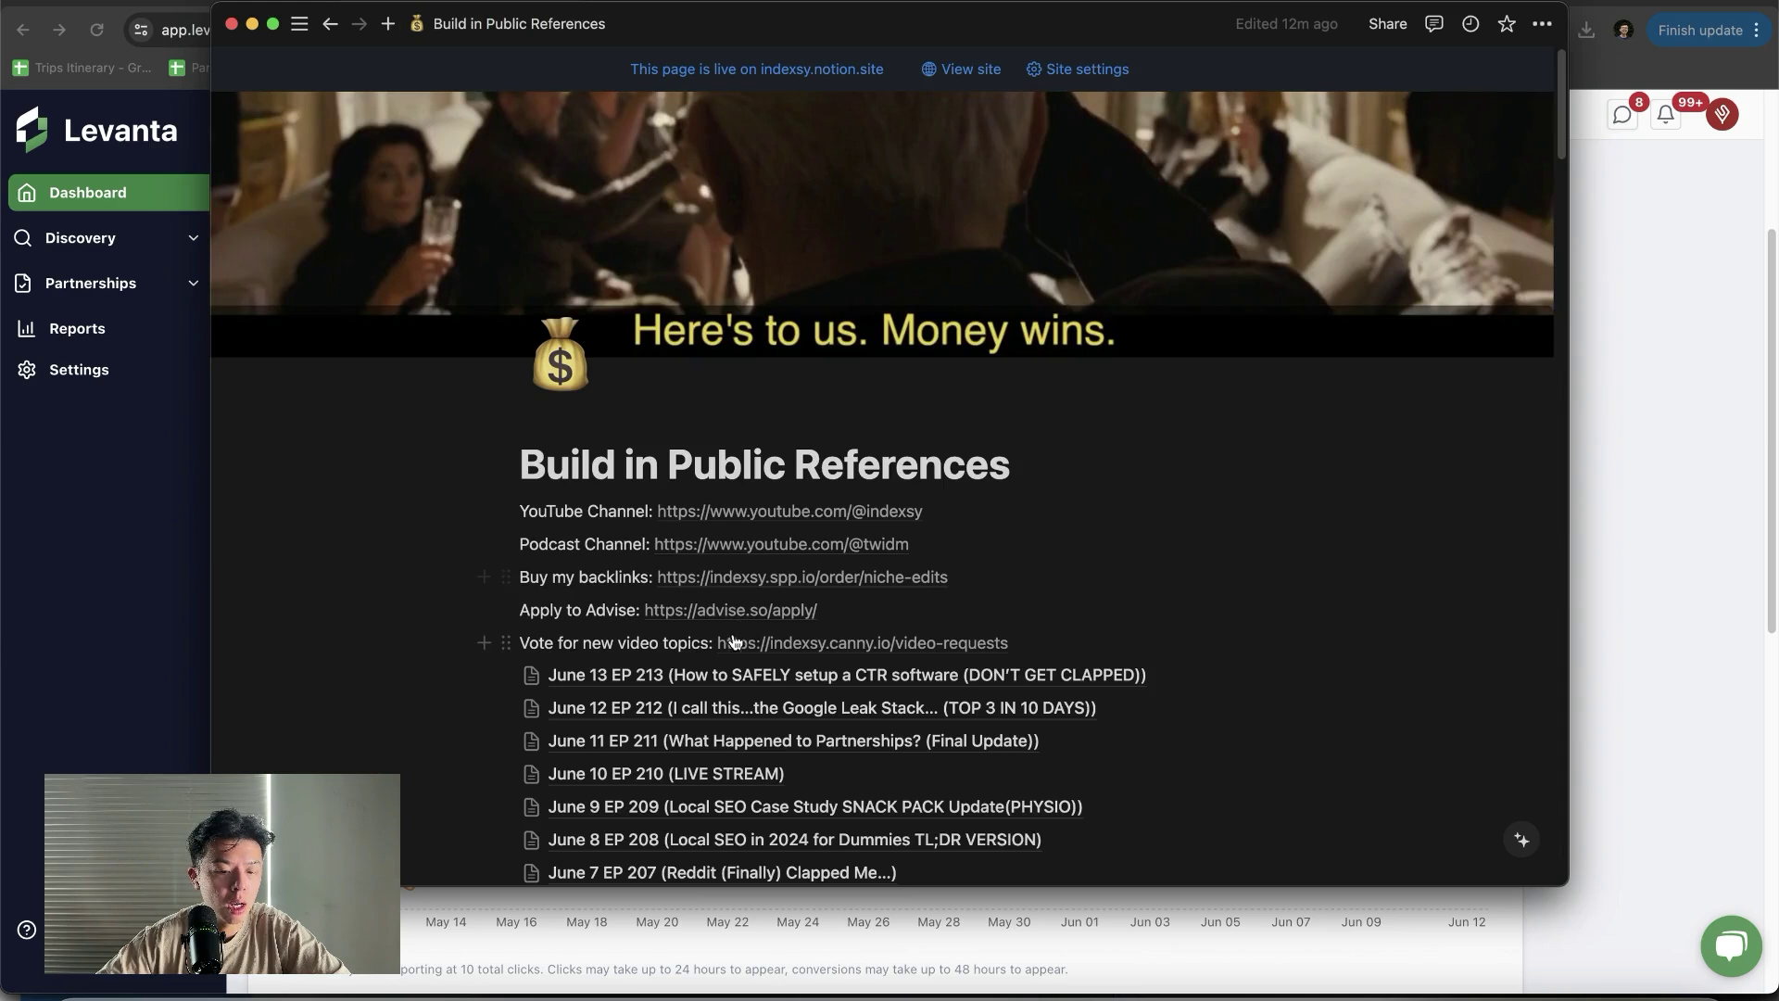
left_click(747, 676)
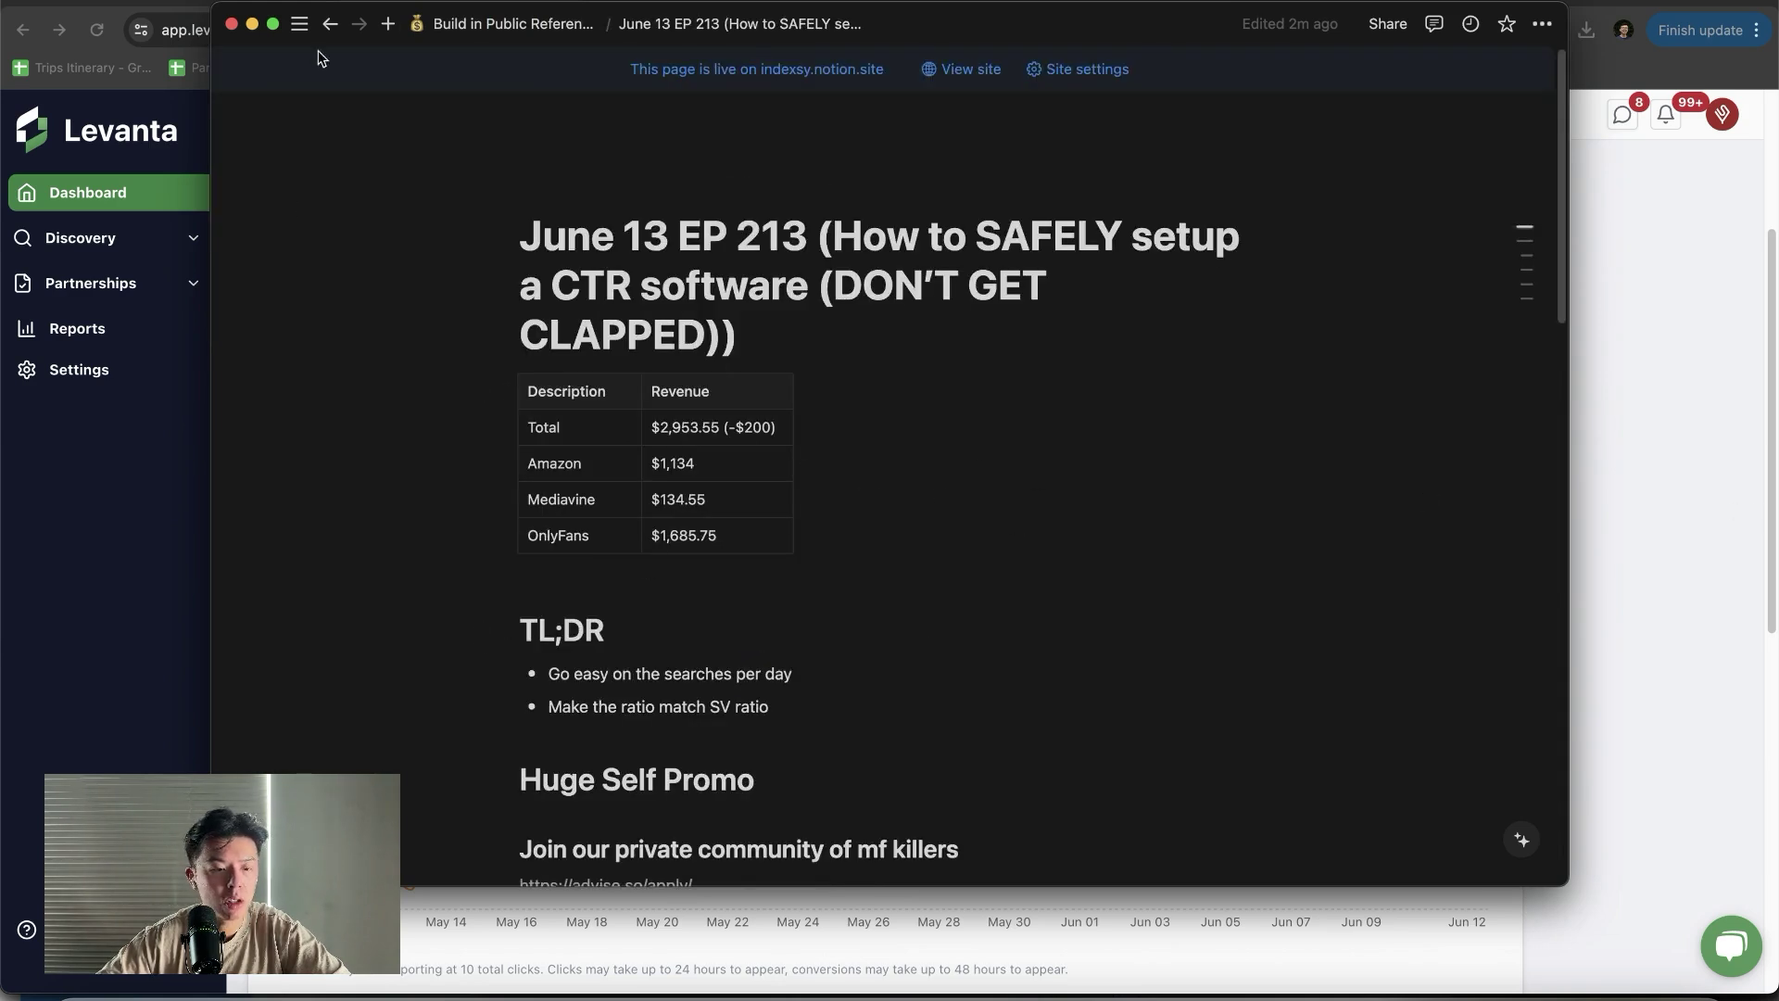
left_click(419, 24)
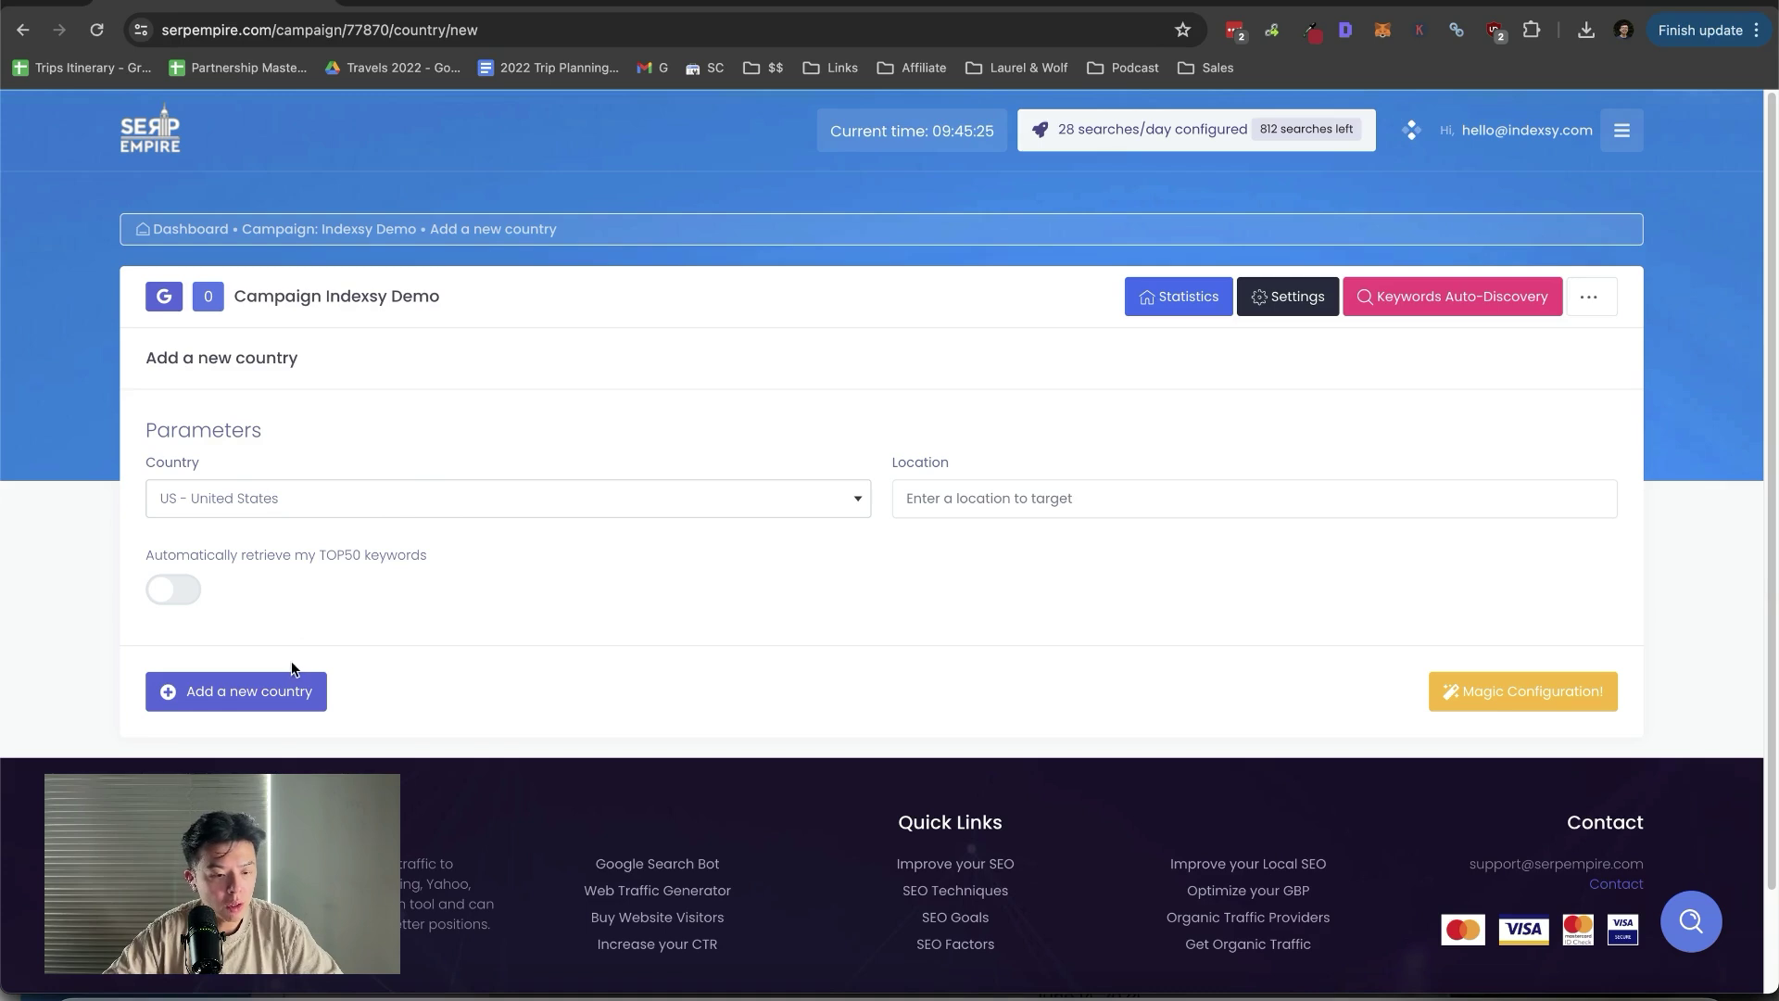
Step: Add United States as a country to the Indexsy Demo campaign
left_click(273, 695)
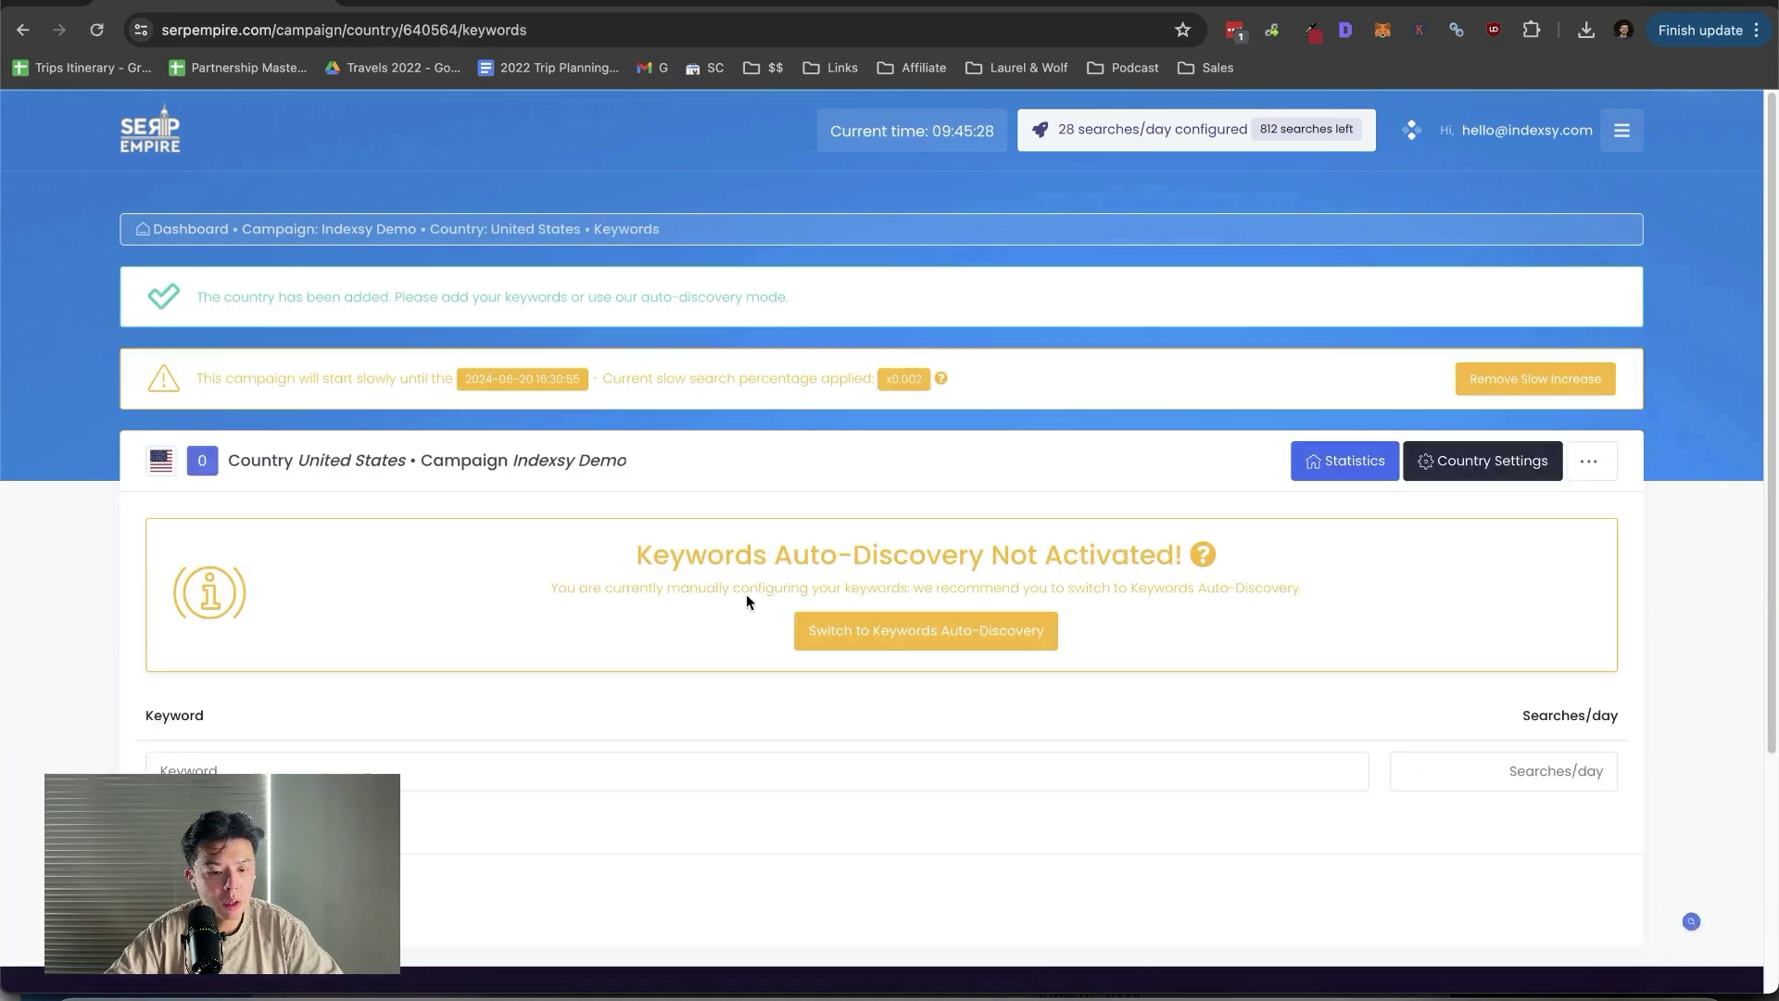
scroll(747, 594, "down", 3)
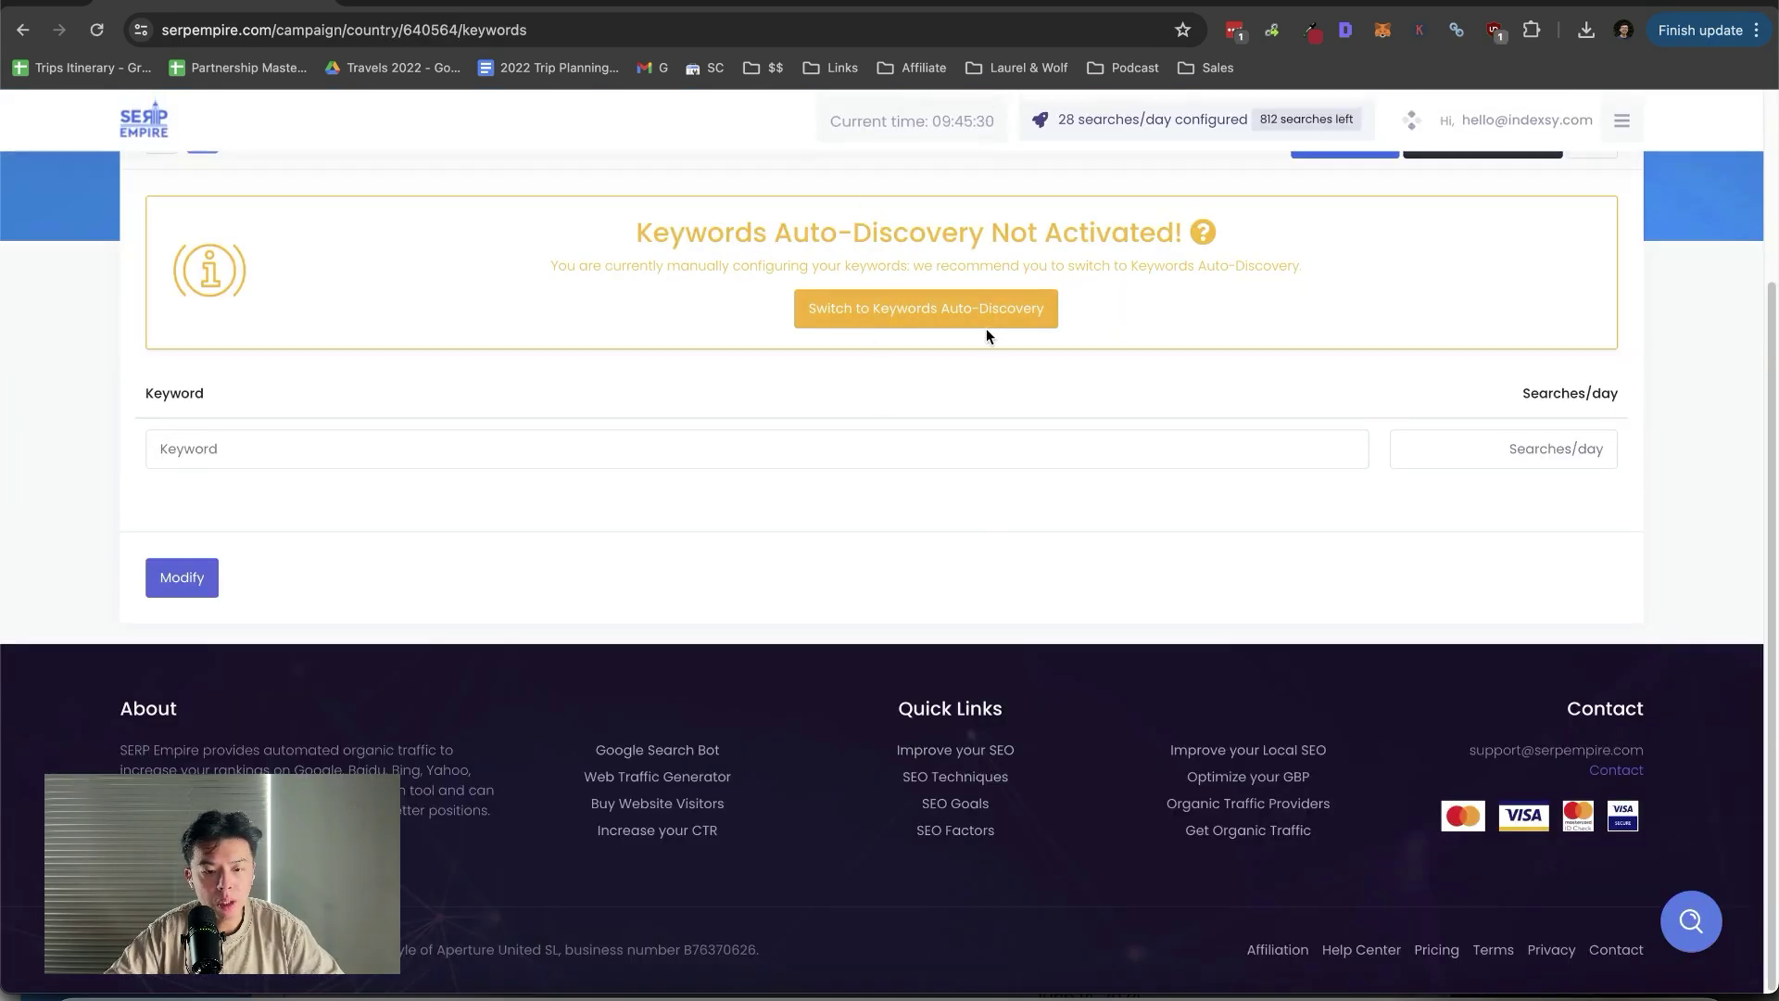
scroll(563, 417, "up", 1)
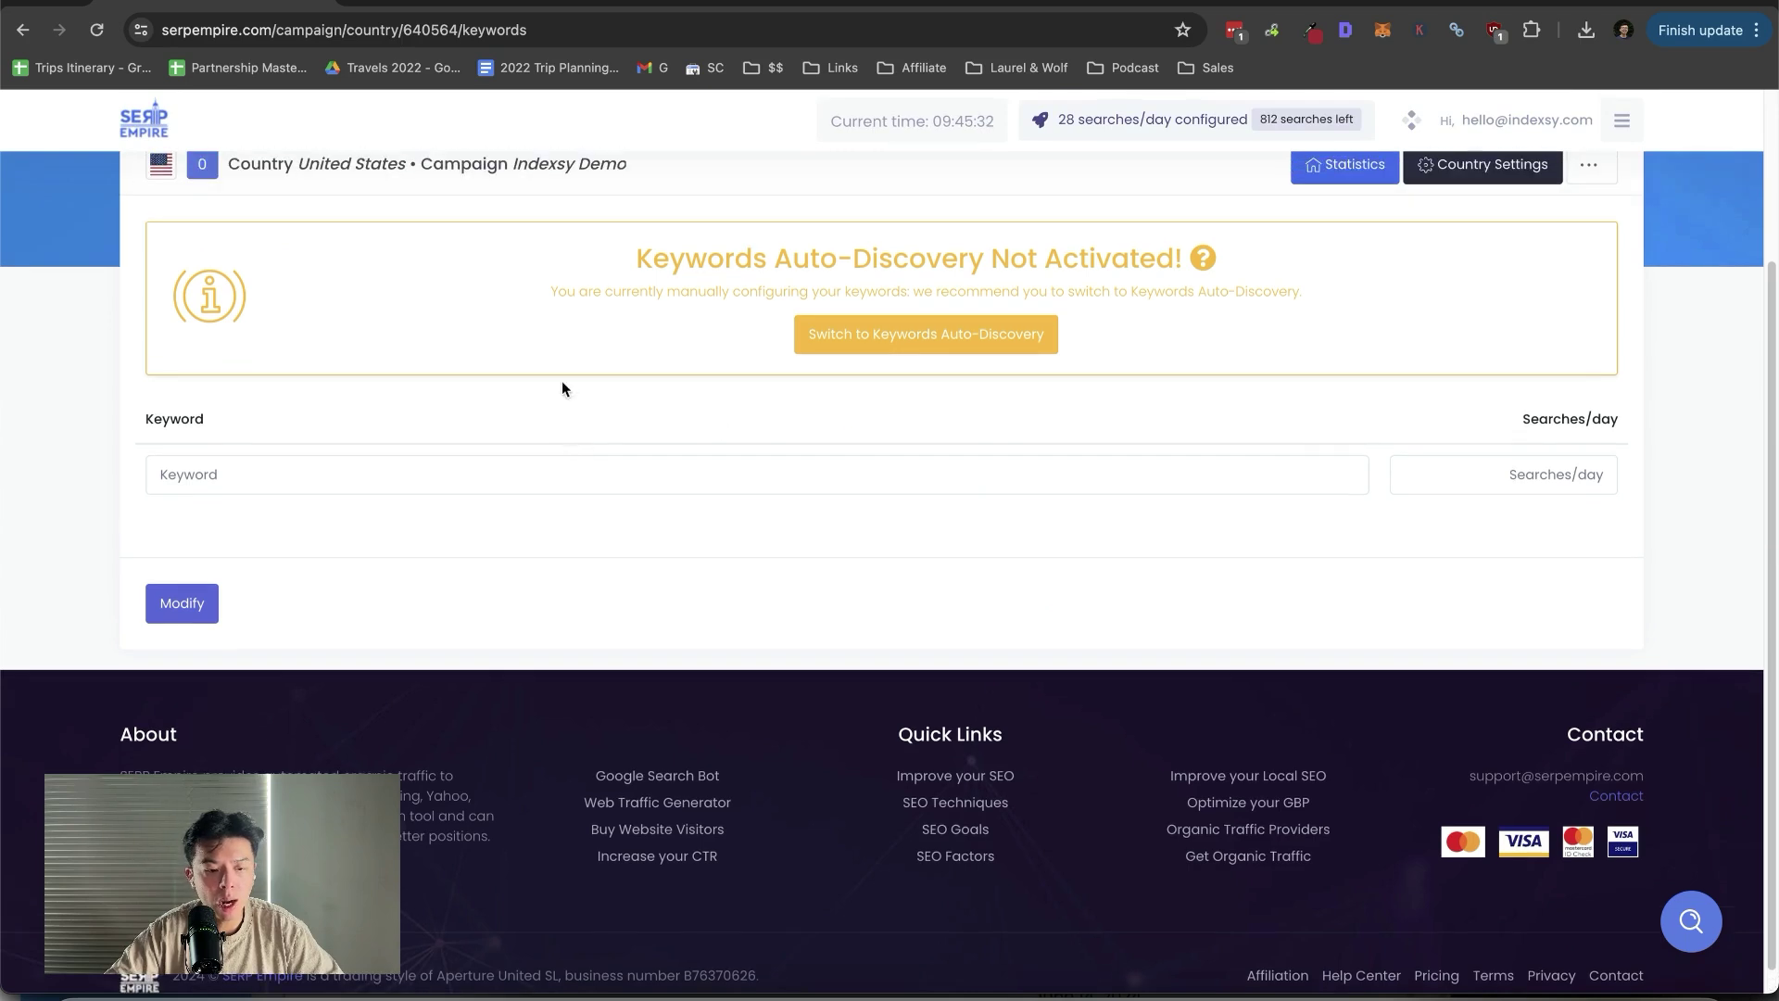
Step: Fill the first three keyword rows with the placeholder 'asdf'
left_click(428, 471)
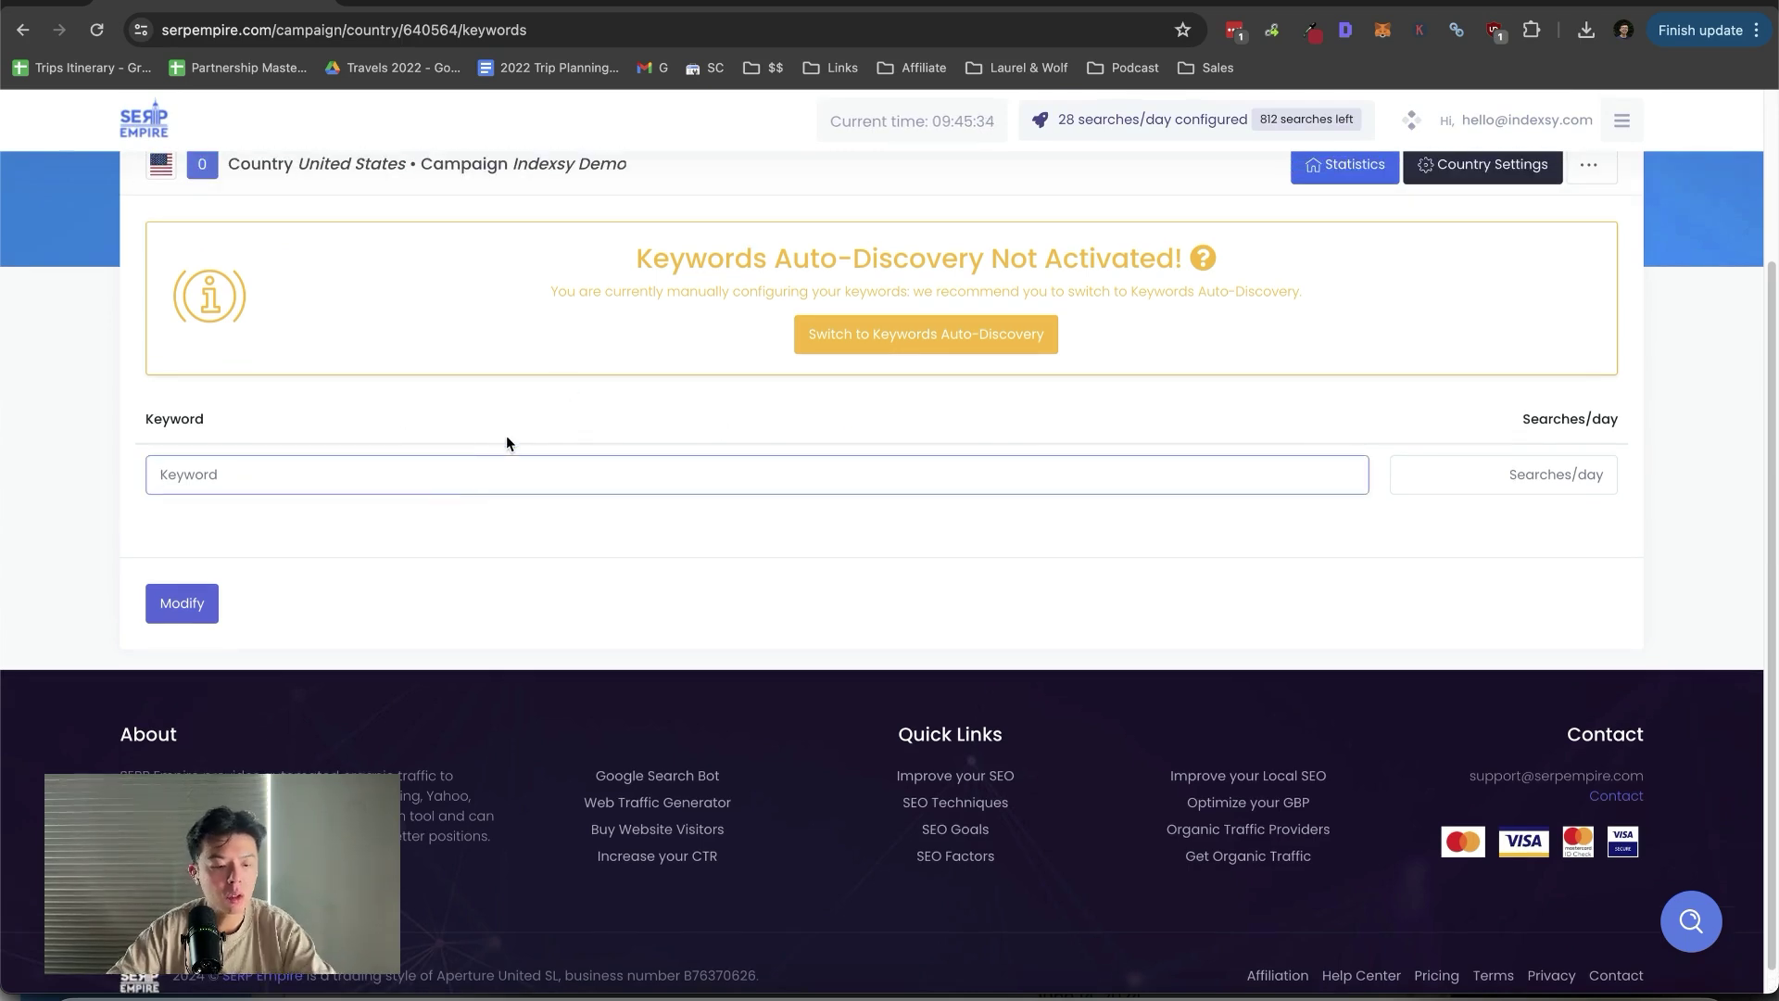
type("asdf")
left_click(442, 528)
type("asdf")
left_click(439, 585)
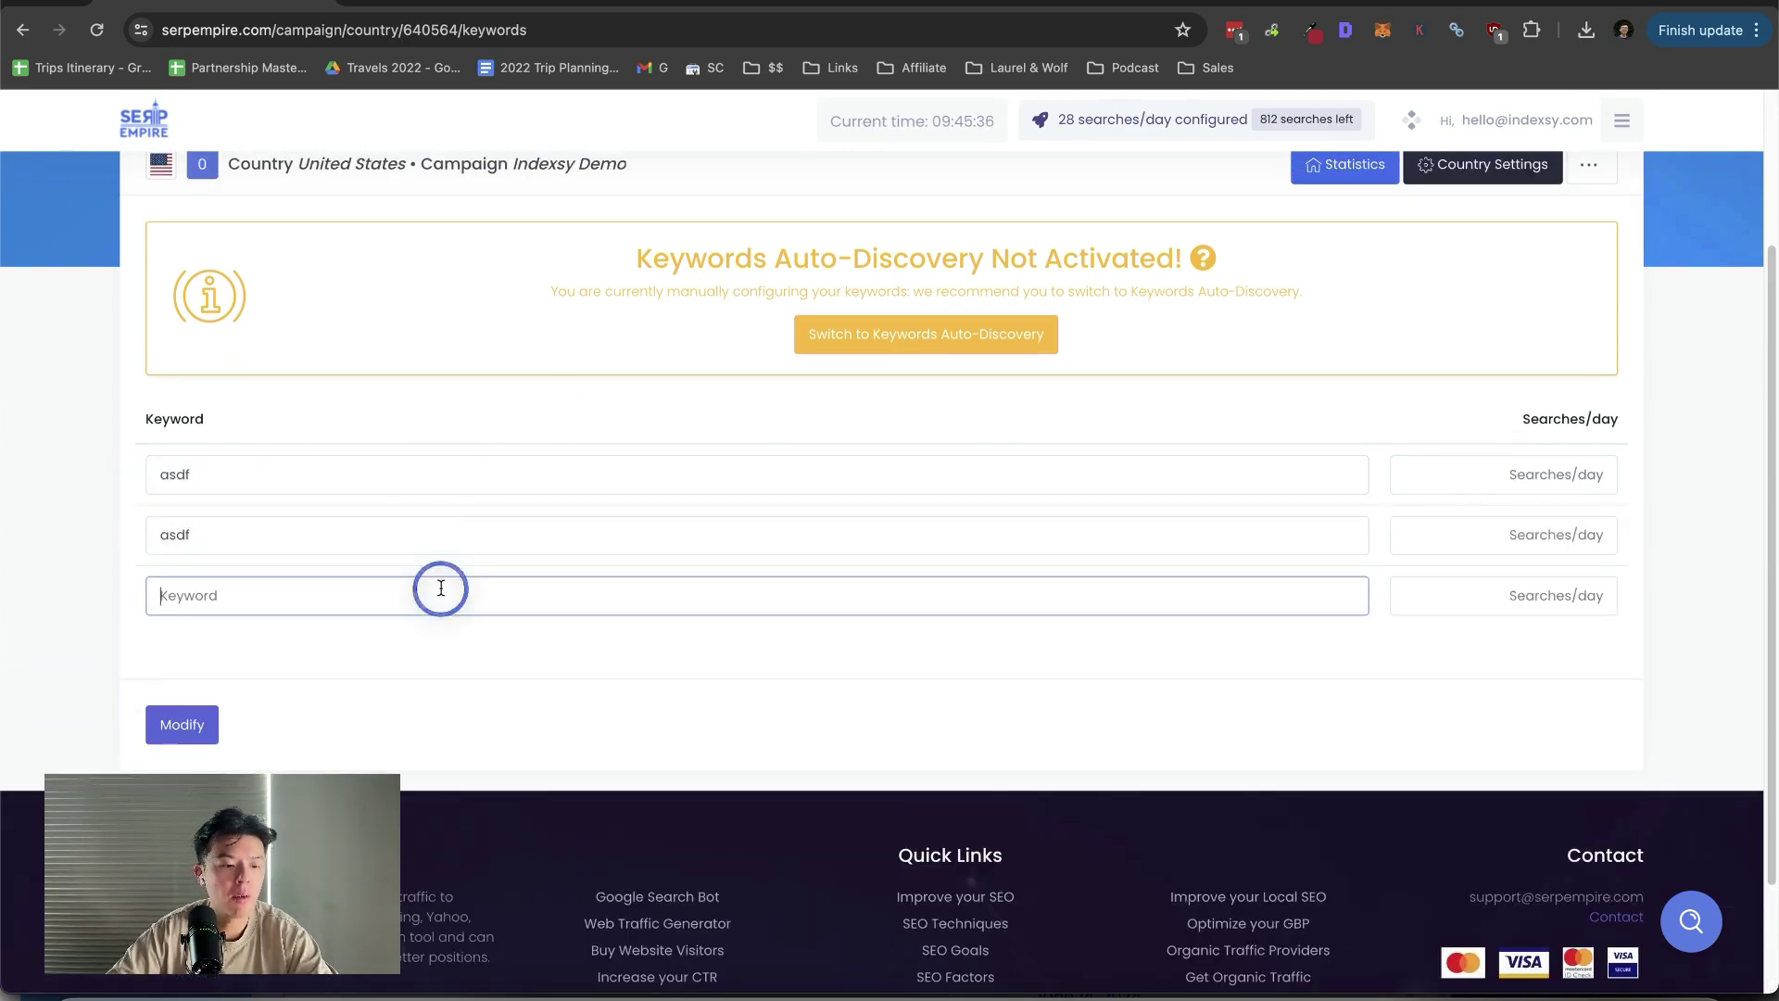
type("asdf")
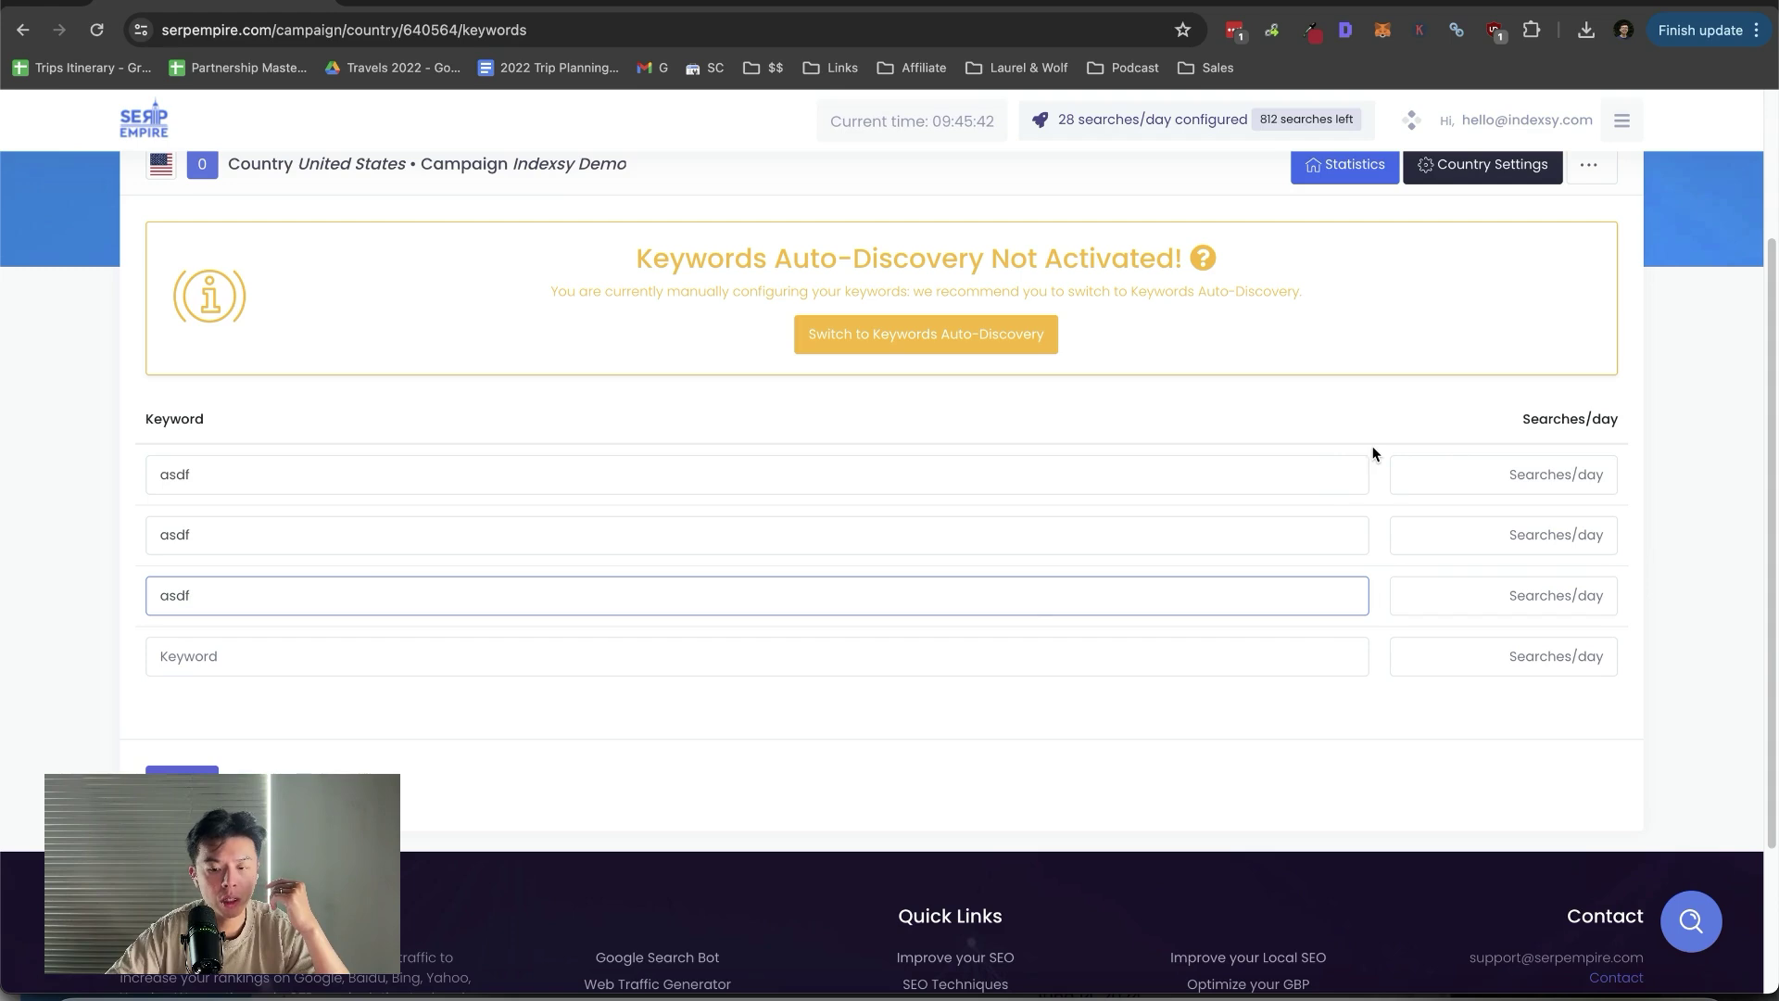
left_click(492, 4)
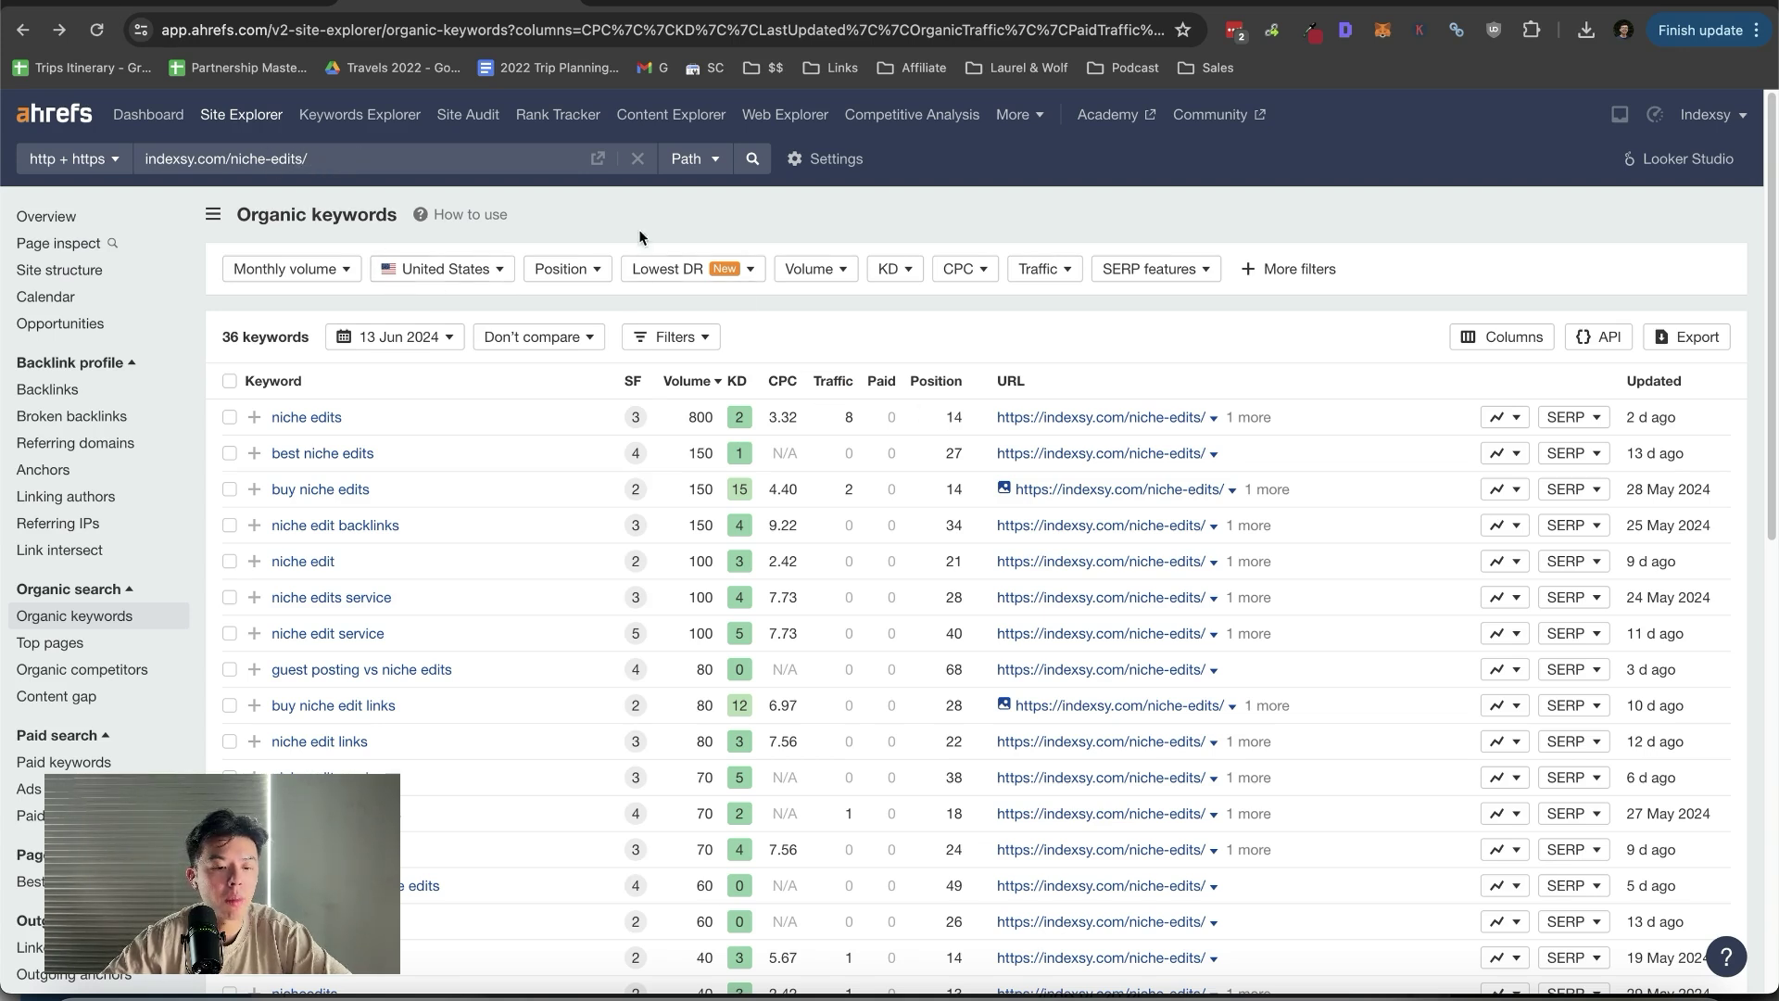
Step: Sort the niche-edits organic keywords by Traffic, then by Volume highest first
left_click(838, 382)
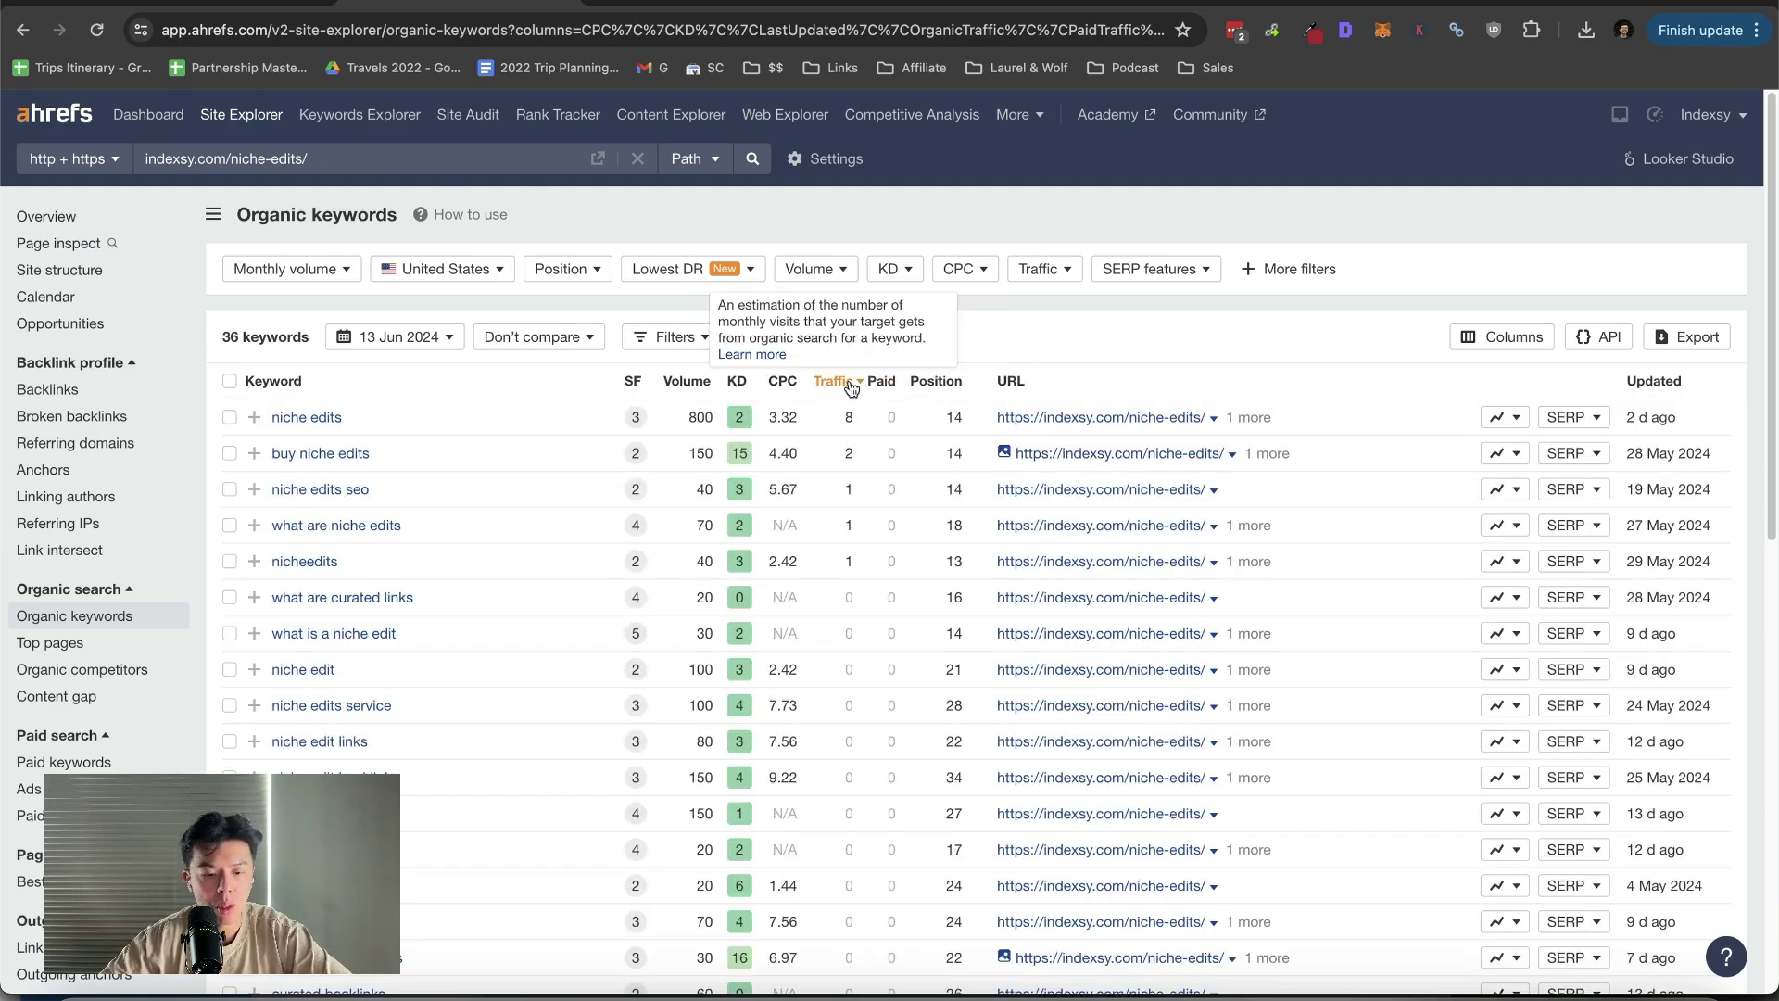
left_click(690, 379)
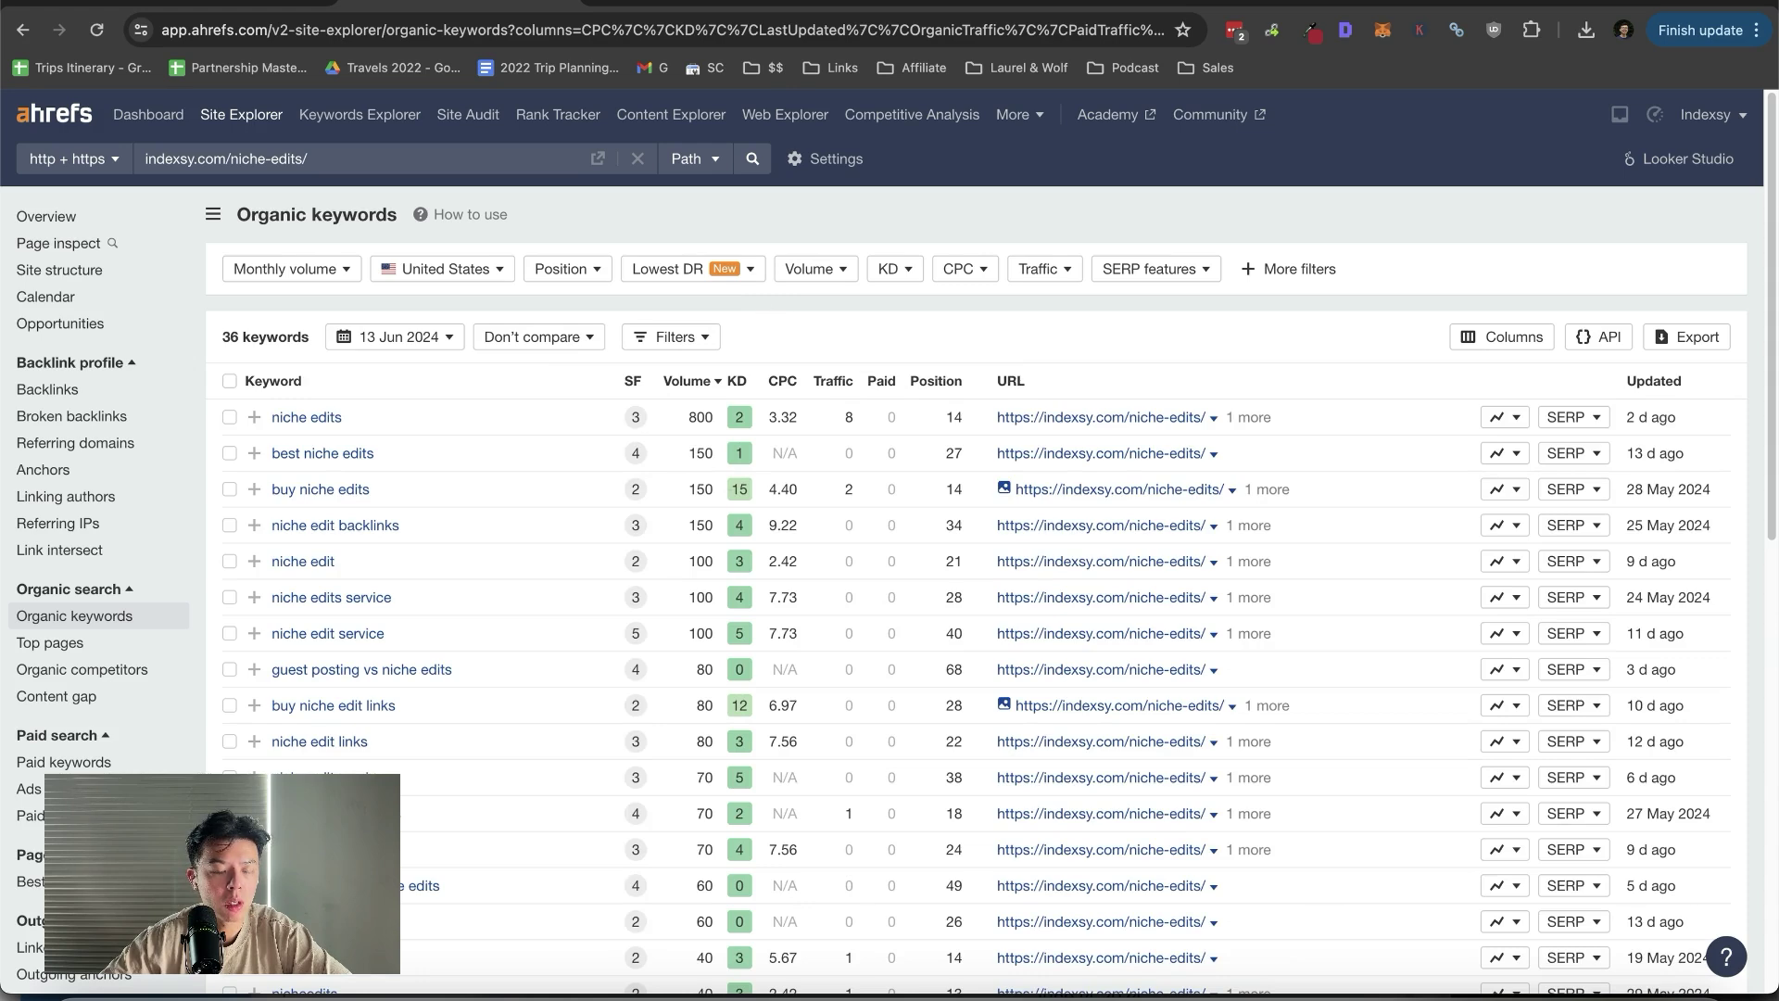
left_click(704, 11)
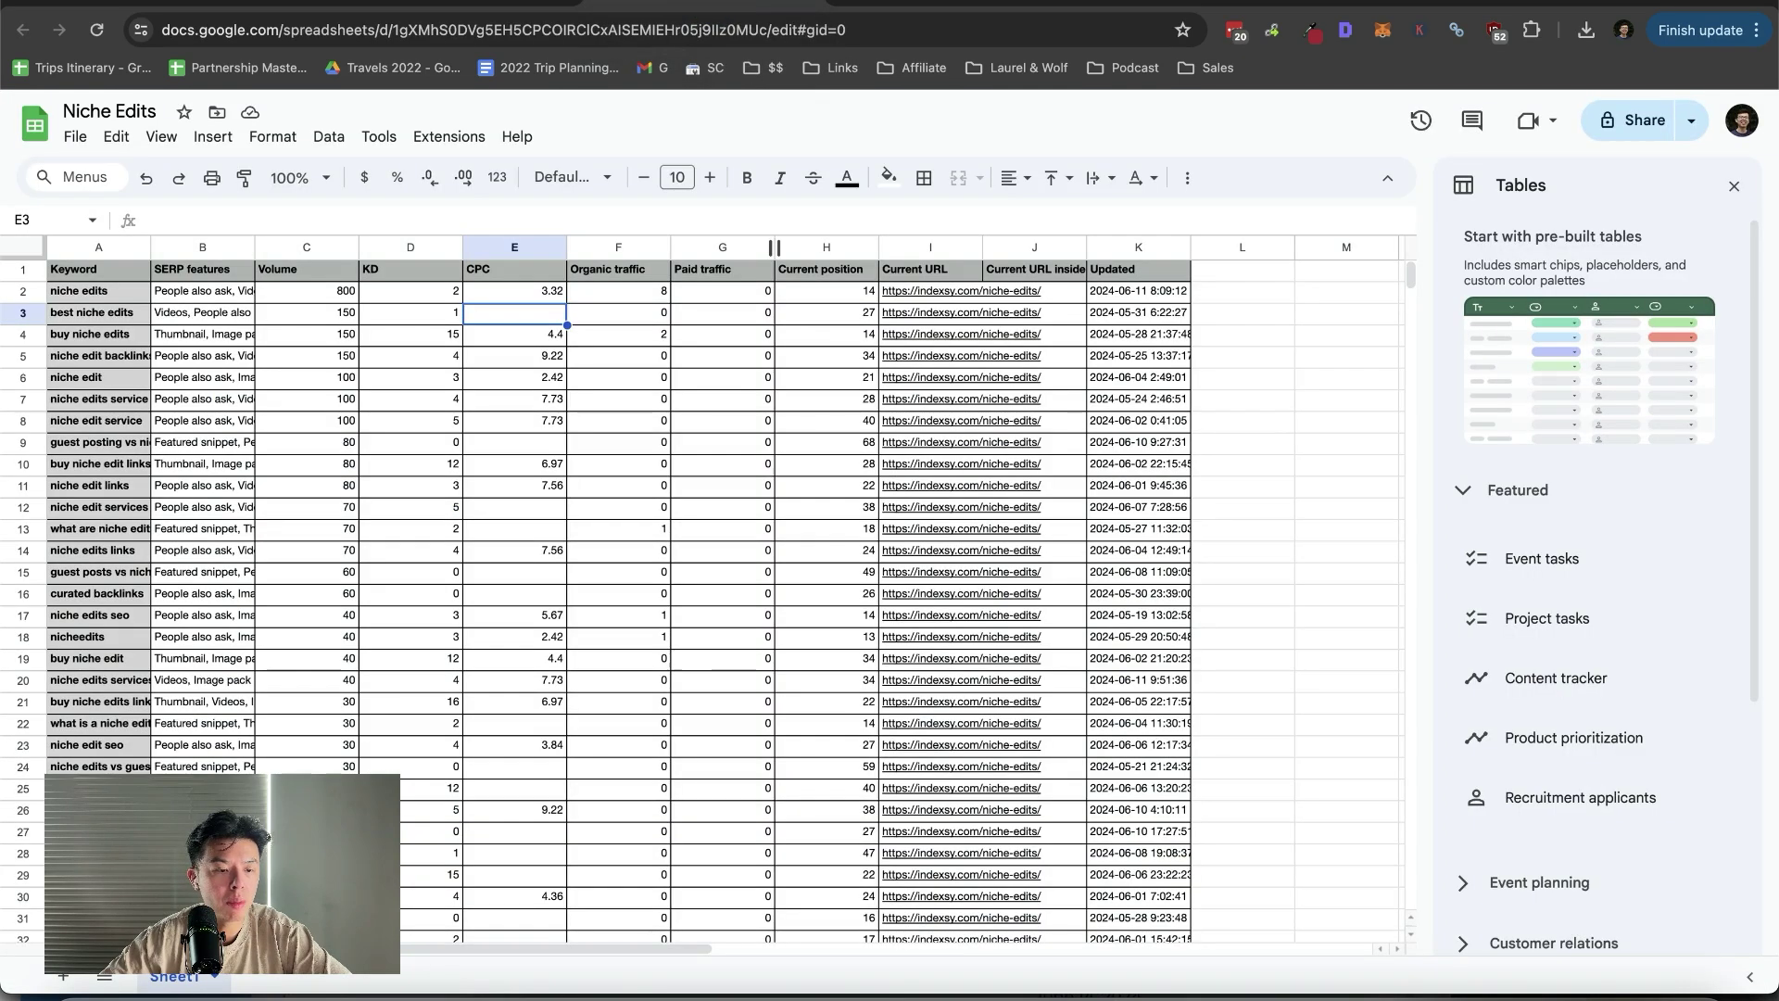
Step: Delete columns D through K from the Niche Edits sheet
left_click(420, 246)
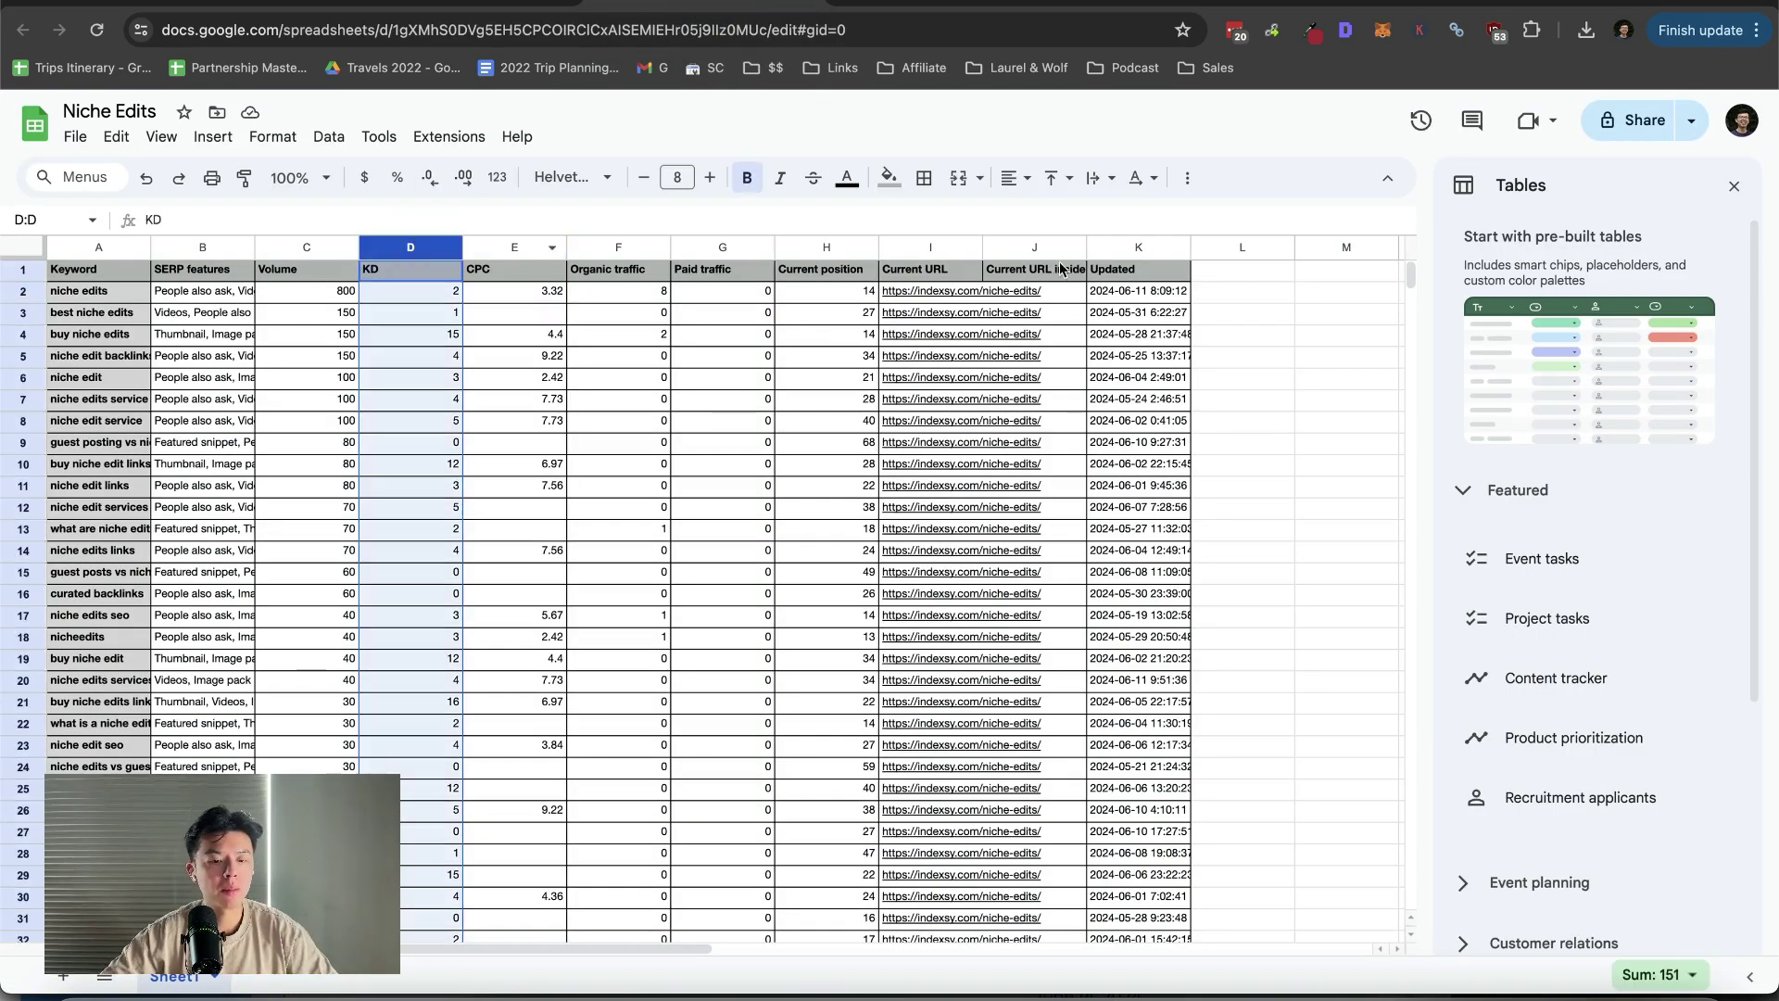
left_click(1156, 256, "shift")
right_click(1156, 256)
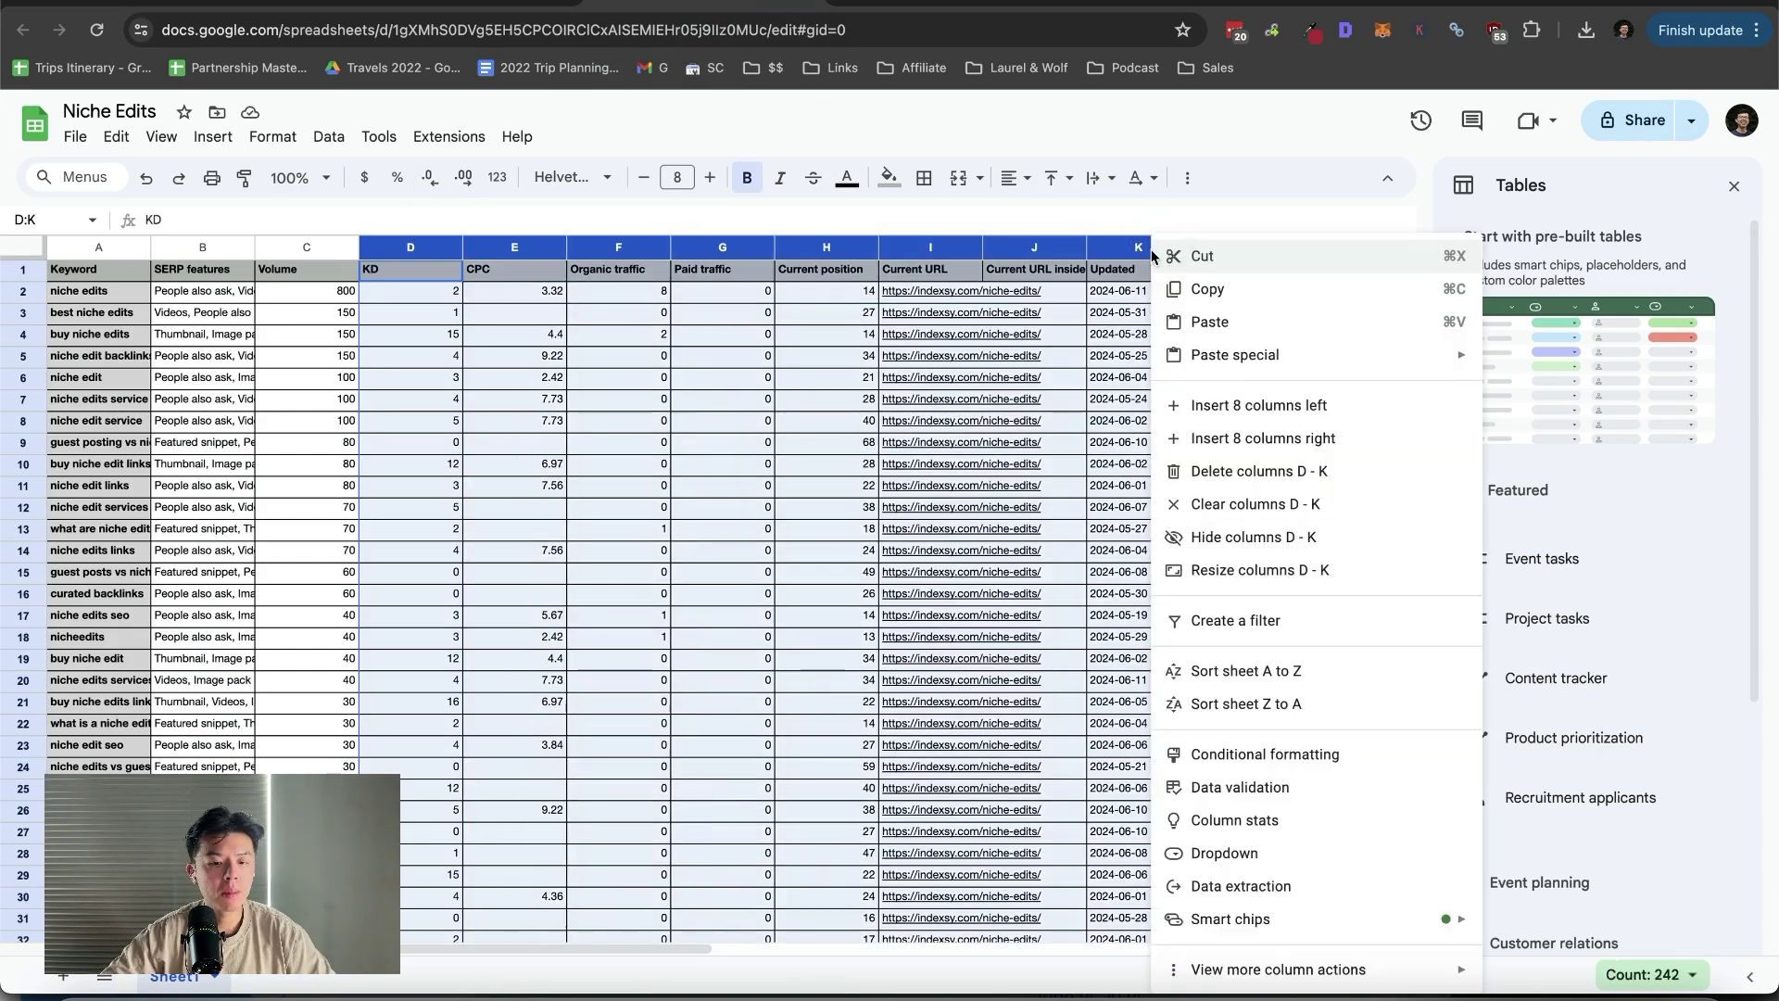
left_click(1236, 460)
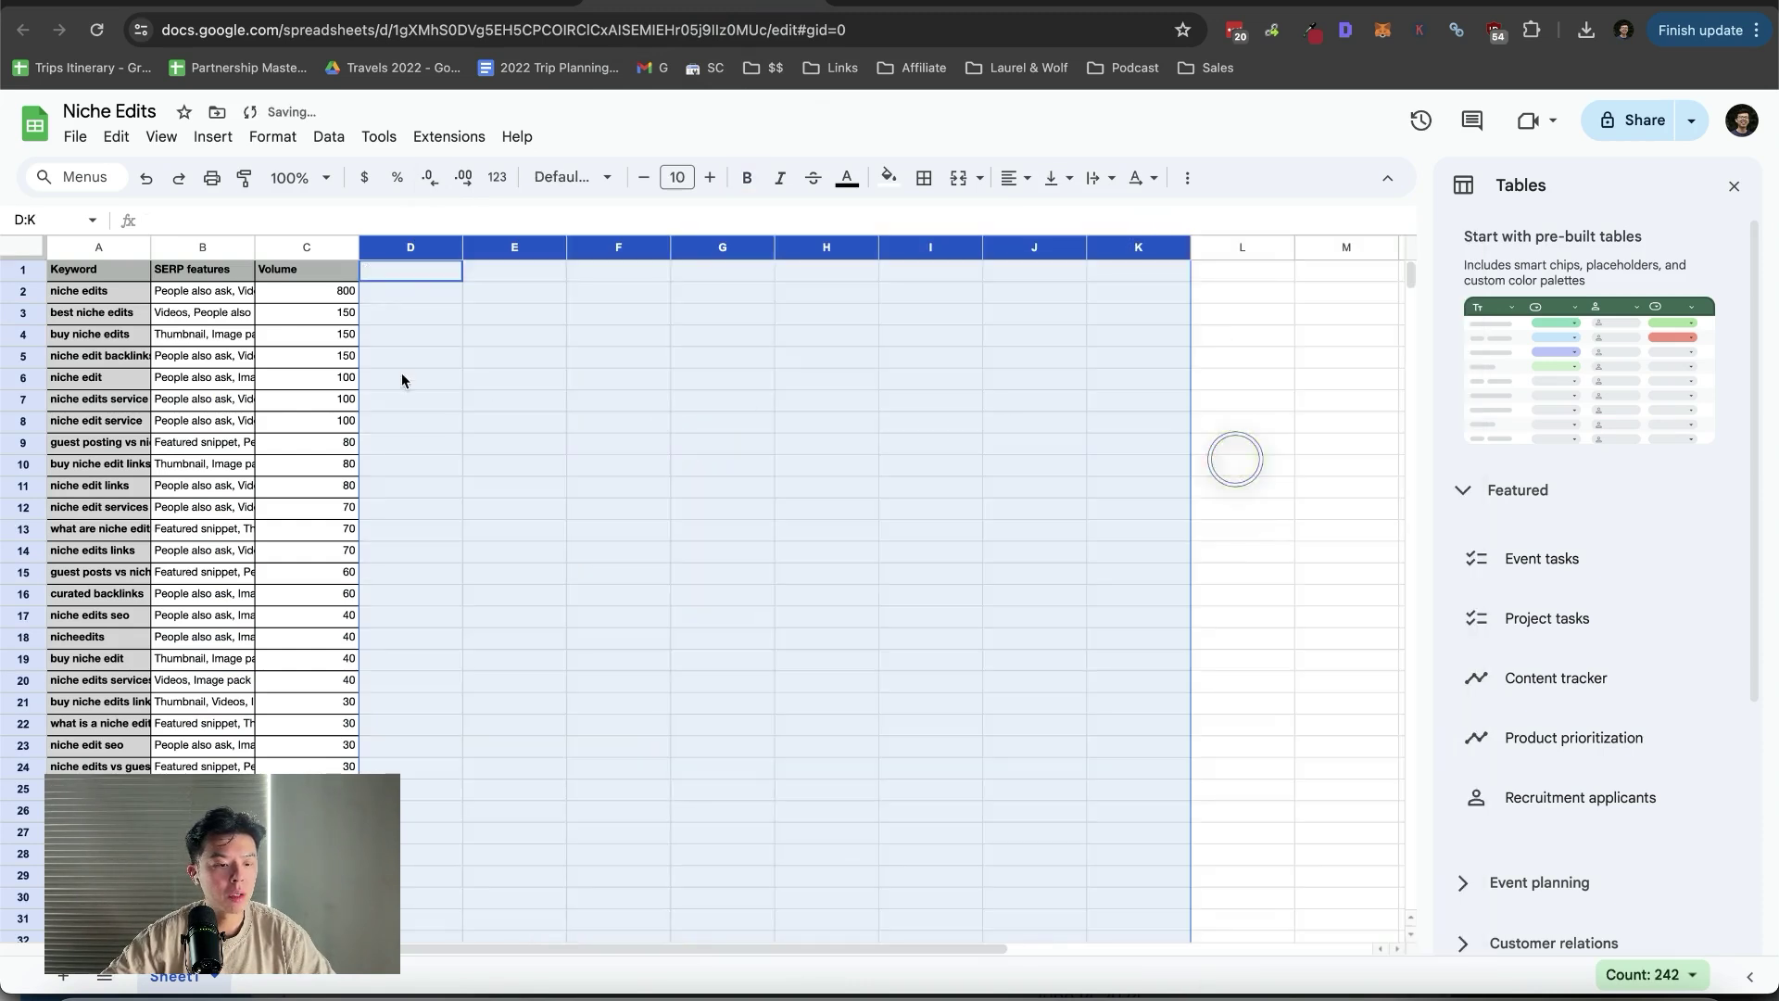
Step: Enter =C2/30 in D2 and autofill it down column D
left_click(411, 290)
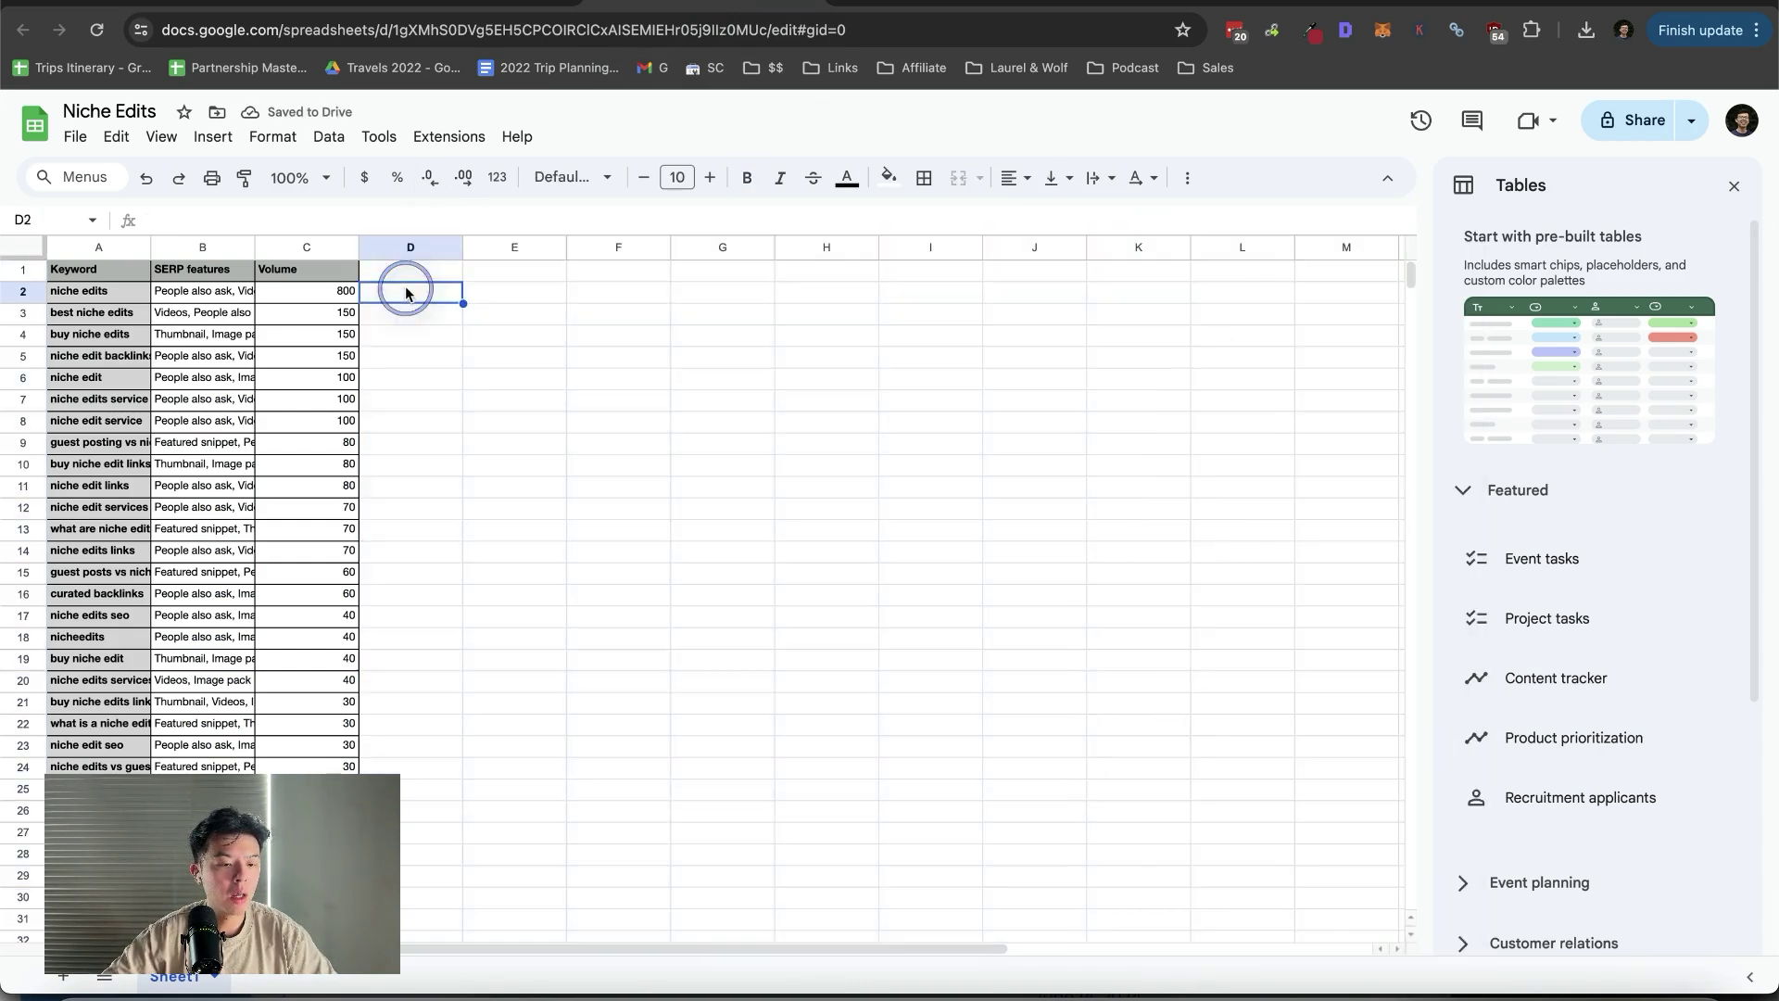
left_click(325, 292)
key("Down")
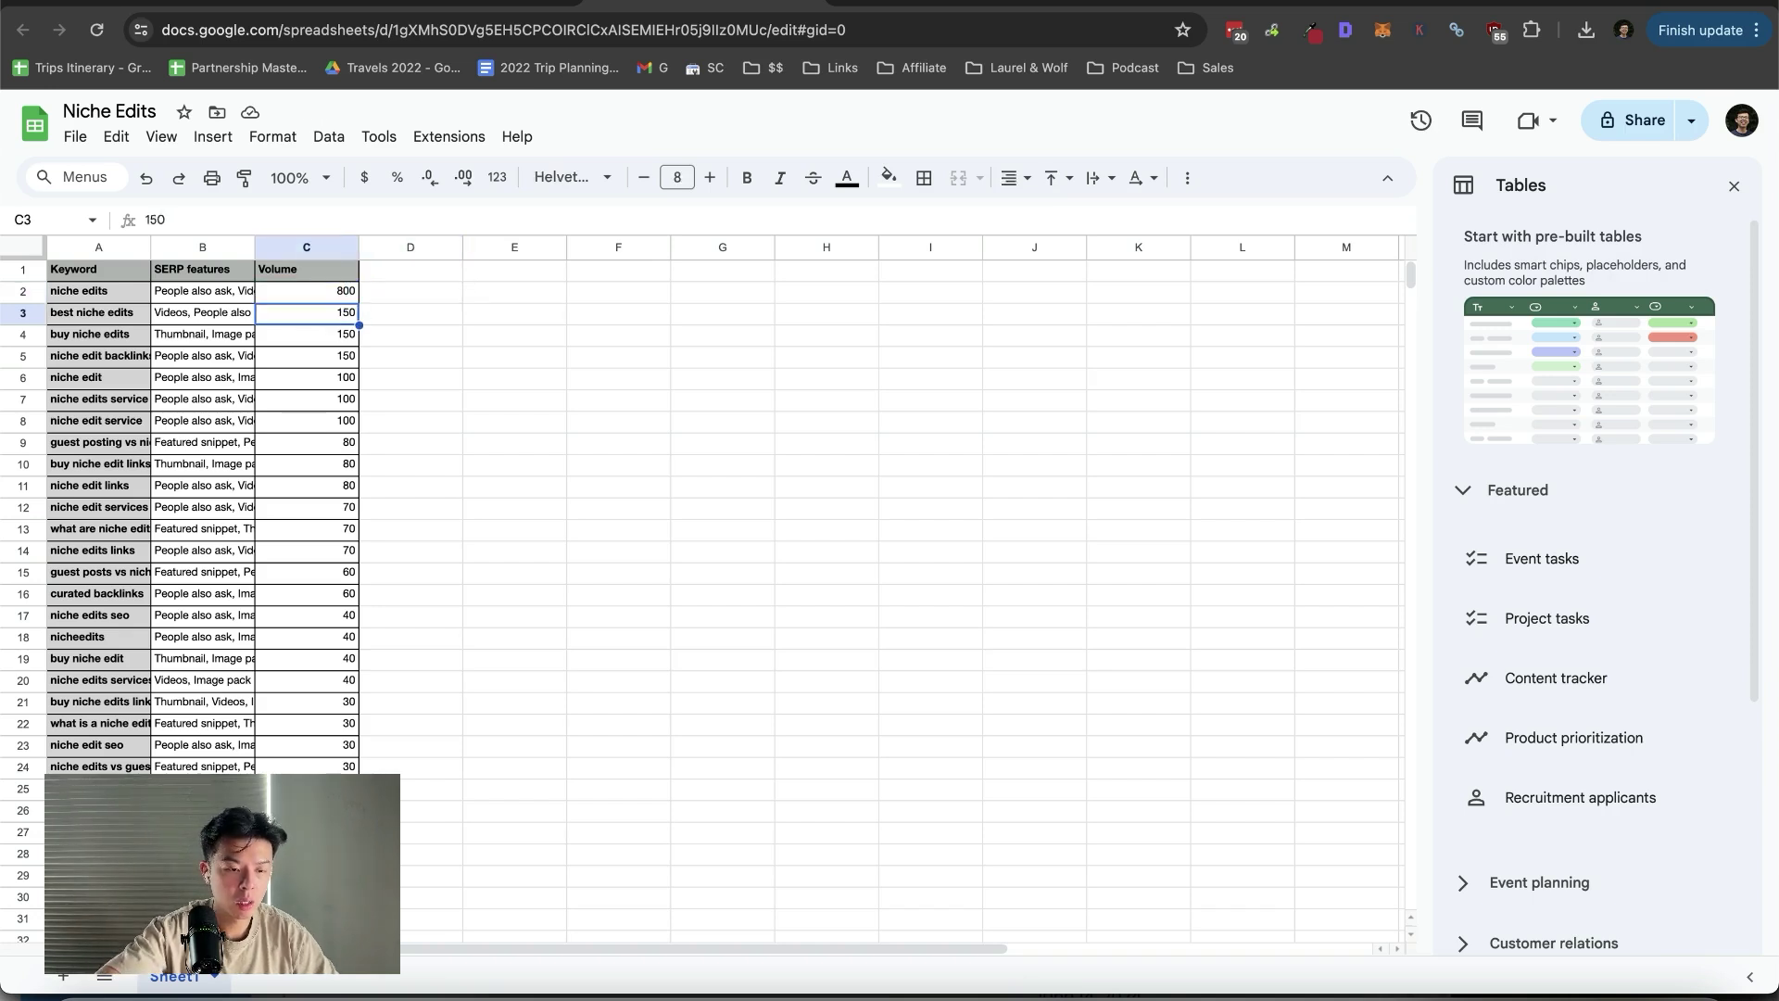
key("Up")
key("Right")
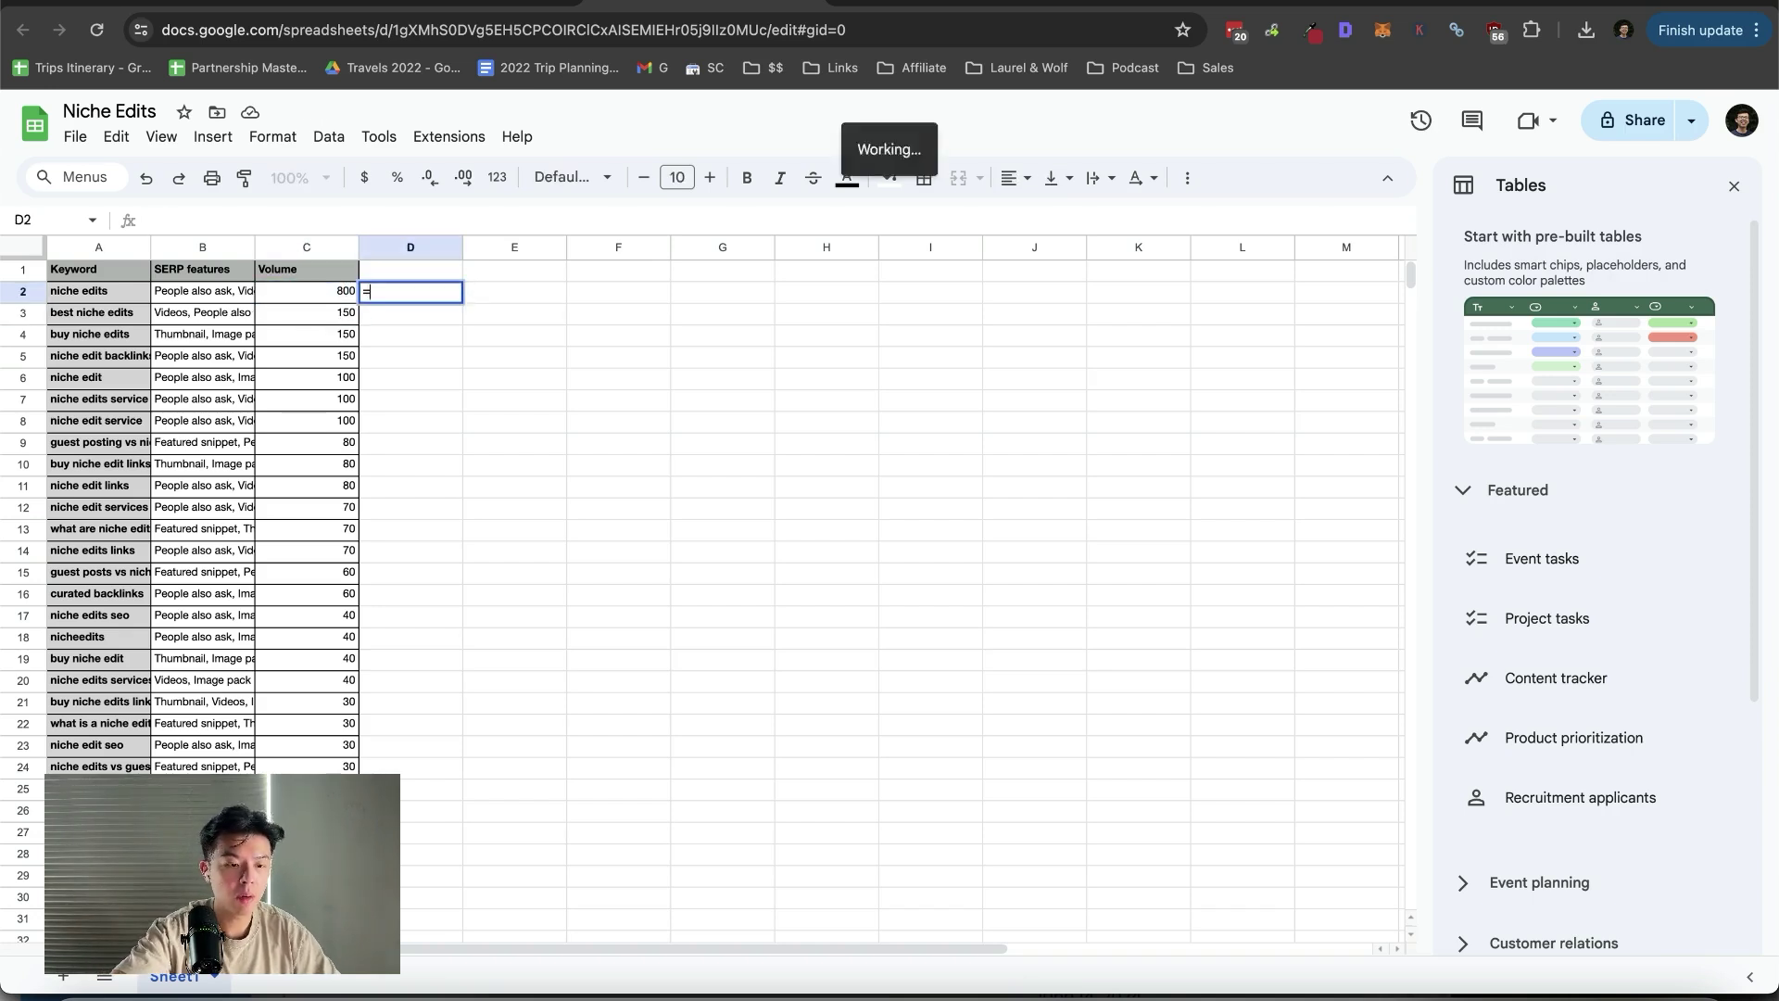
type("=")
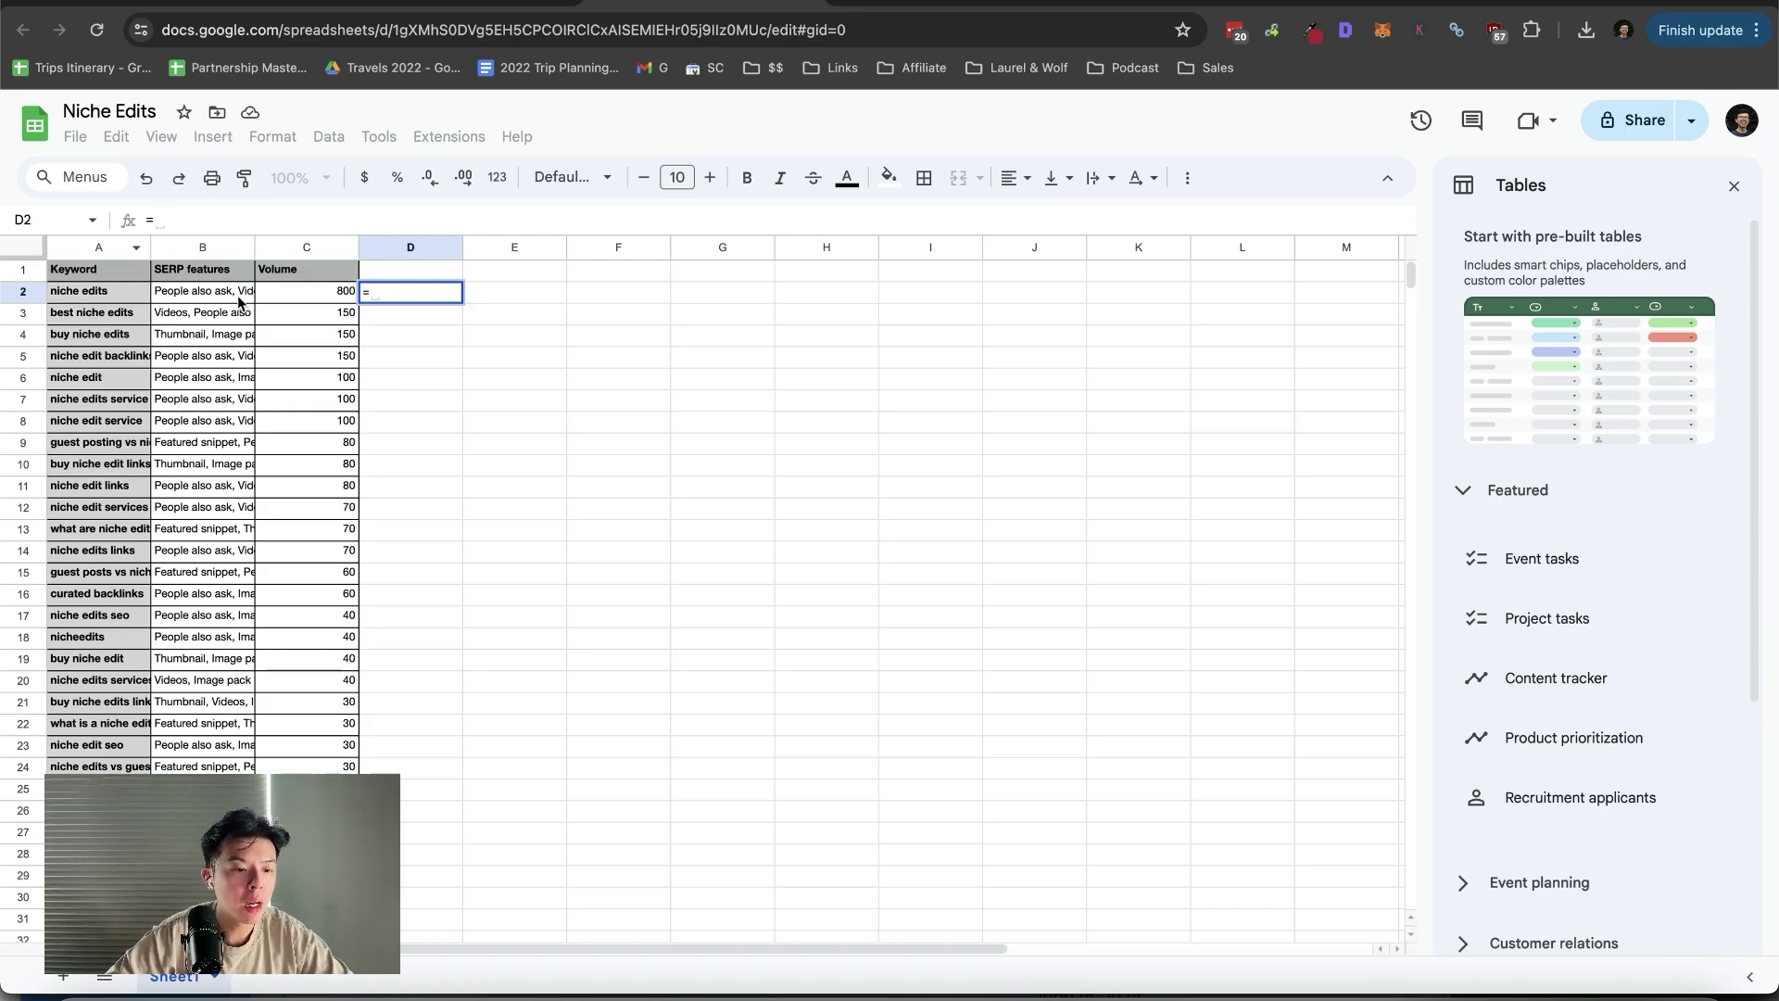
left_click(290, 291)
type("/30")
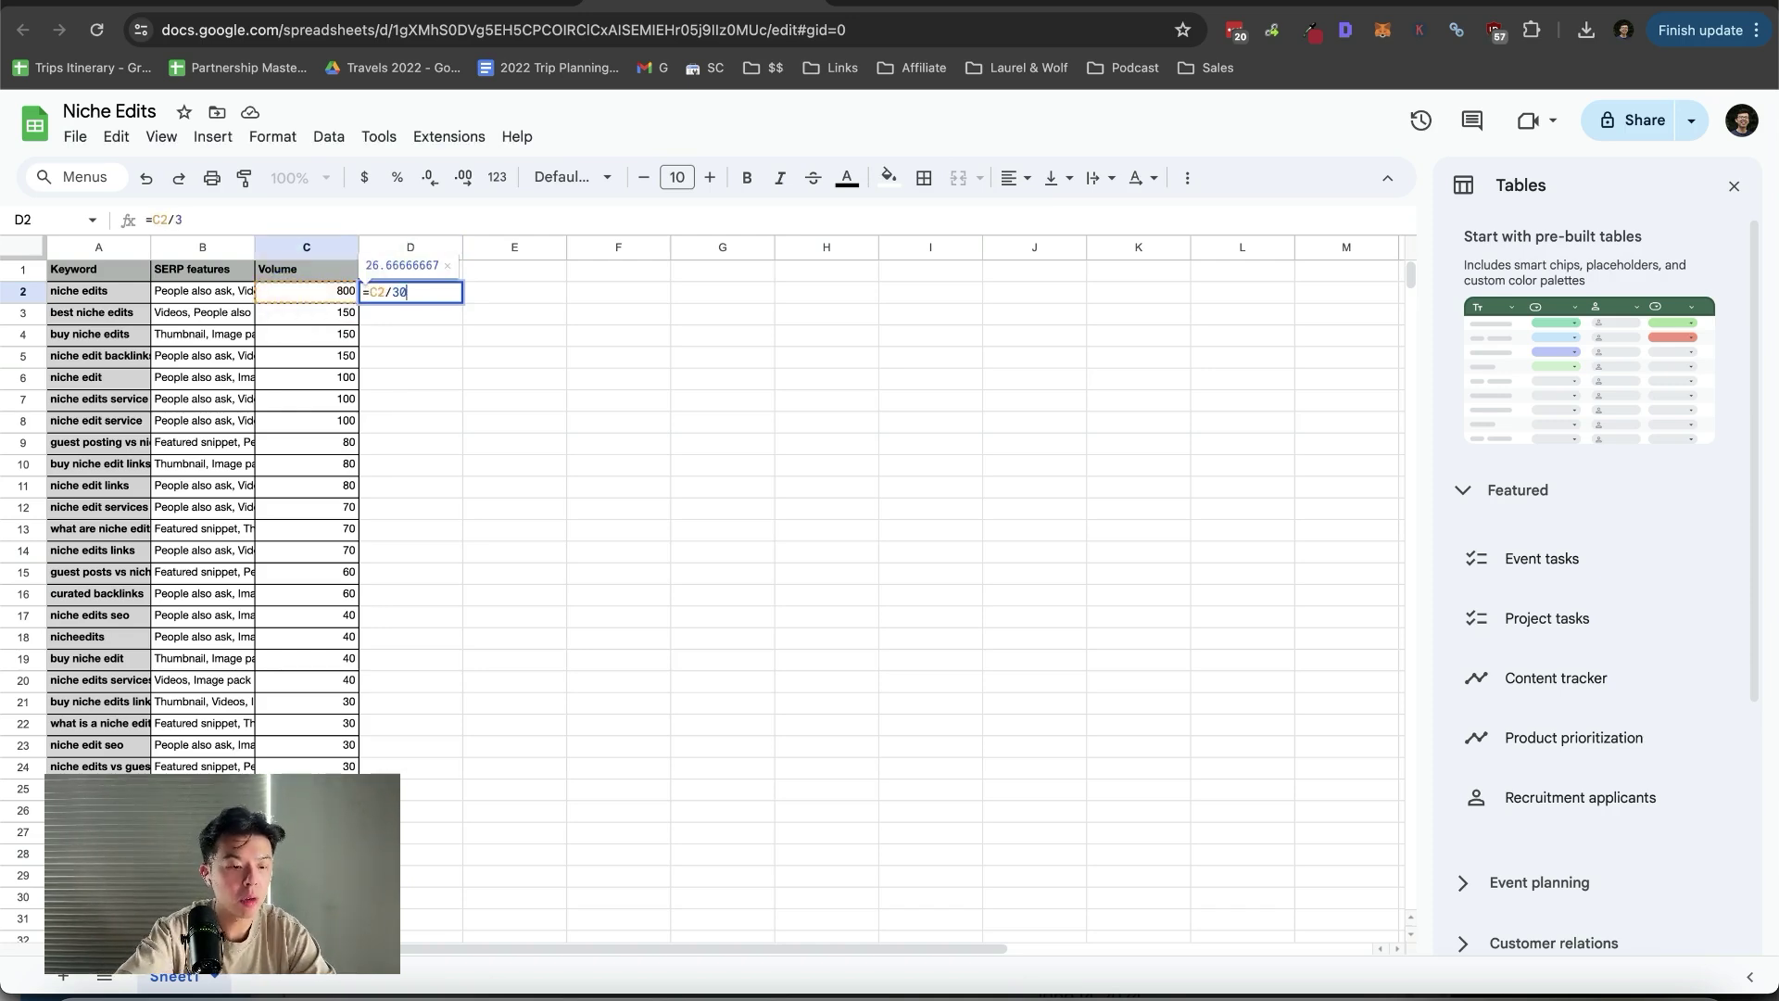
key("Return")
left_click(488, 446)
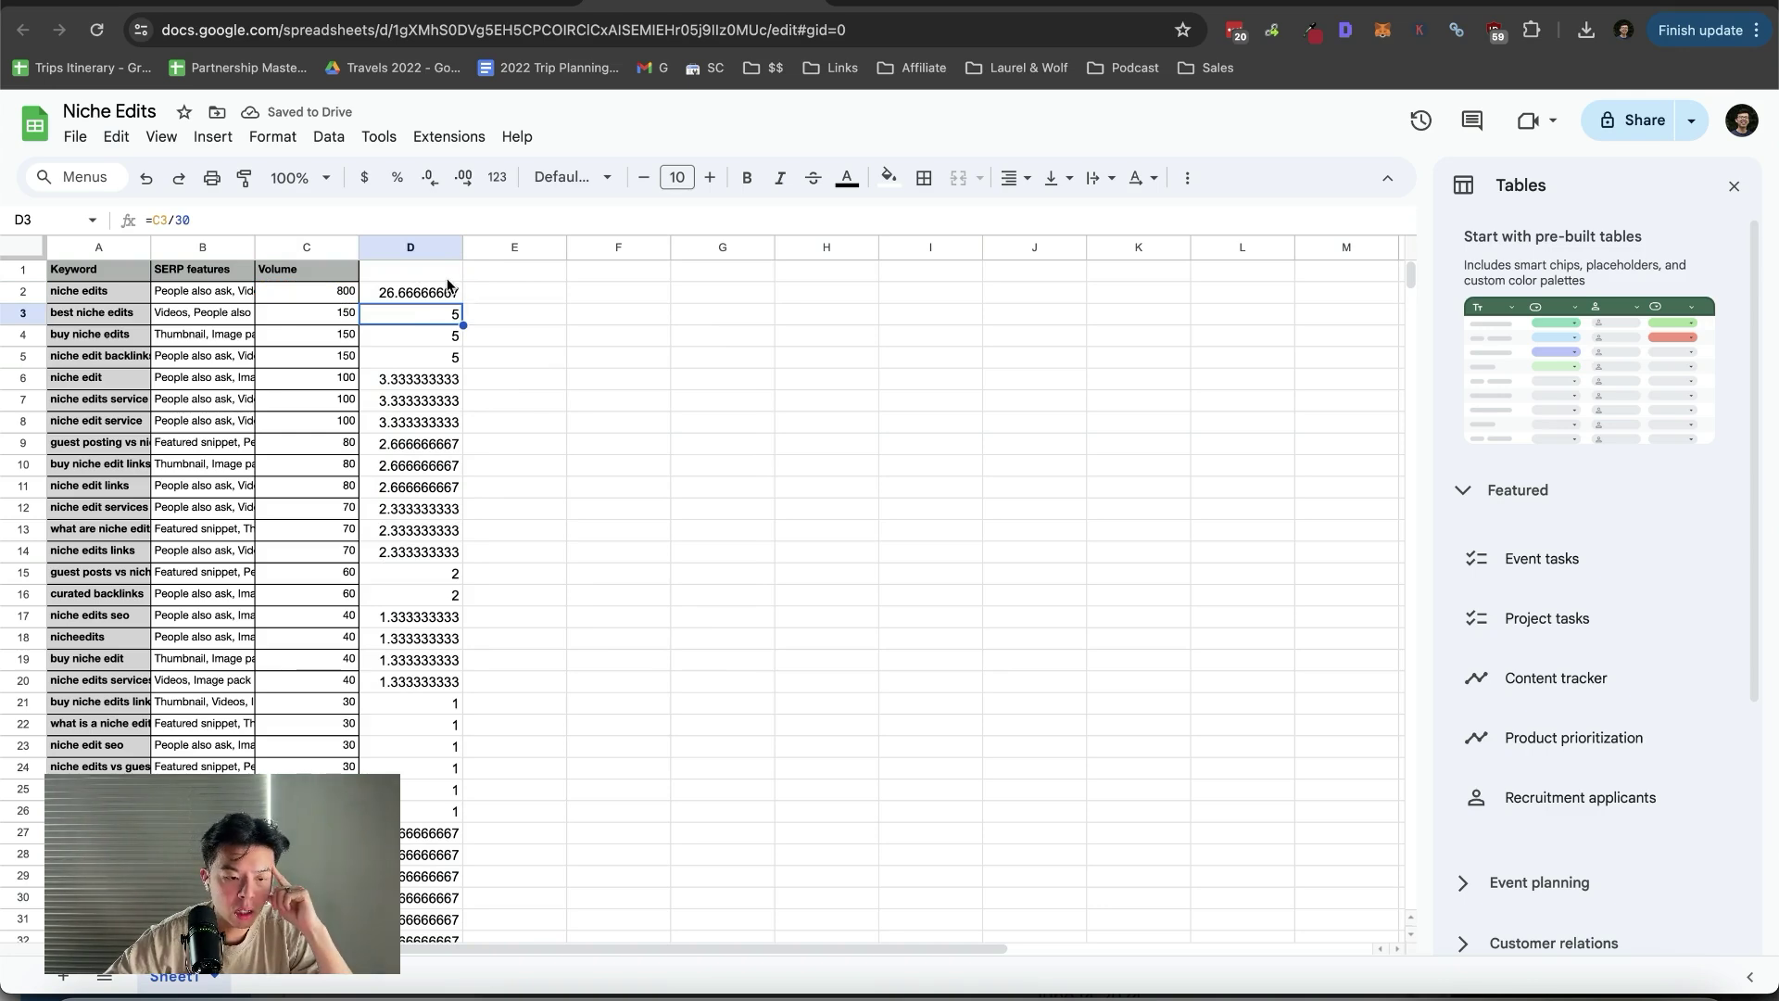
left_click(447, 286)
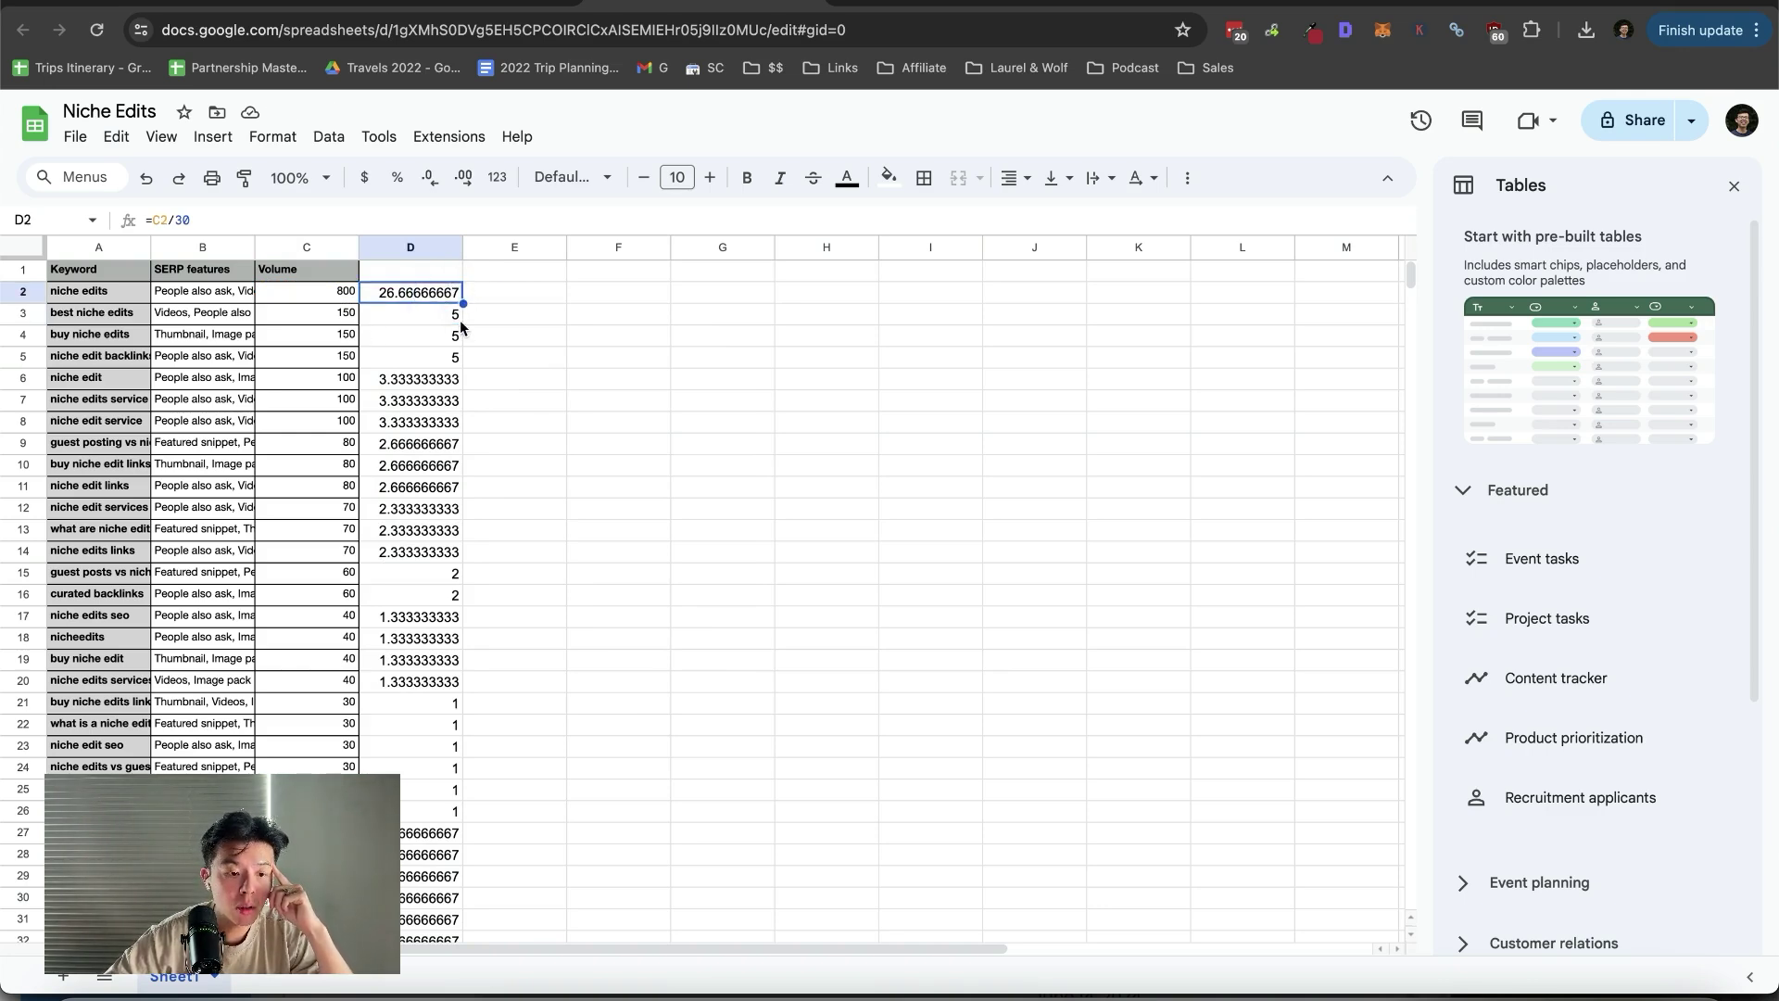
left_click(354, 295)
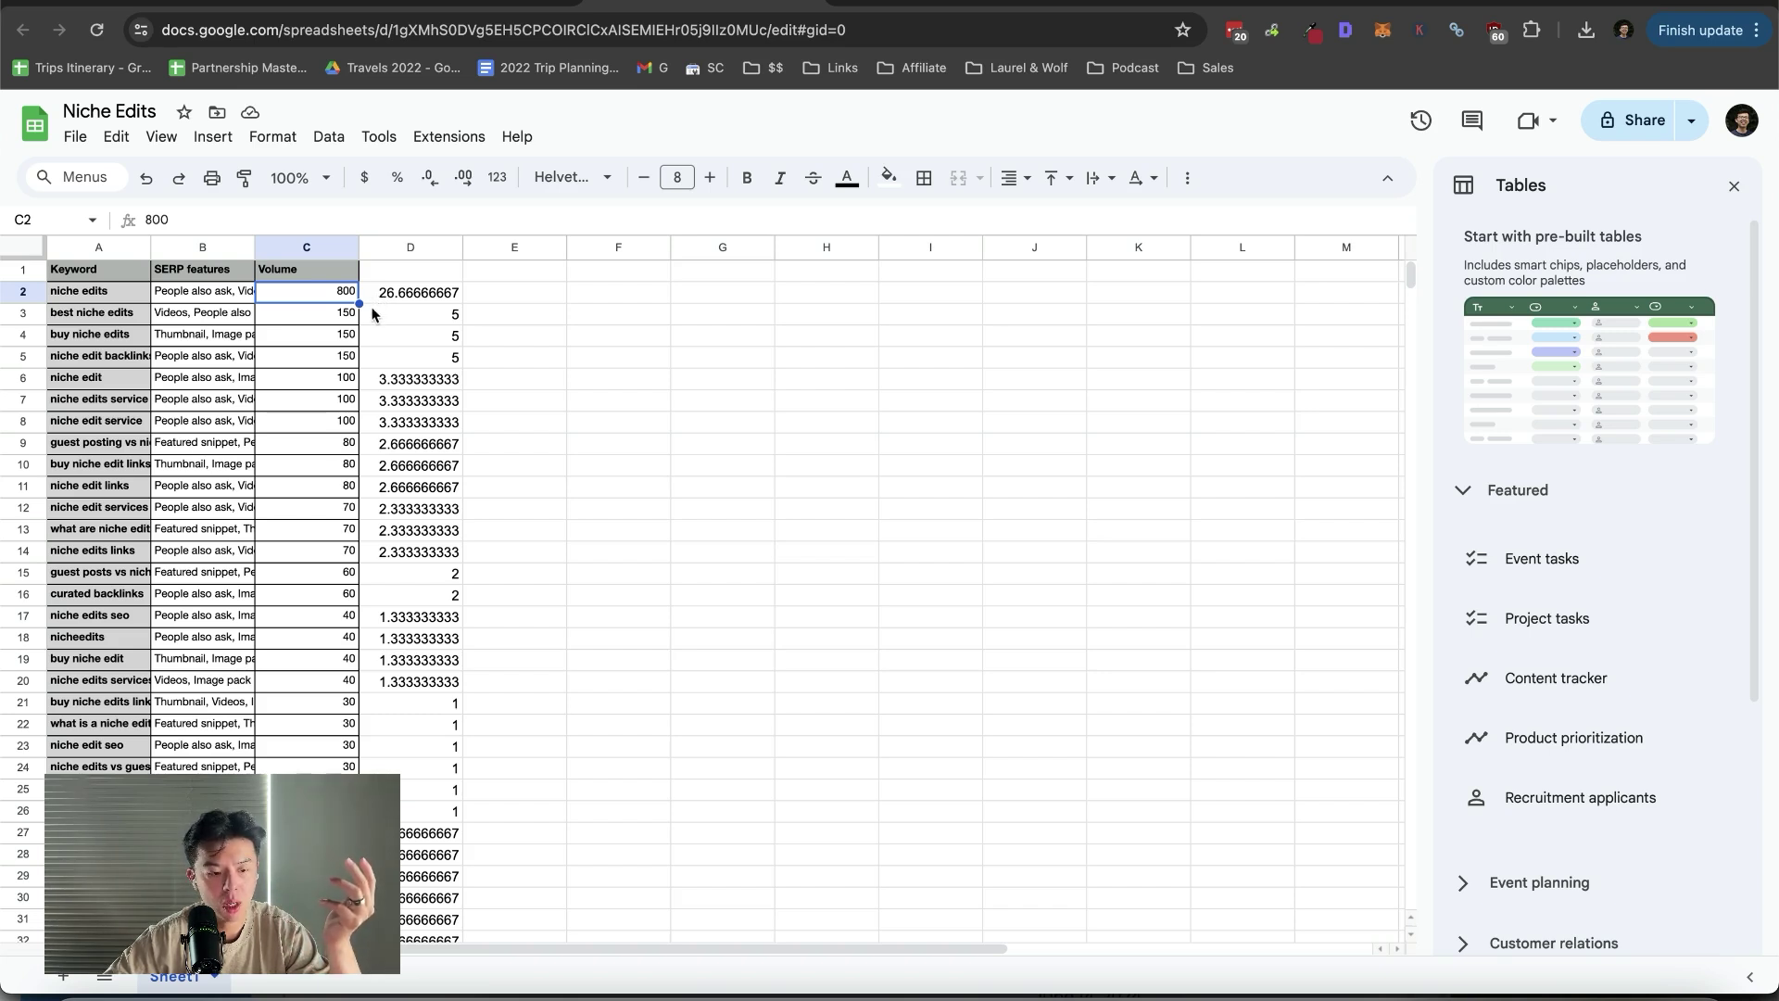
left_click(489, 295)
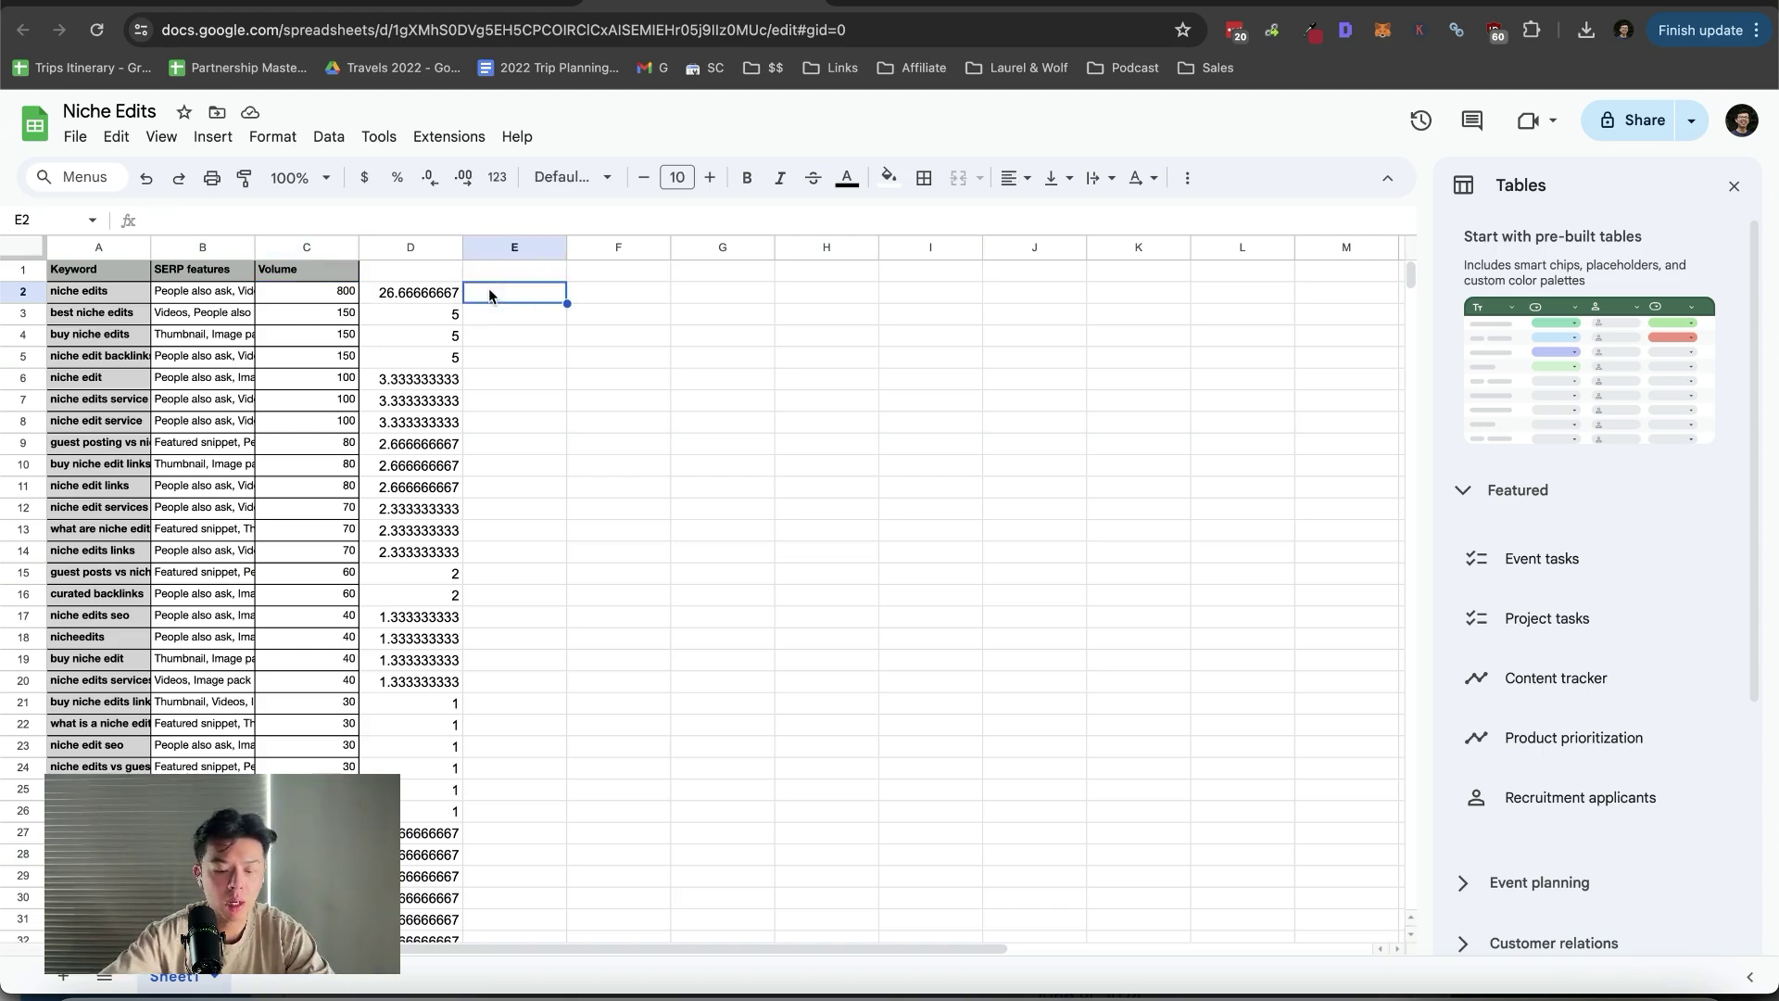
Step: Enter =D2/10 in E2 and accept the suggested autofill down column E
type("=")
left_click(412, 292)
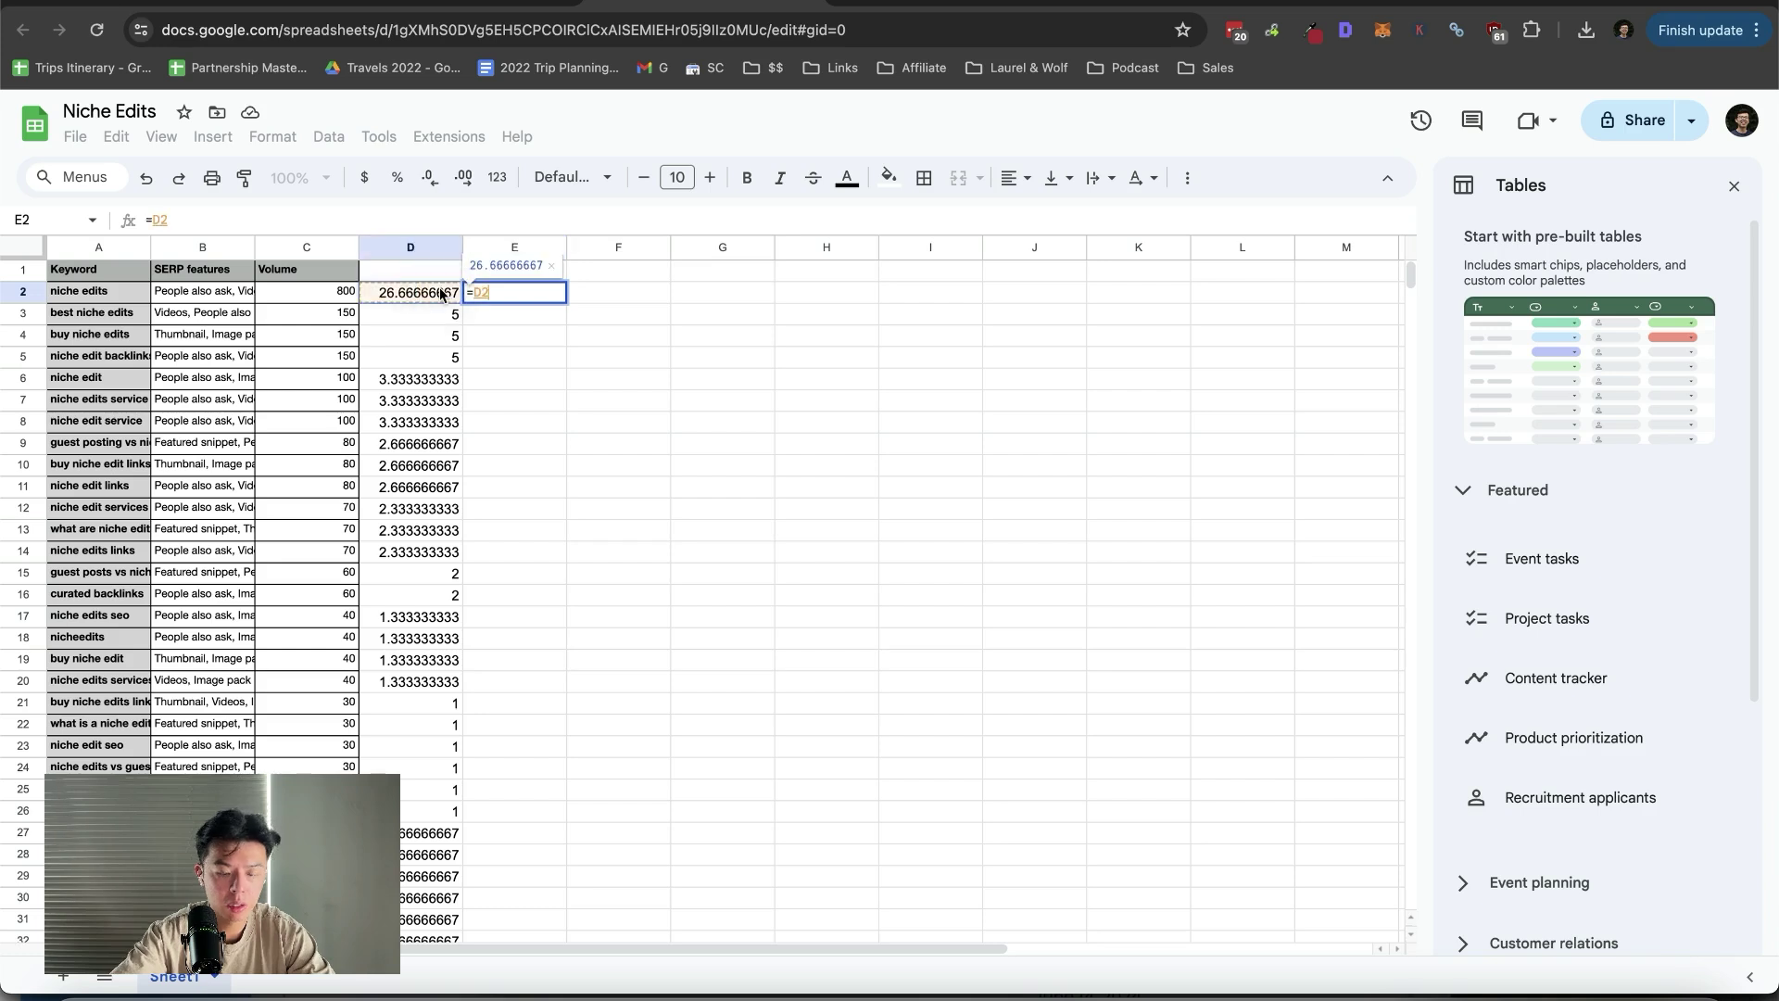
type("/10")
key("Return")
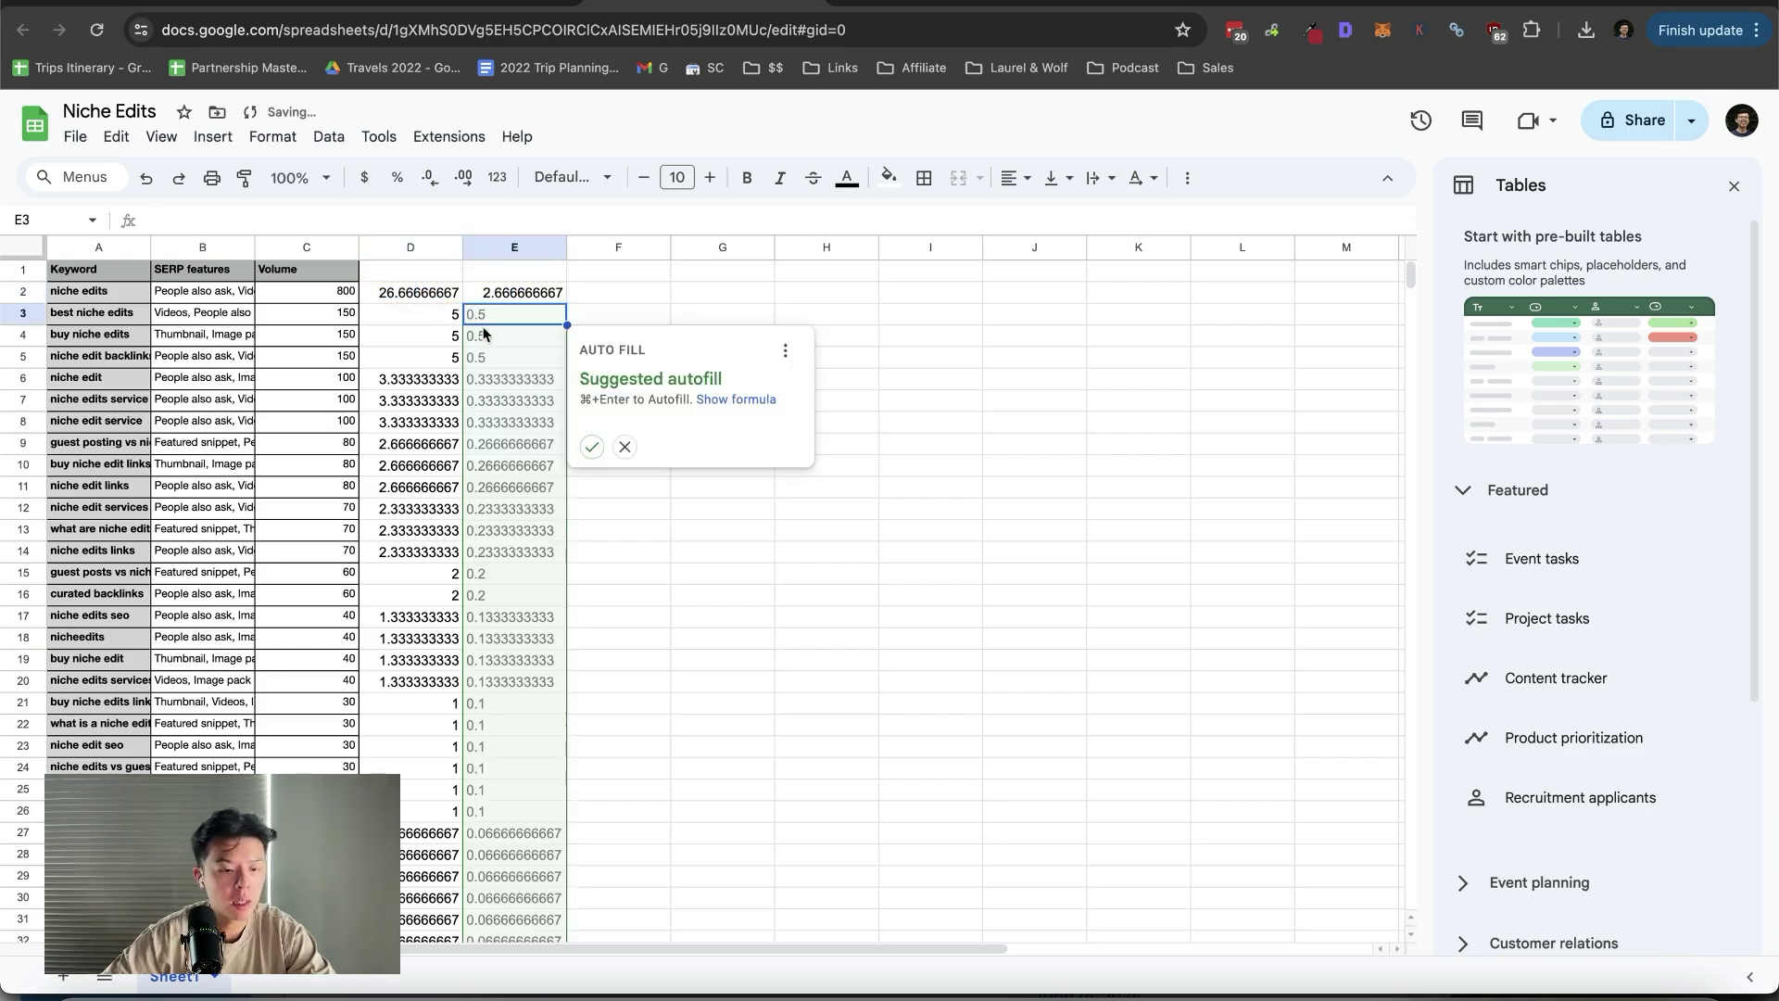
left_click(591, 443)
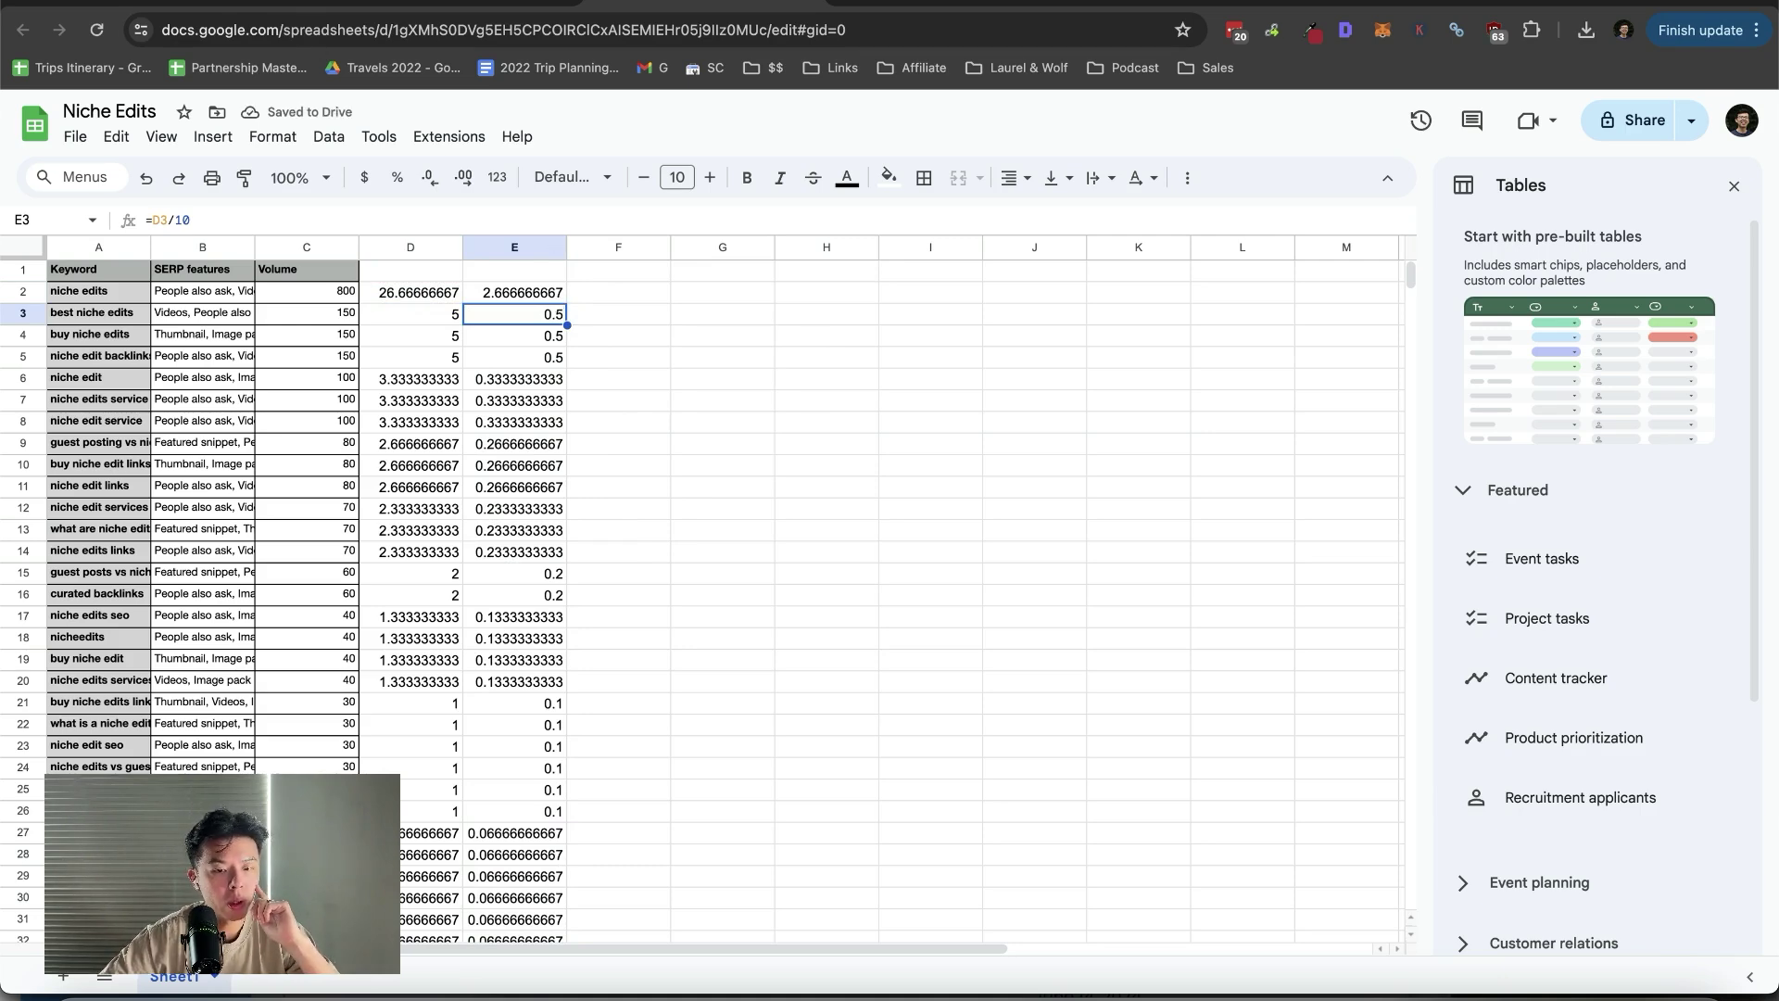
Step: Select the 'niche edits' keyword in cell A2 of the sheet
key("ctrl+Tab")
left_click(660, 3)
left_click(116, 291)
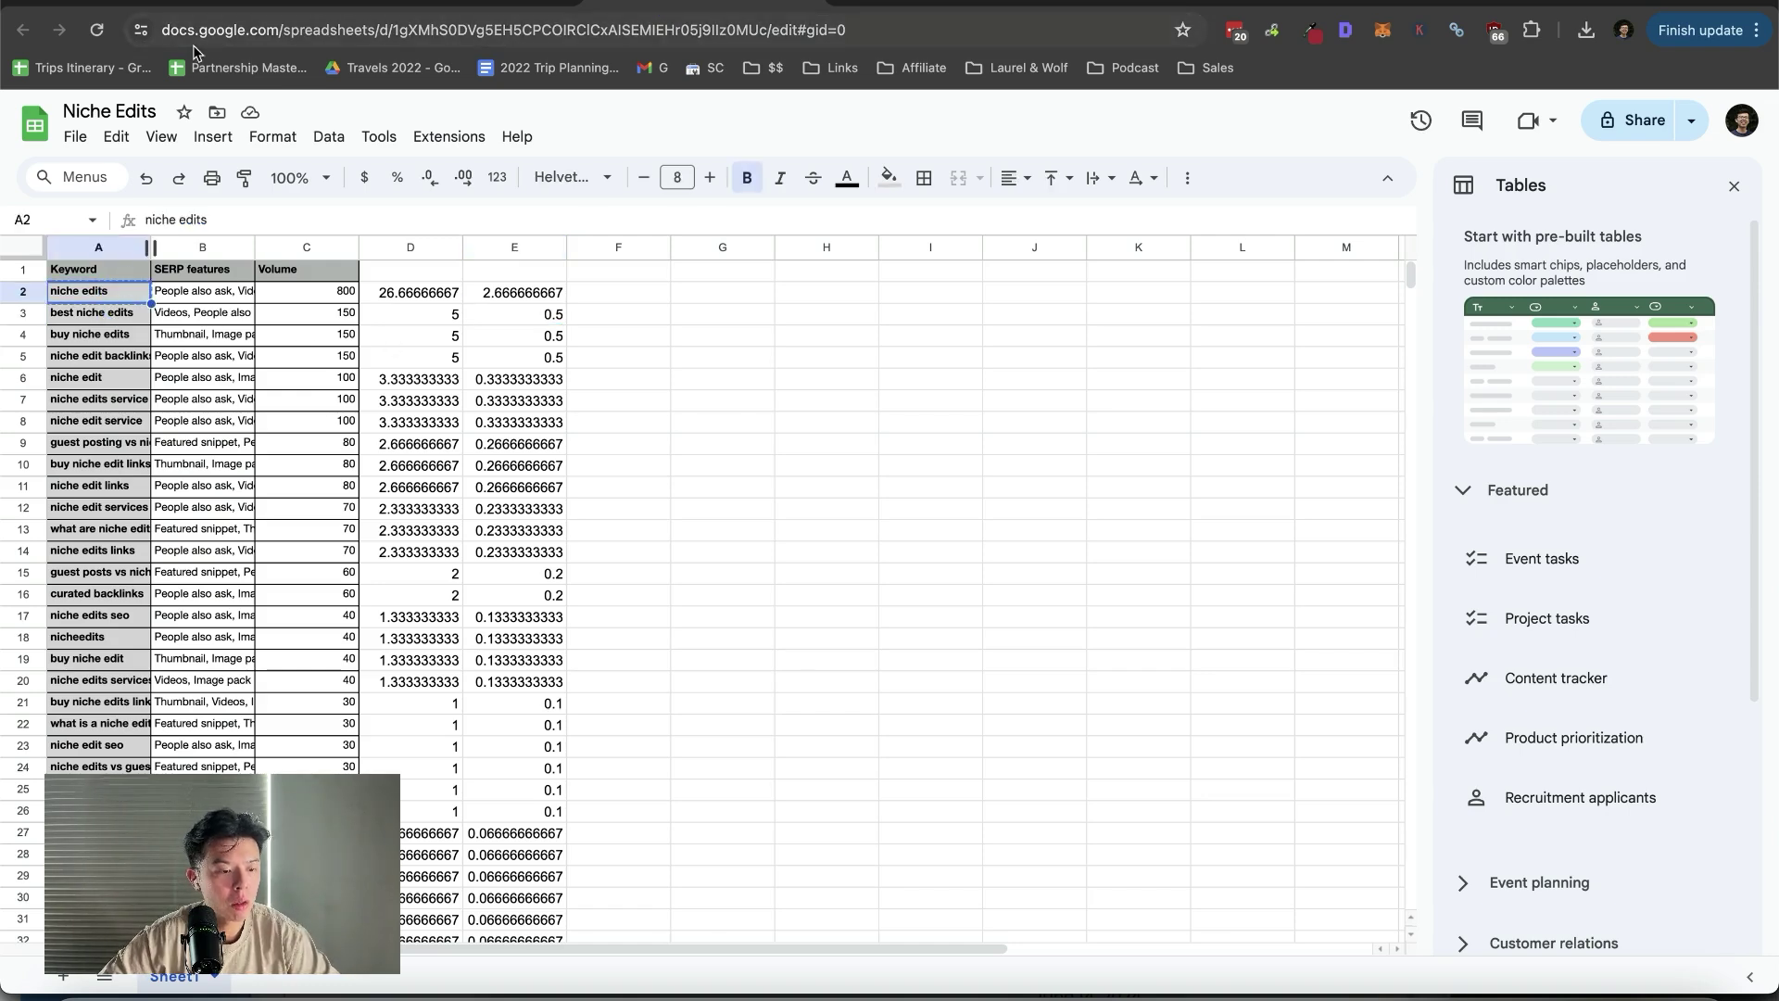
Step: Set the first SERP Empire keyword to 'niche edits' with 2.666666667 searches/day
left_click(206, 10)
double_click(306, 466)
type("niche edits")
key("ctrl+Tab")
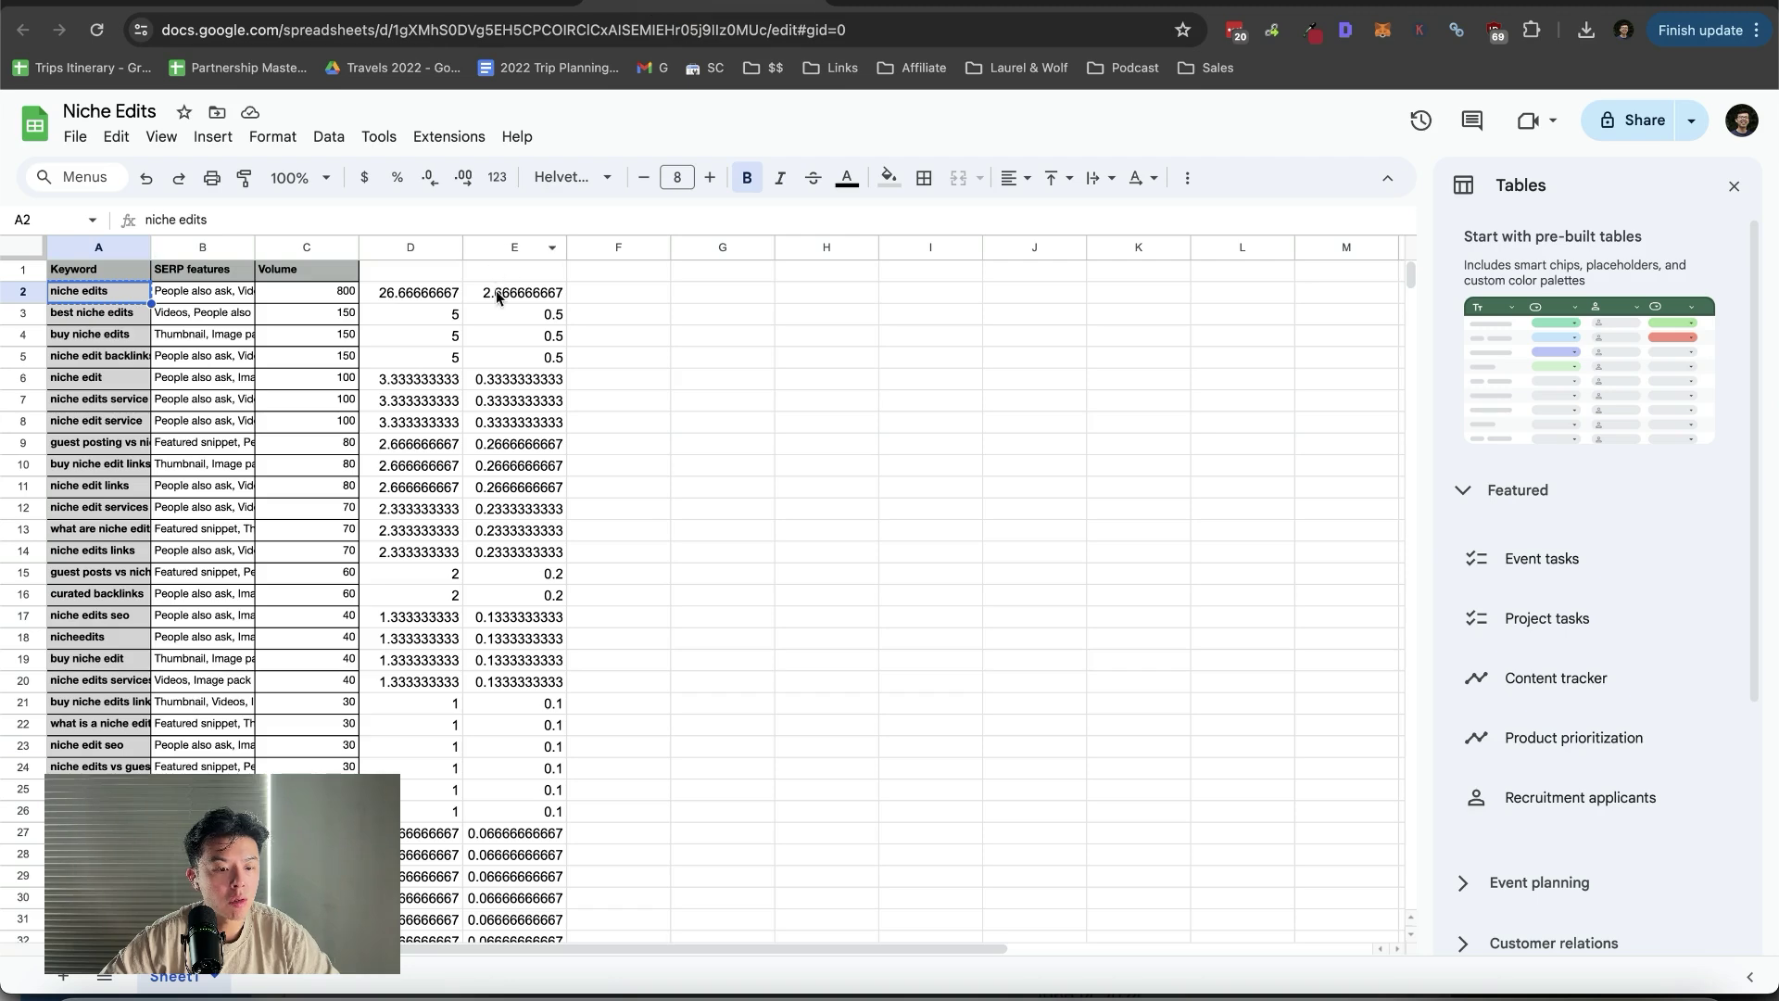
left_click(514, 292)
key("ctrl+c")
left_click(274, 13)
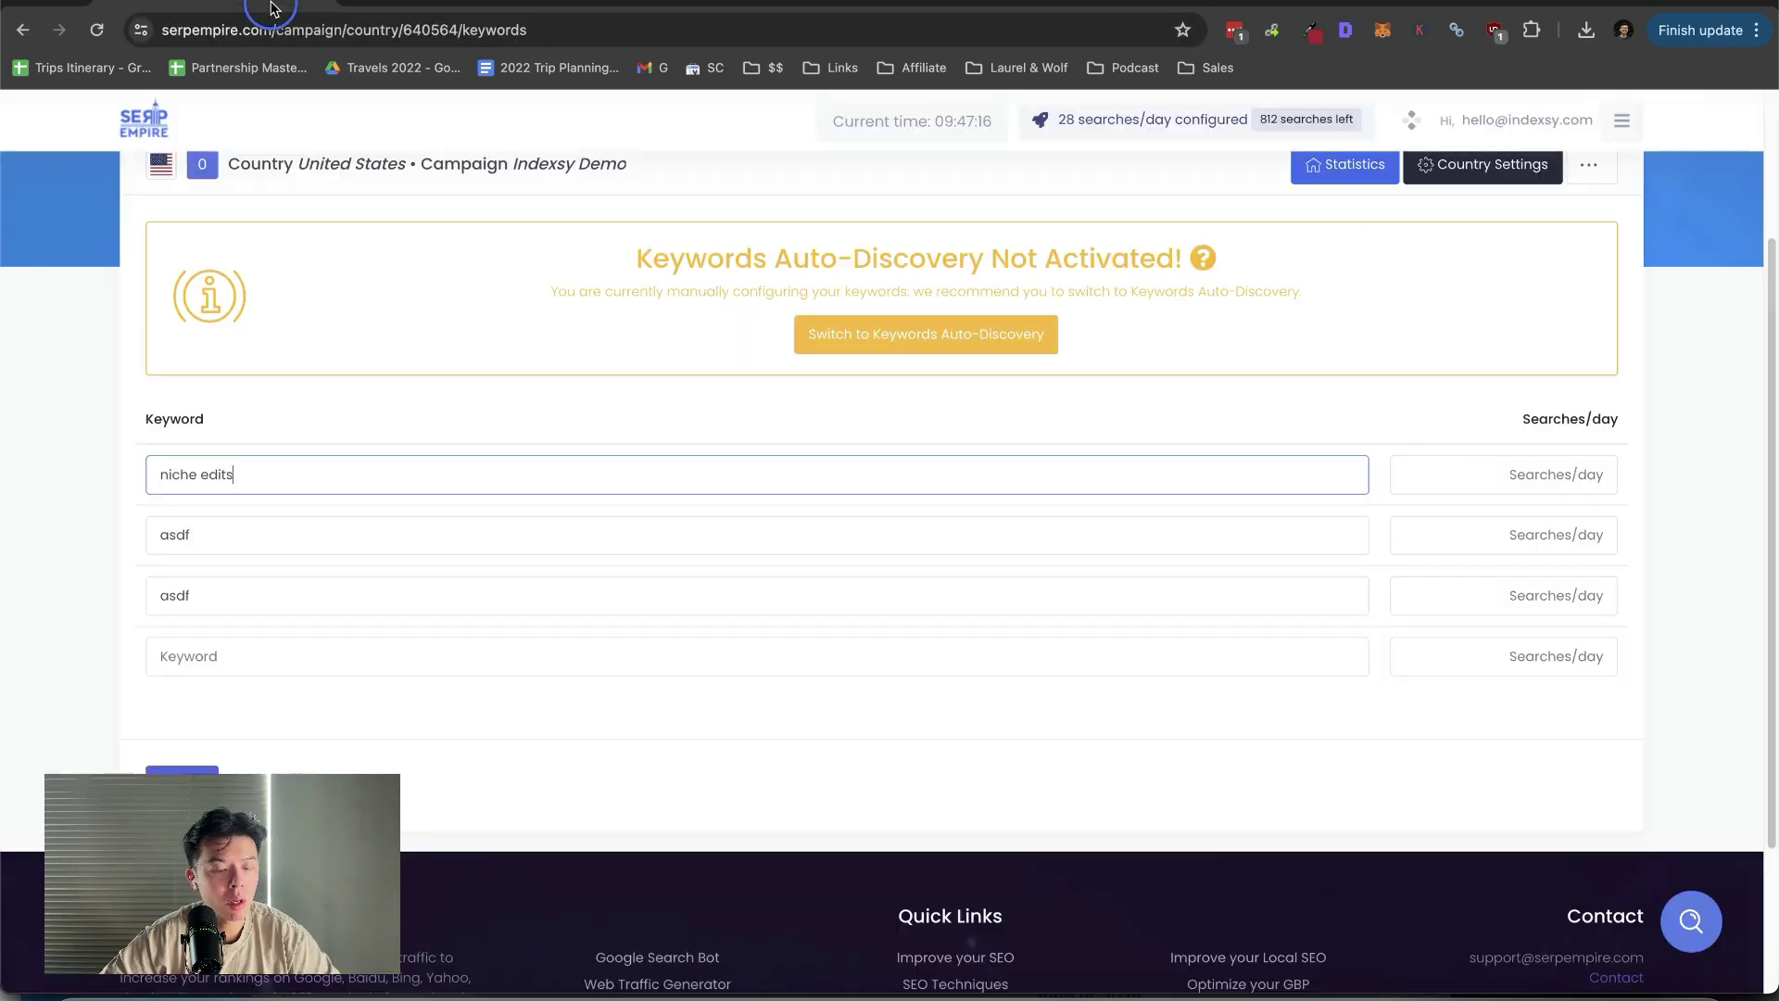
left_click(1477, 480)
key("ctrl+v")
key("Tab")
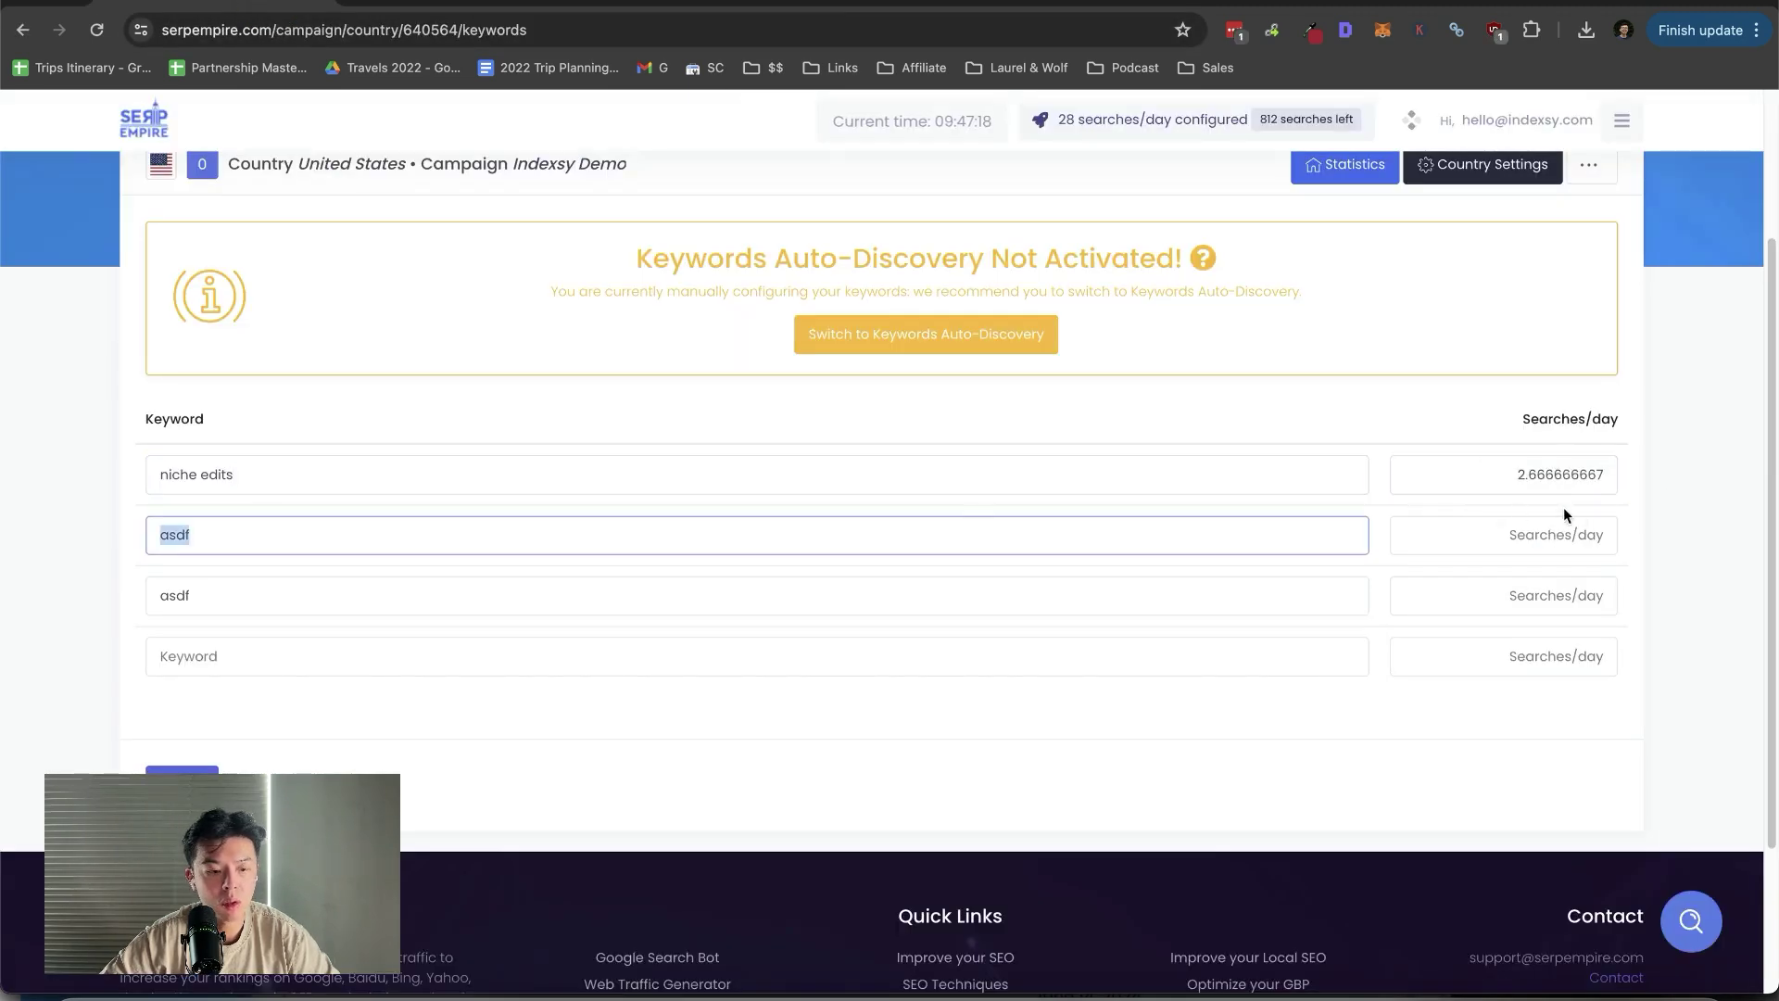
Step: Set the second keyword to 'best niche edits' with 0.5 searches/day
left_click(649, 11)
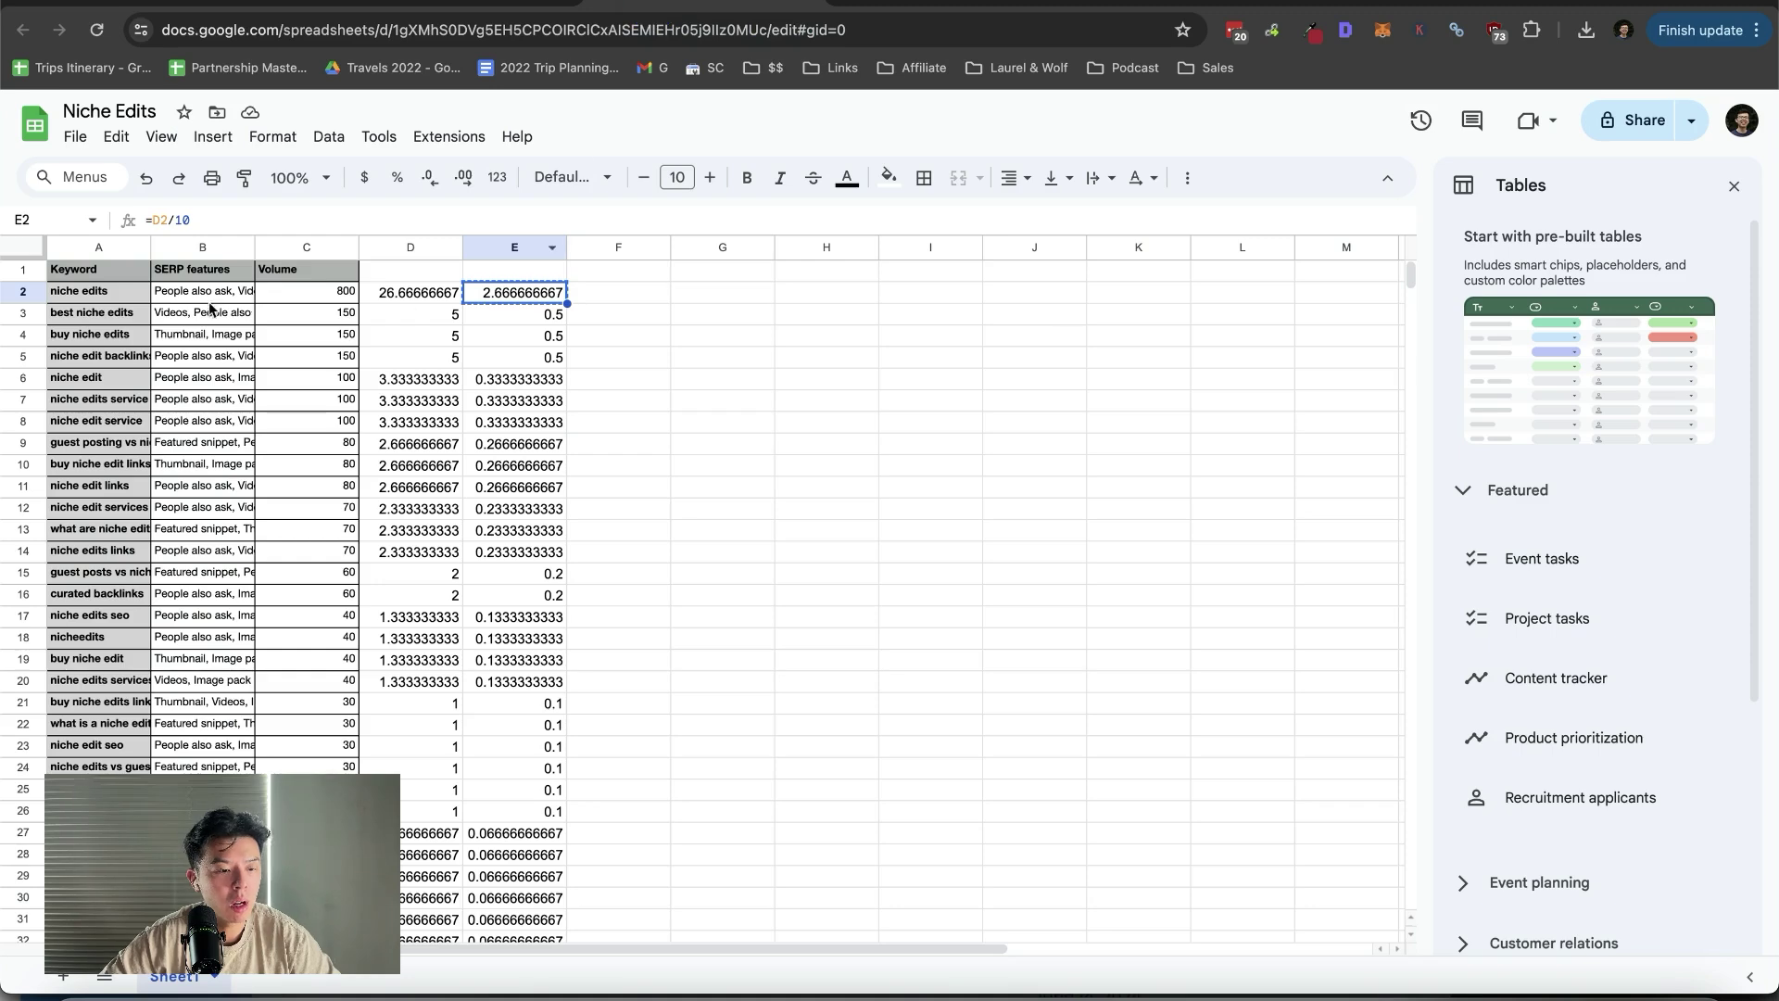
left_click(123, 313)
key("ctrl+c")
left_click(273, 13)
key("ctrl+v")
key("Tab")
left_click(630, 11)
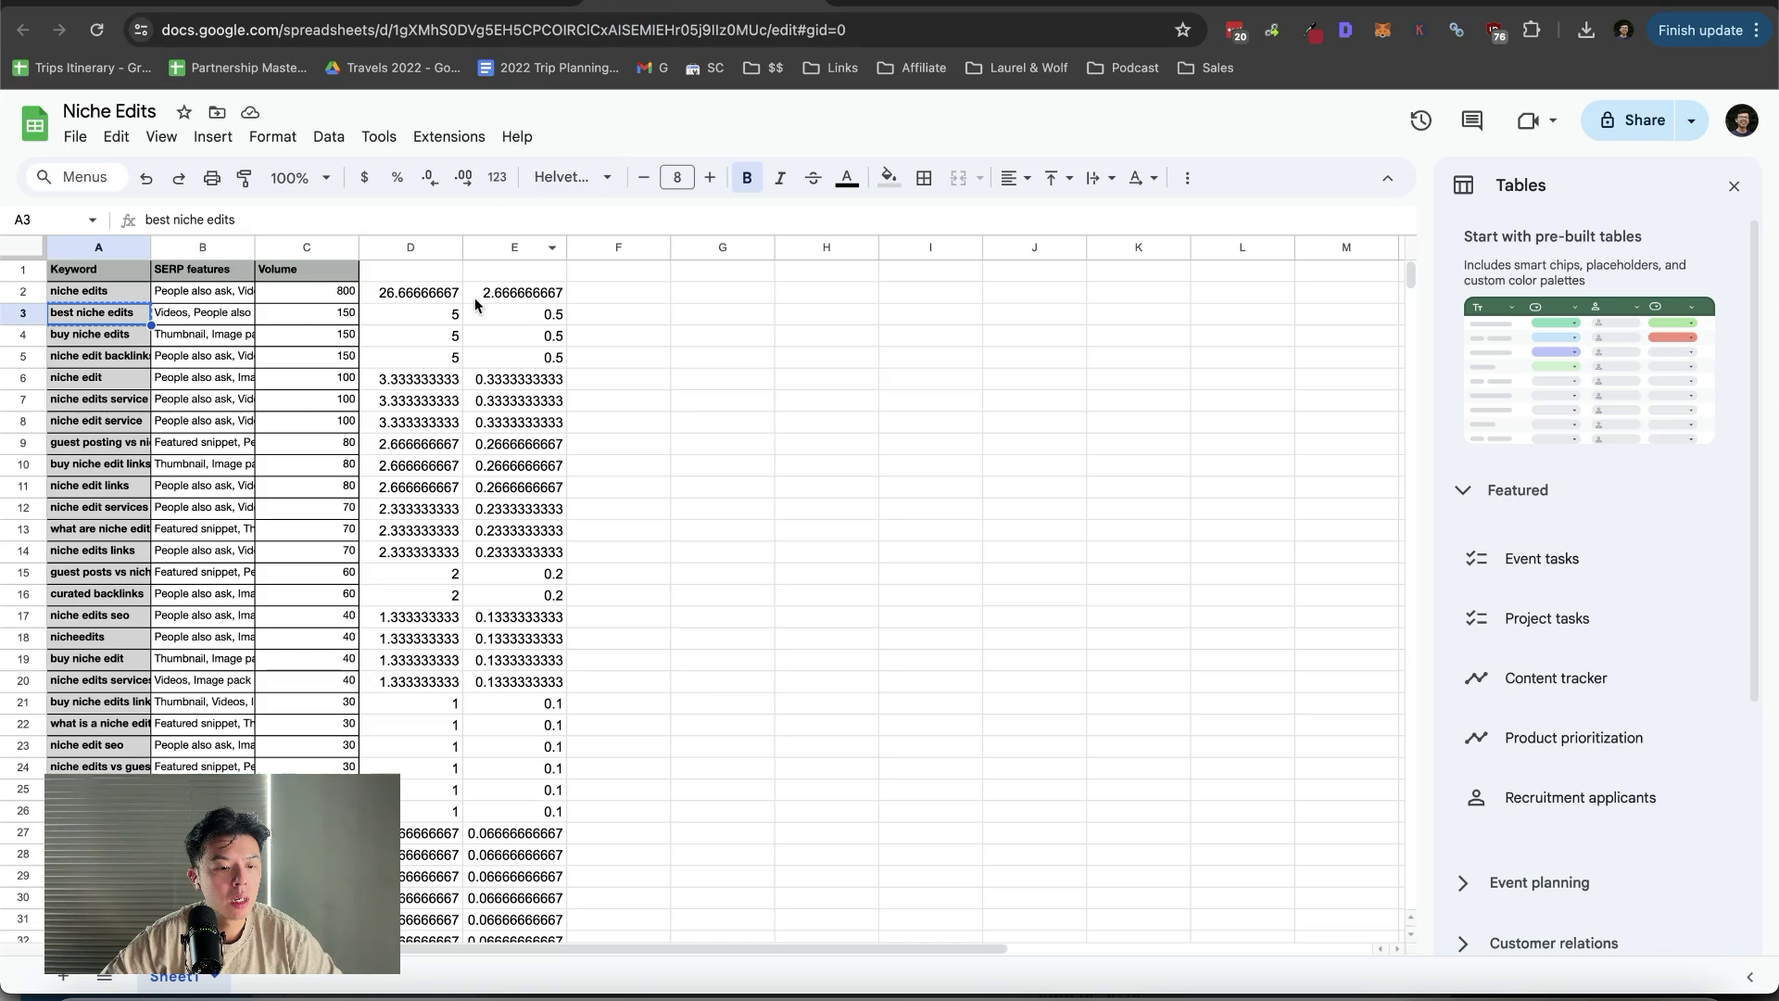
left_click(485, 319)
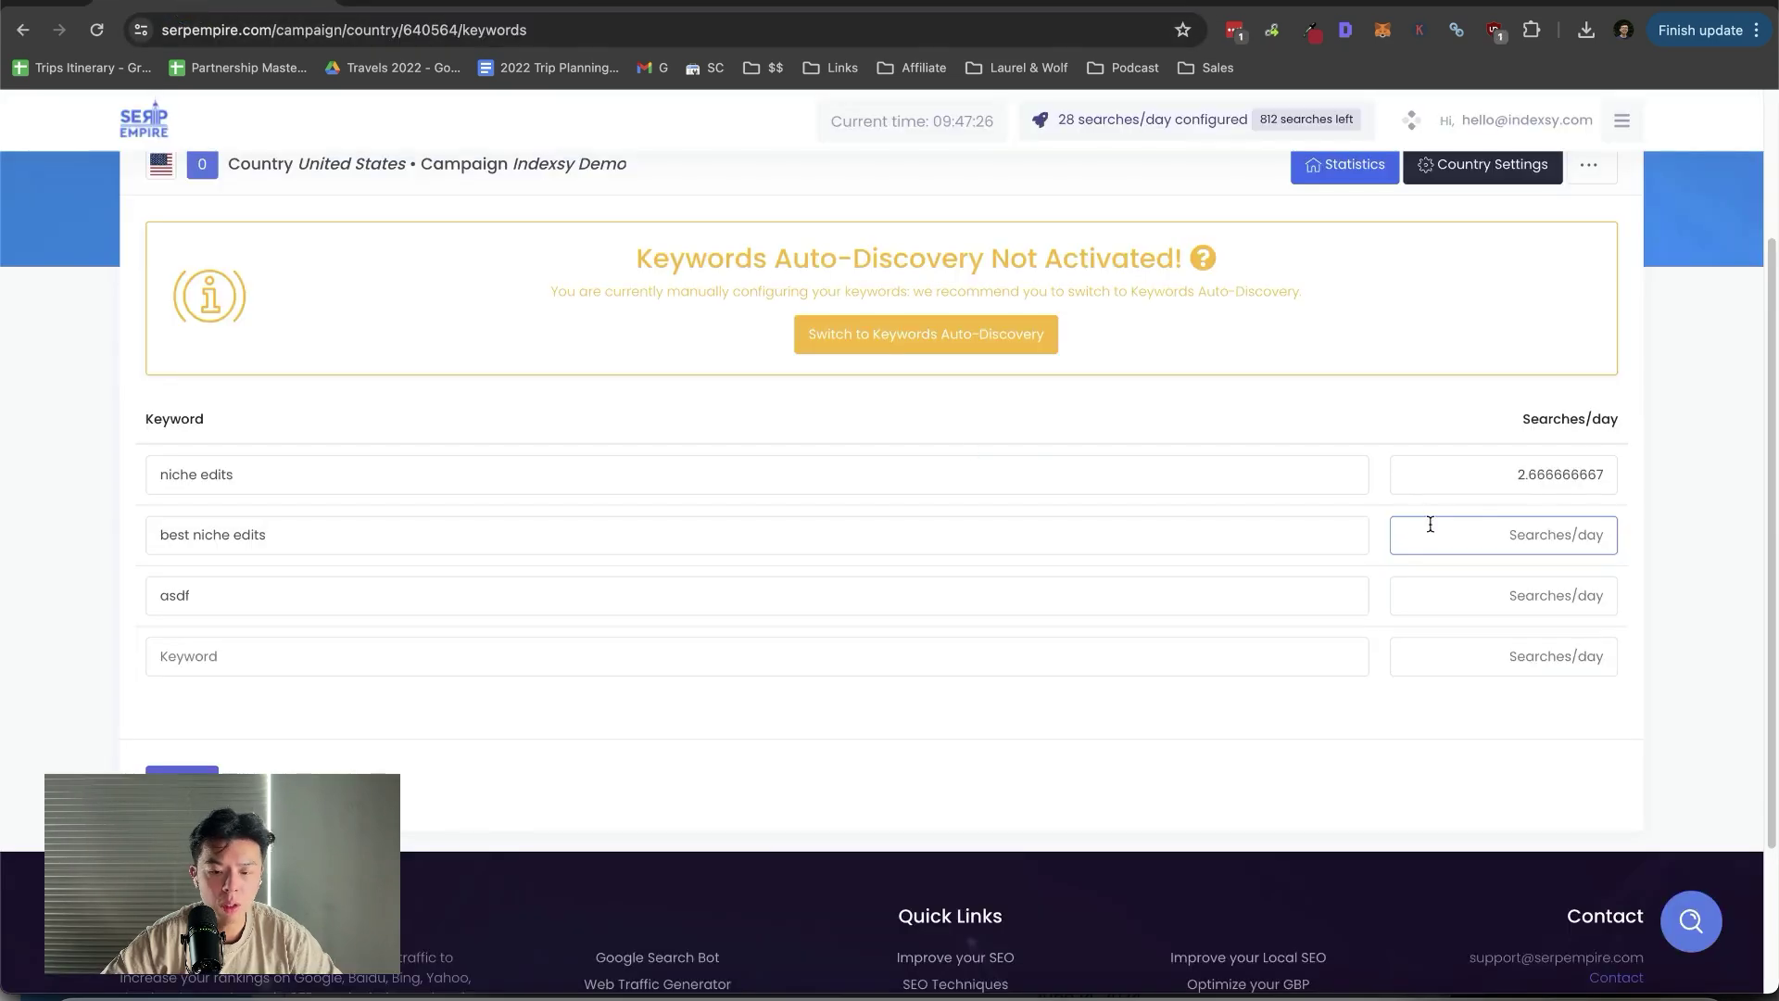
left_click(1463, 521)
type("0.5")
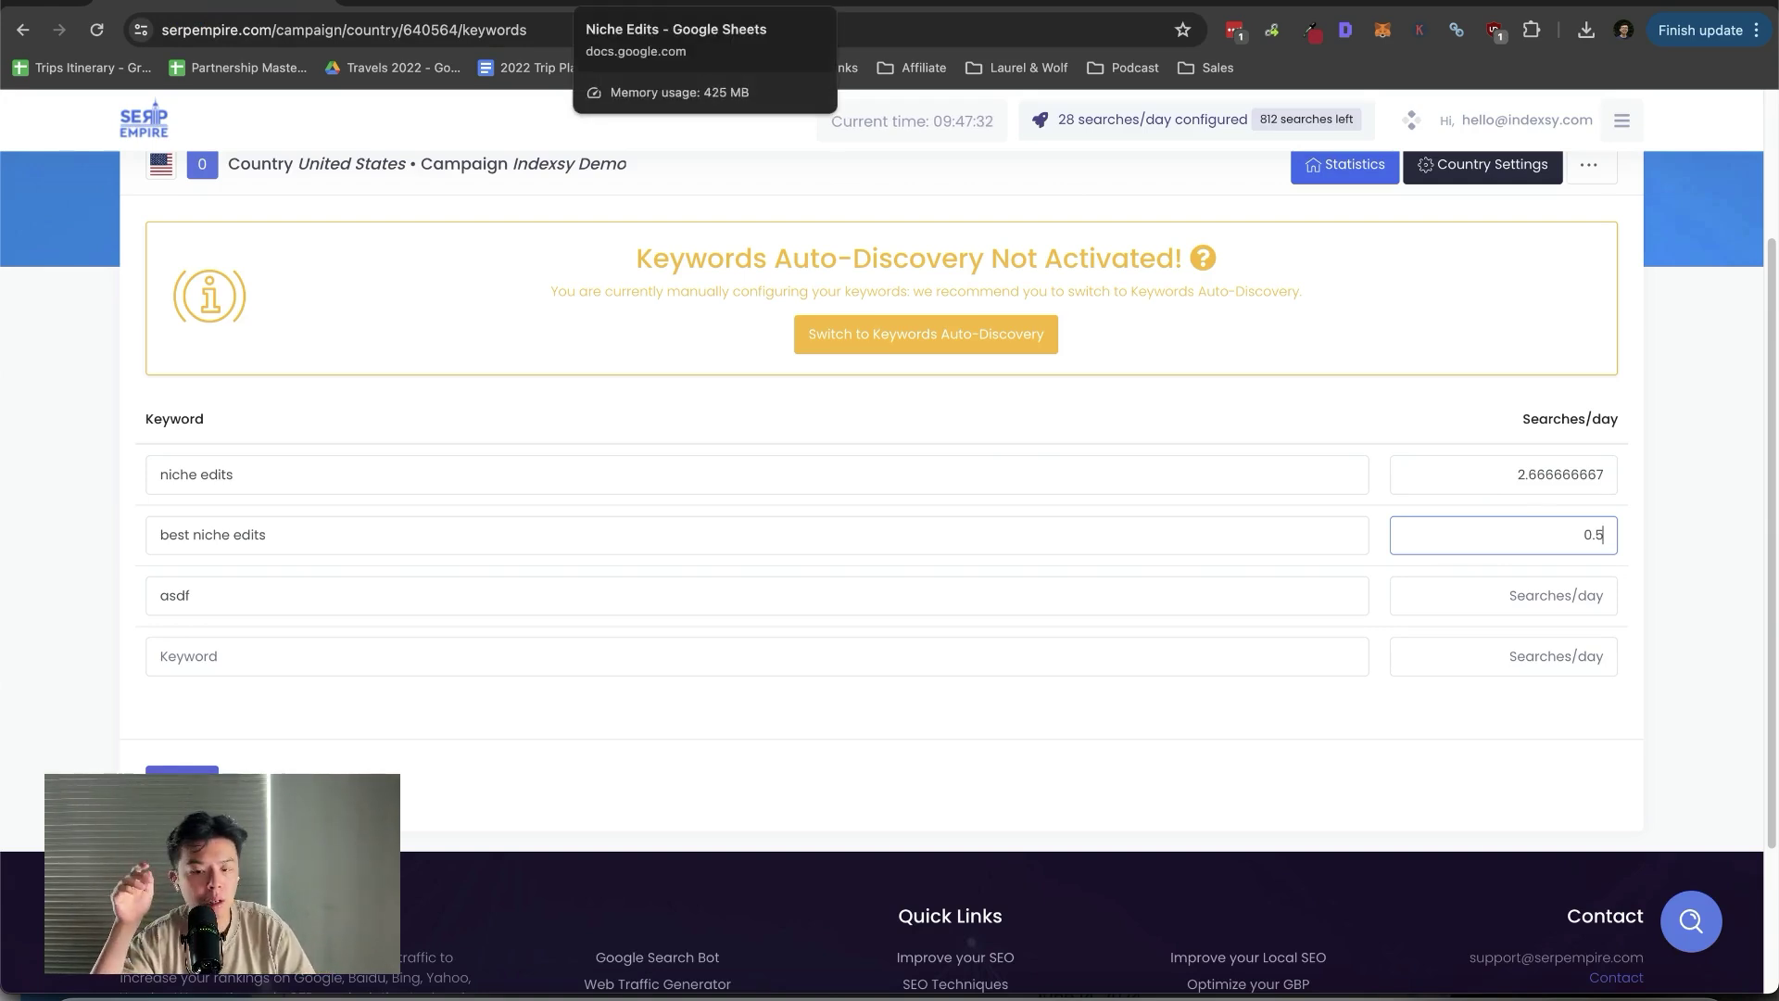
left_click(685, 5)
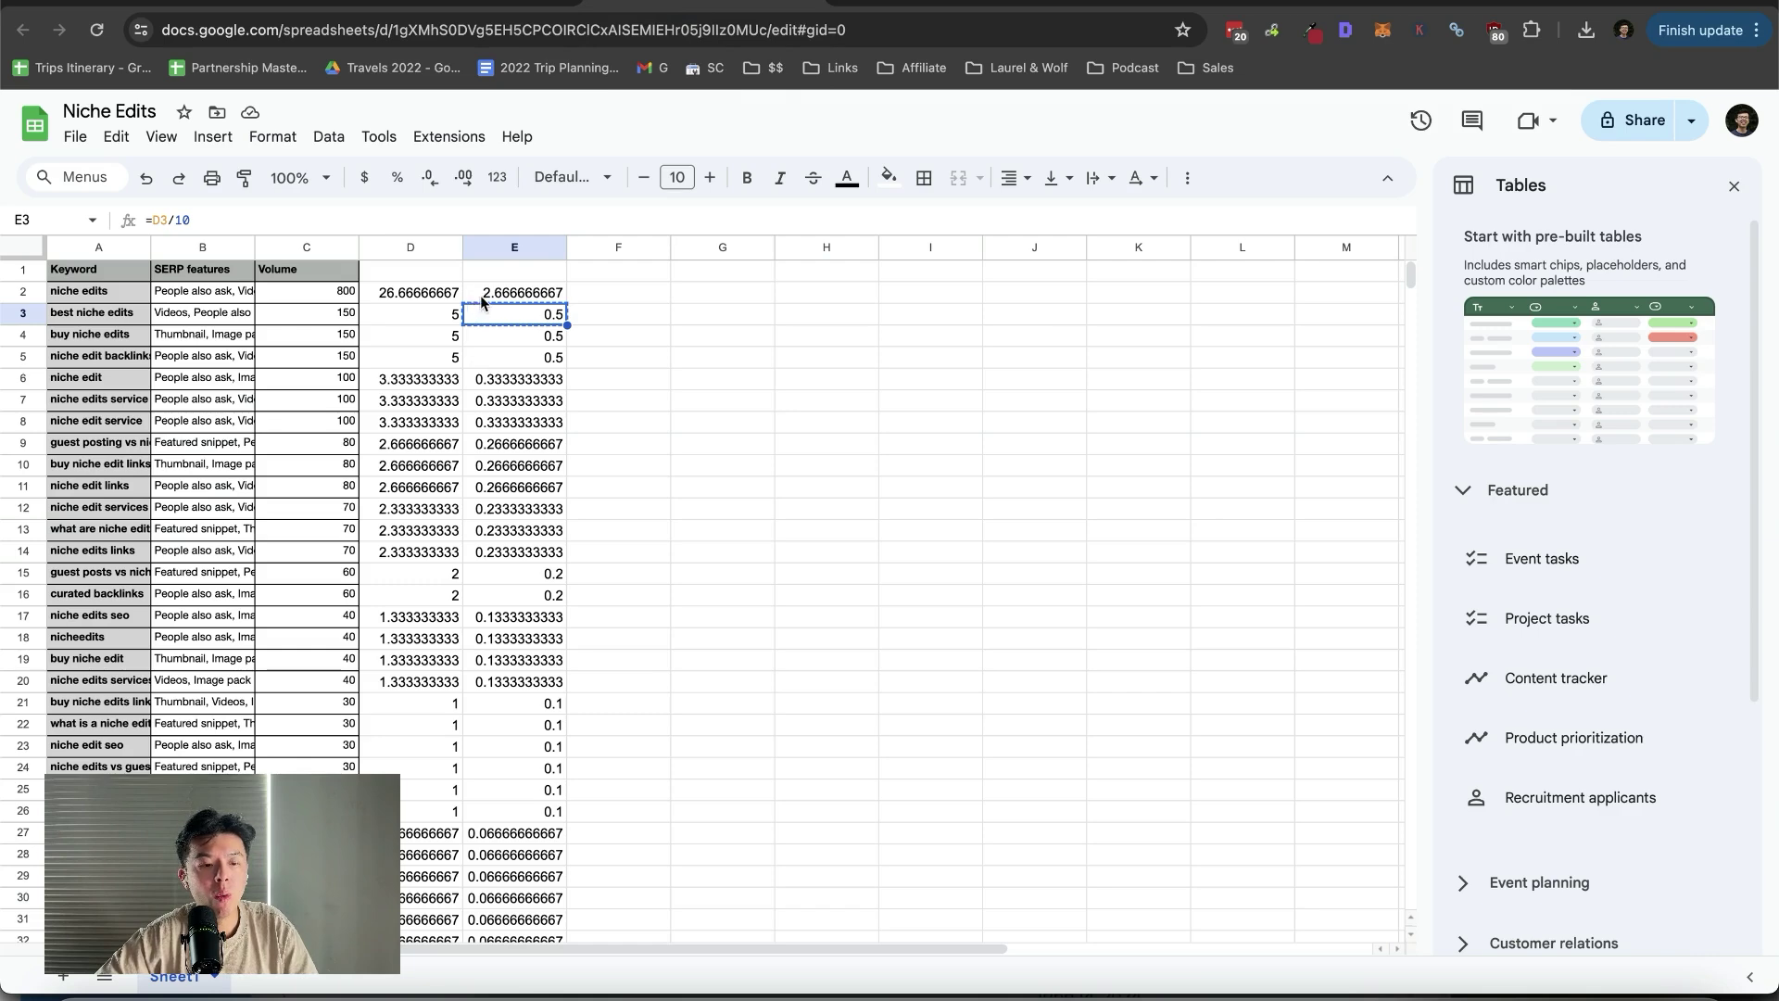
Step: Change E2's formula to =D2/20 and fill it down to E27
key("ctrl+c")
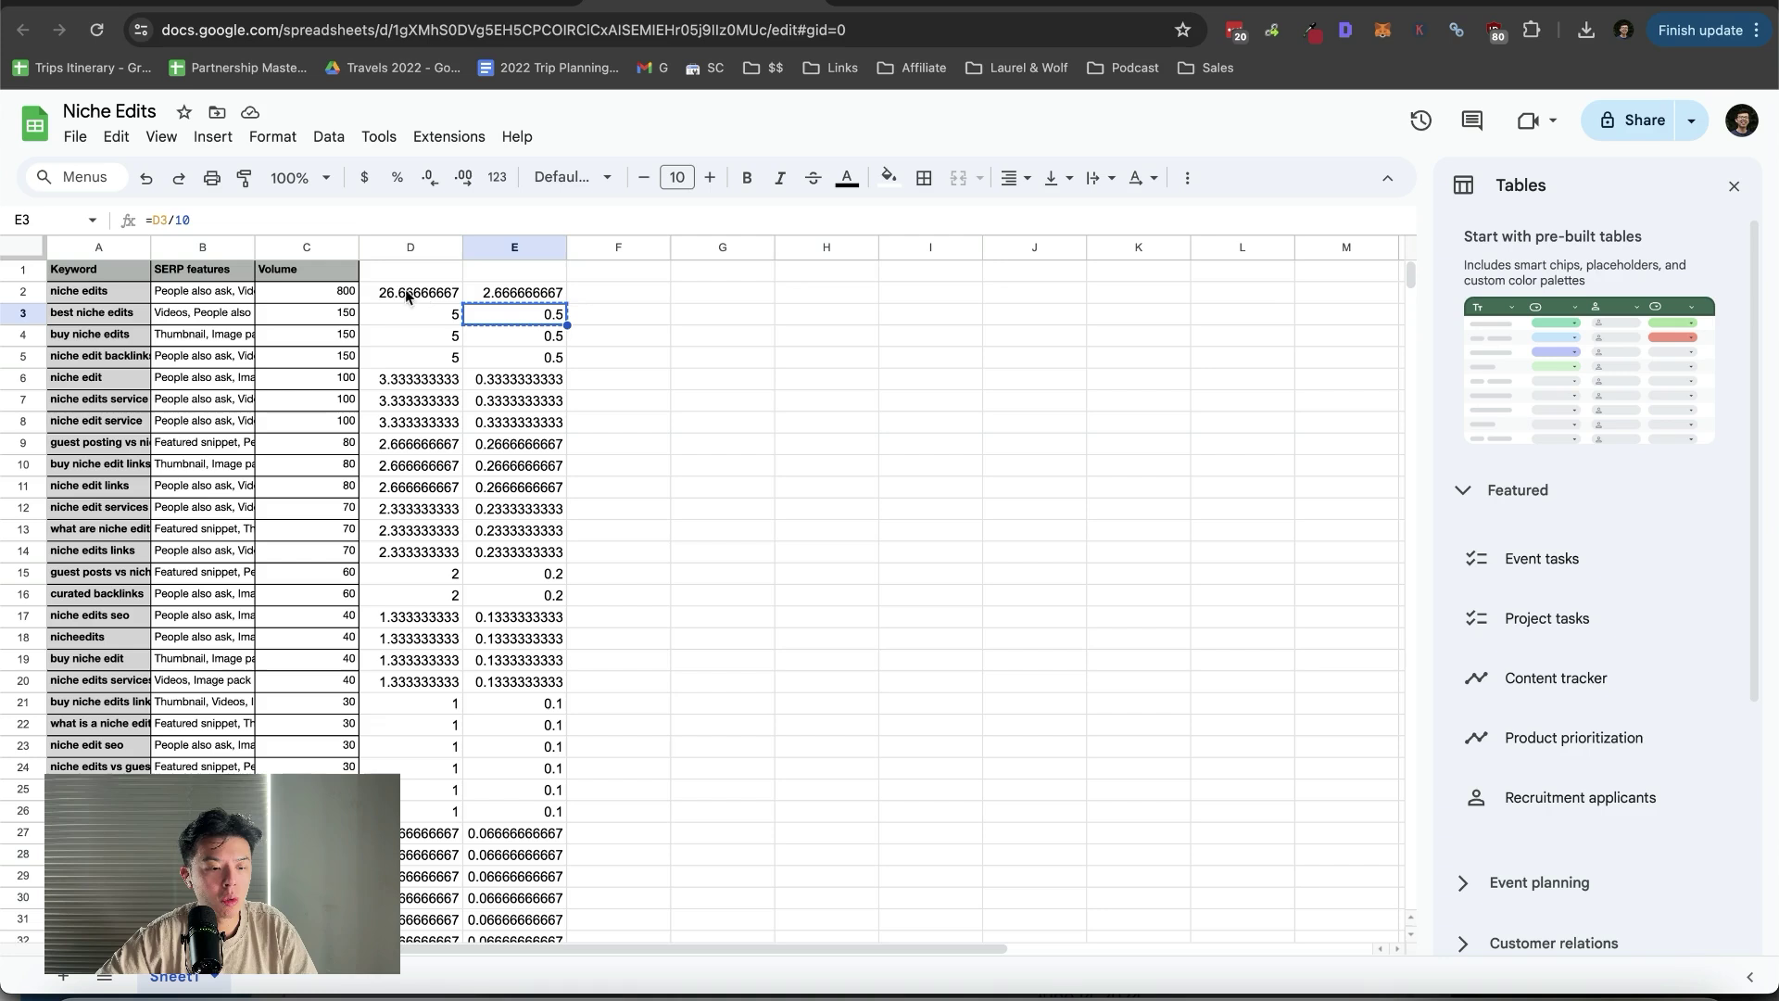
left_click(335, 289)
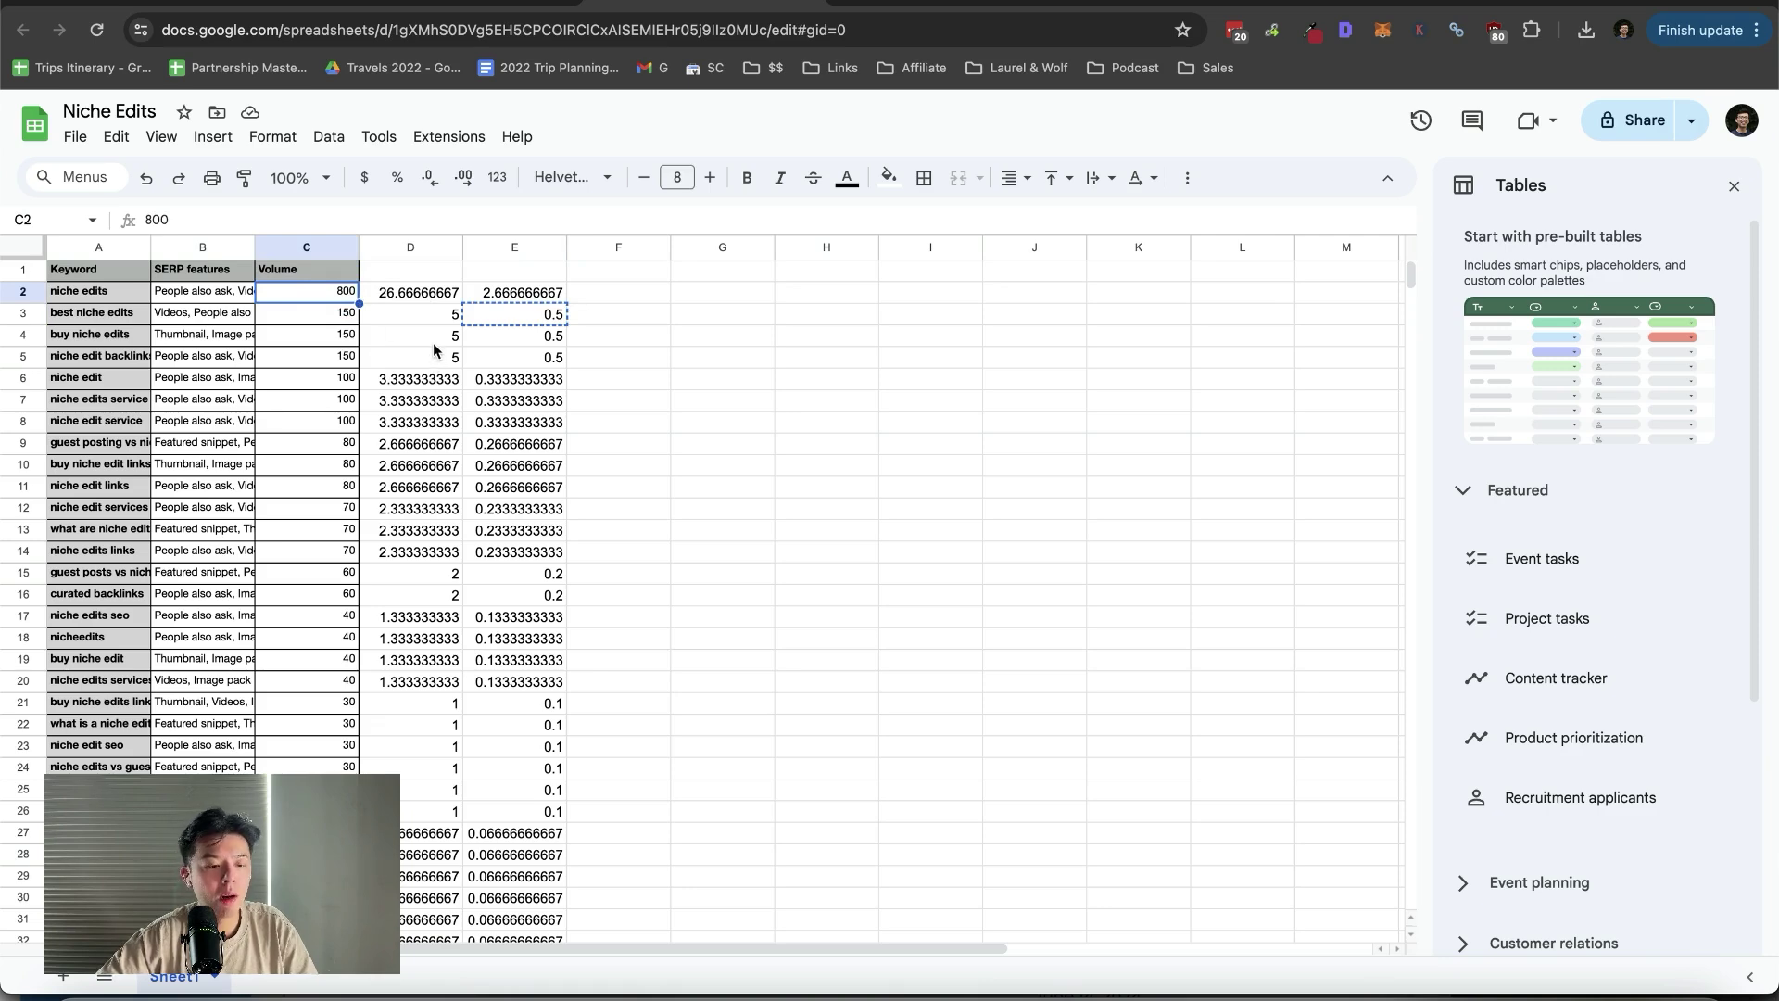
left_click(560, 295)
left_click(589, 295)
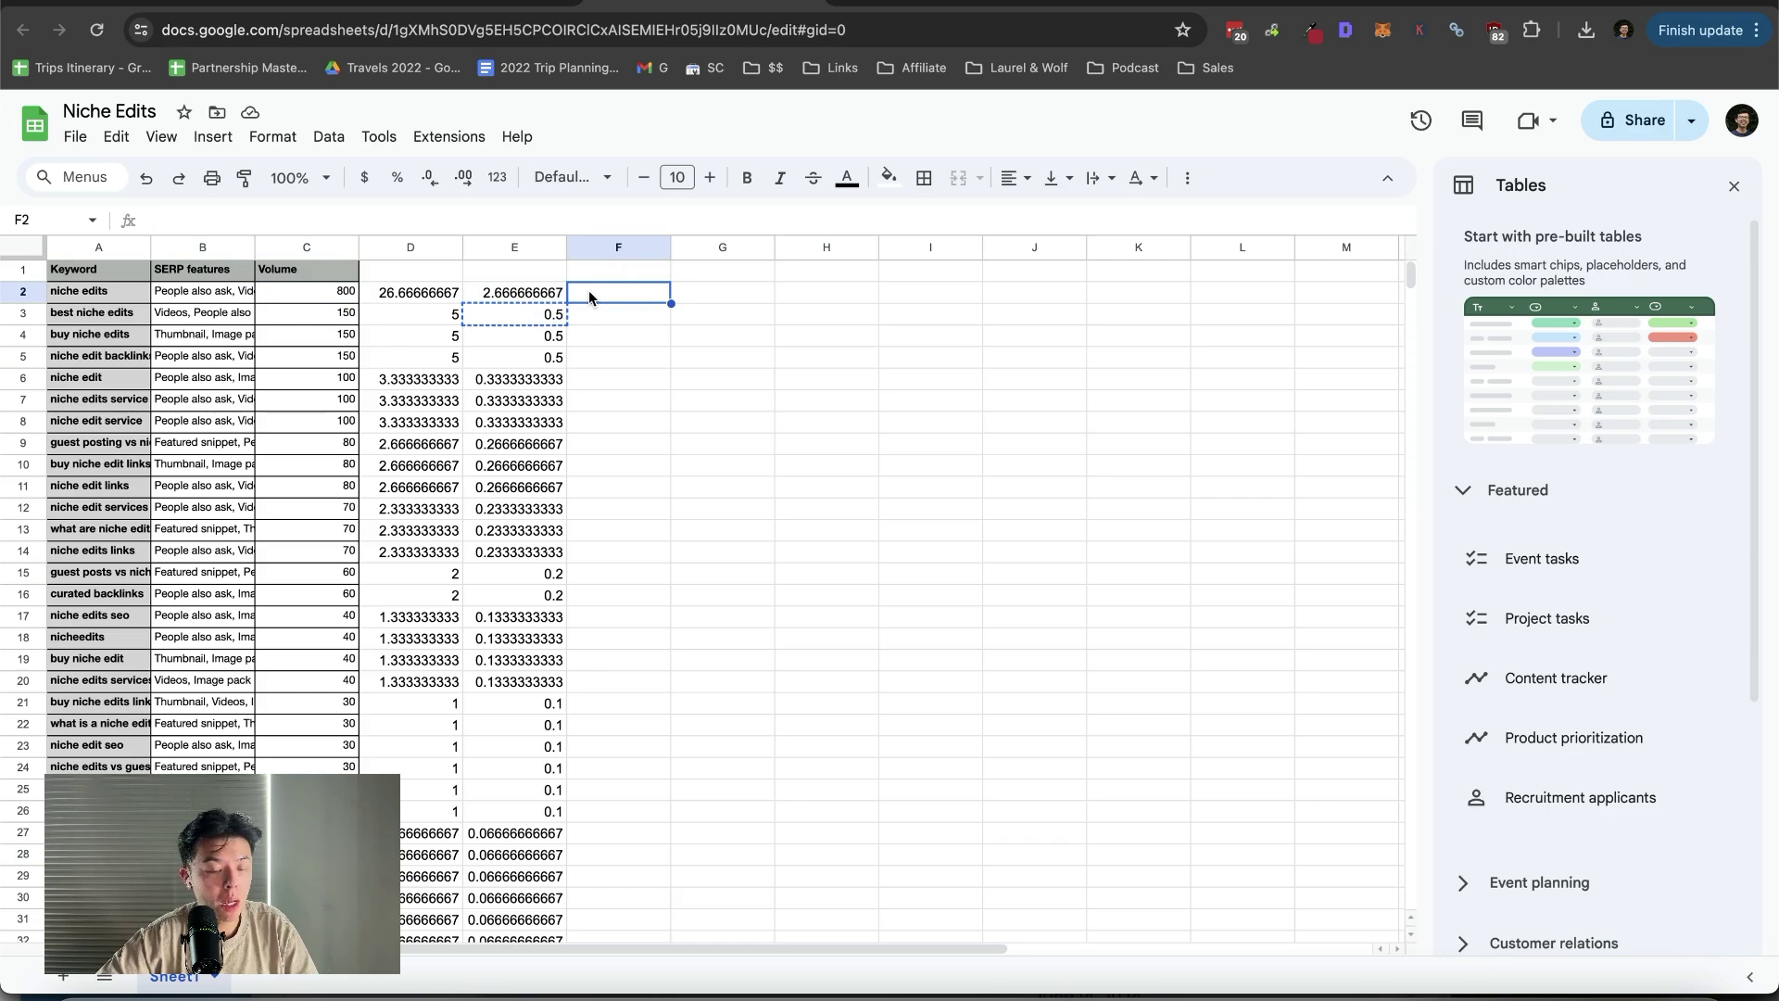
left_click(540, 293)
double_click(266, 220)
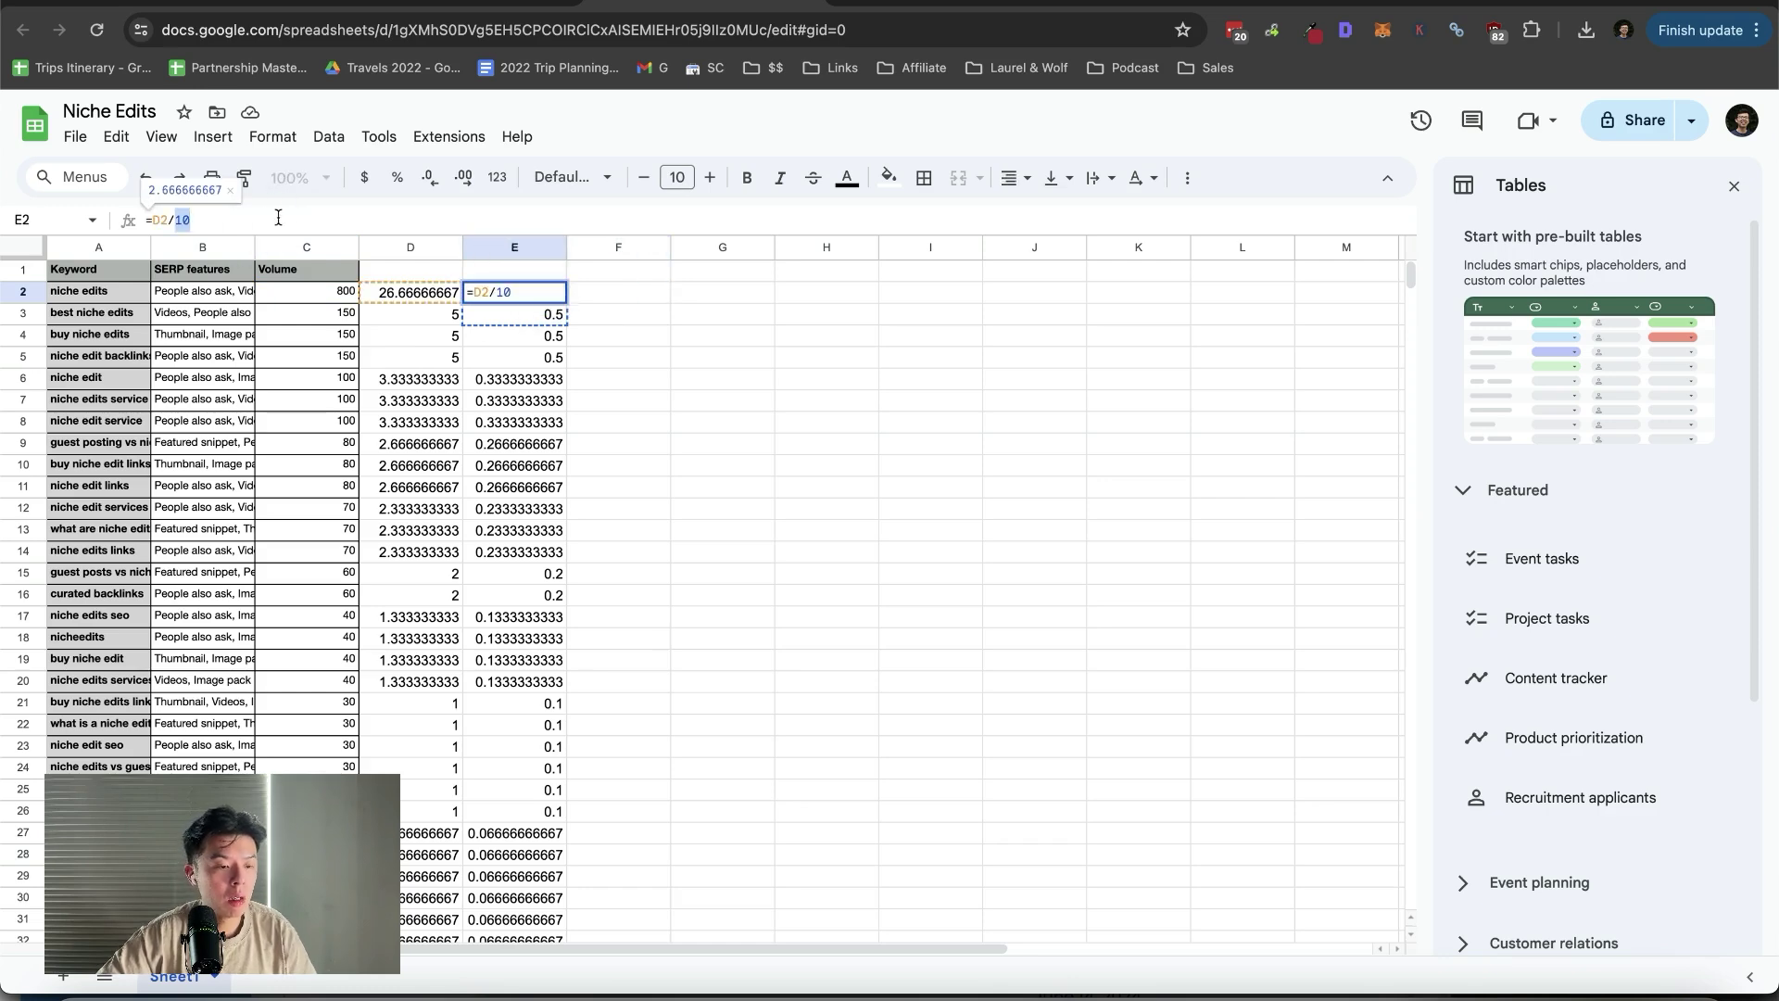
type("20")
key("Return")
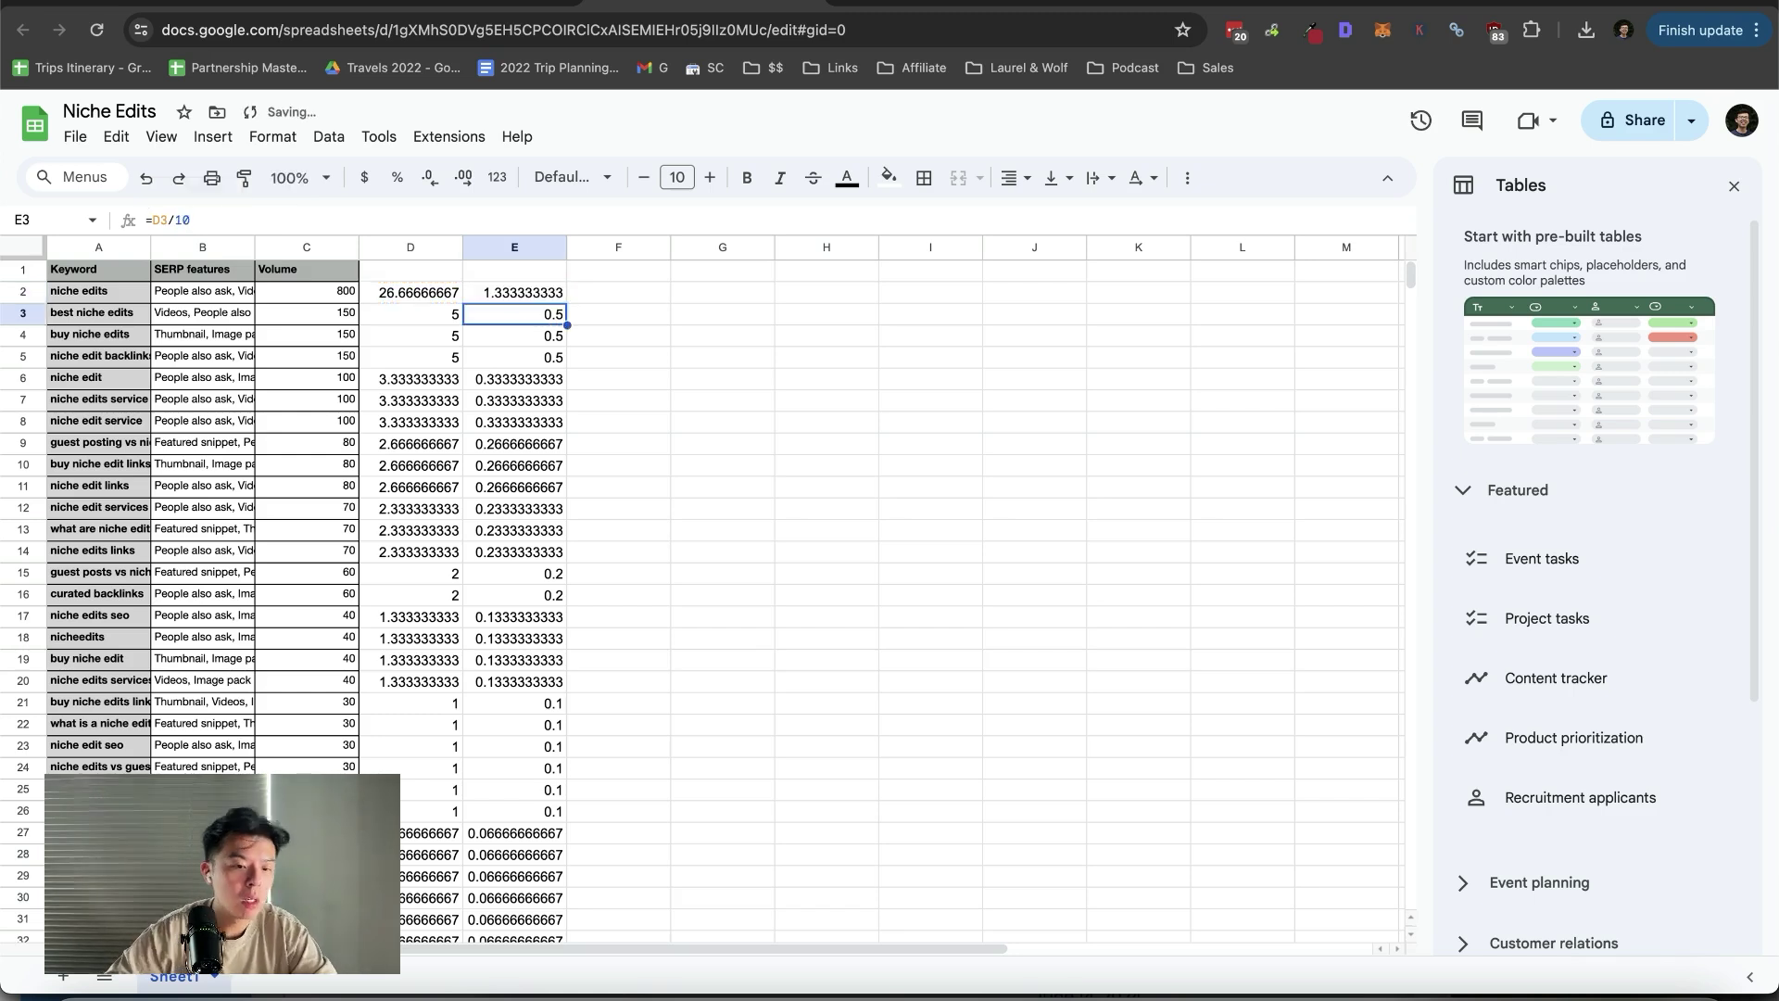
left_click(520, 293)
left_click_drag(560, 299, 556, 839)
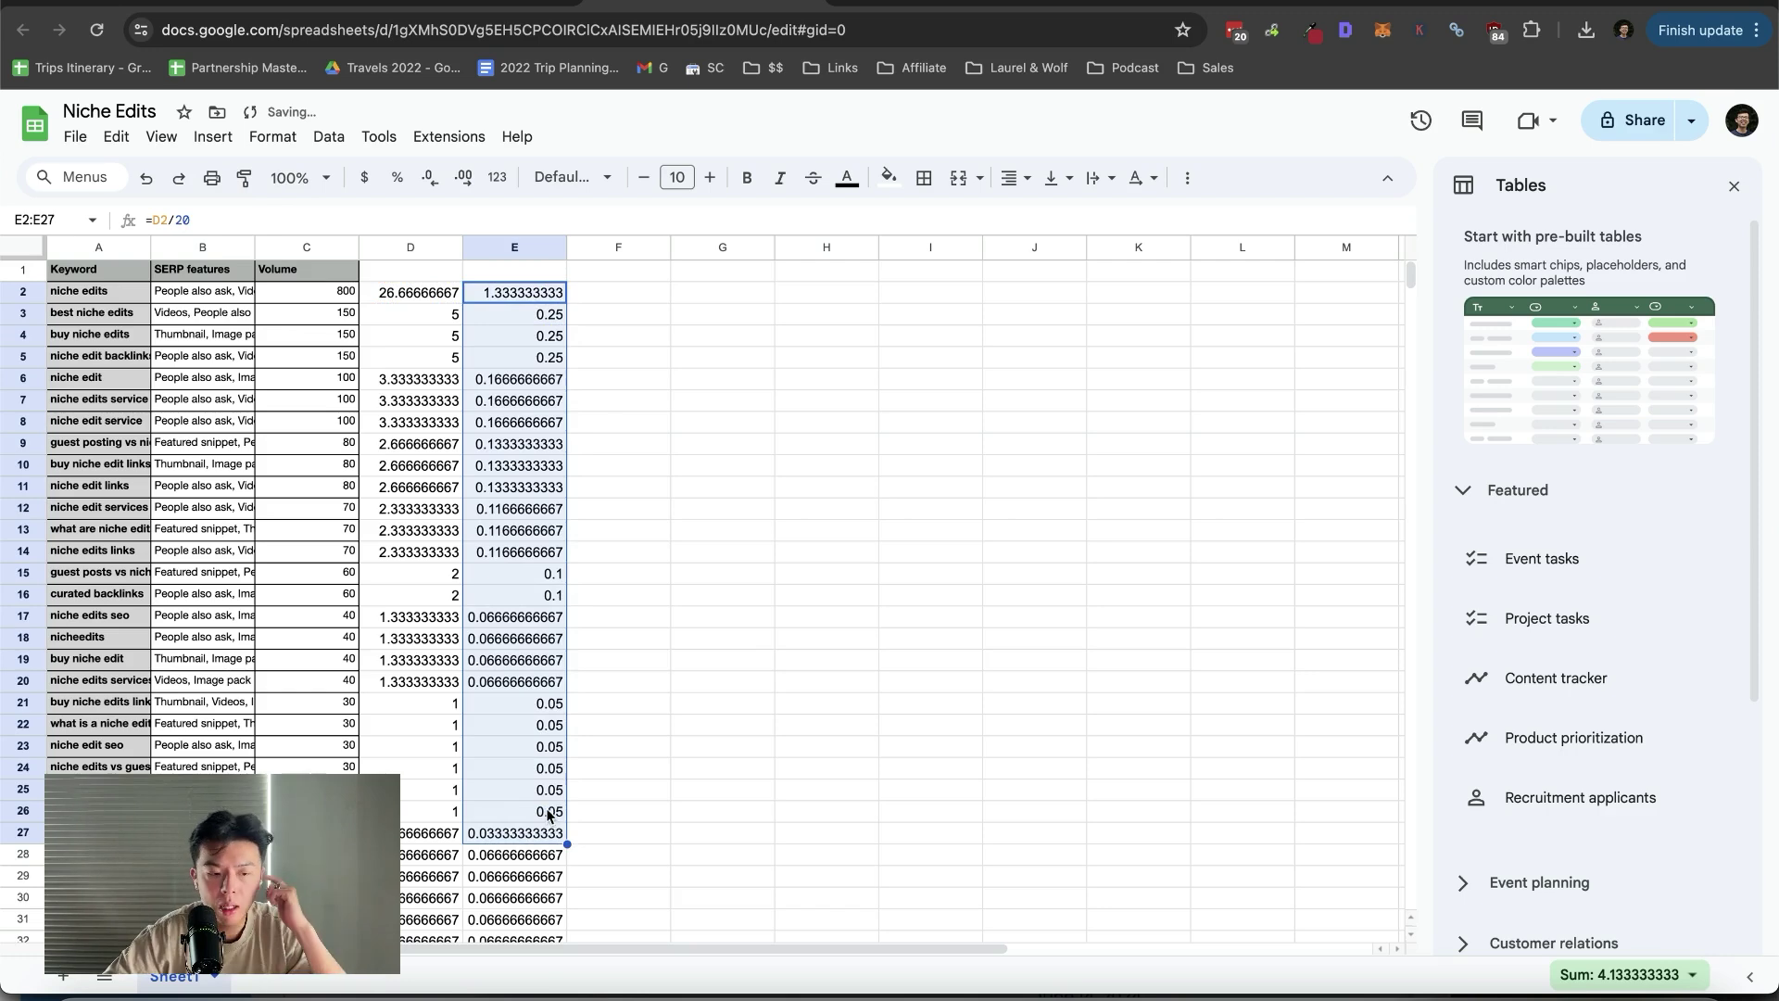
Step: Change E3's formula to =D3/30 and fill it down to E30
left_click(314, 292)
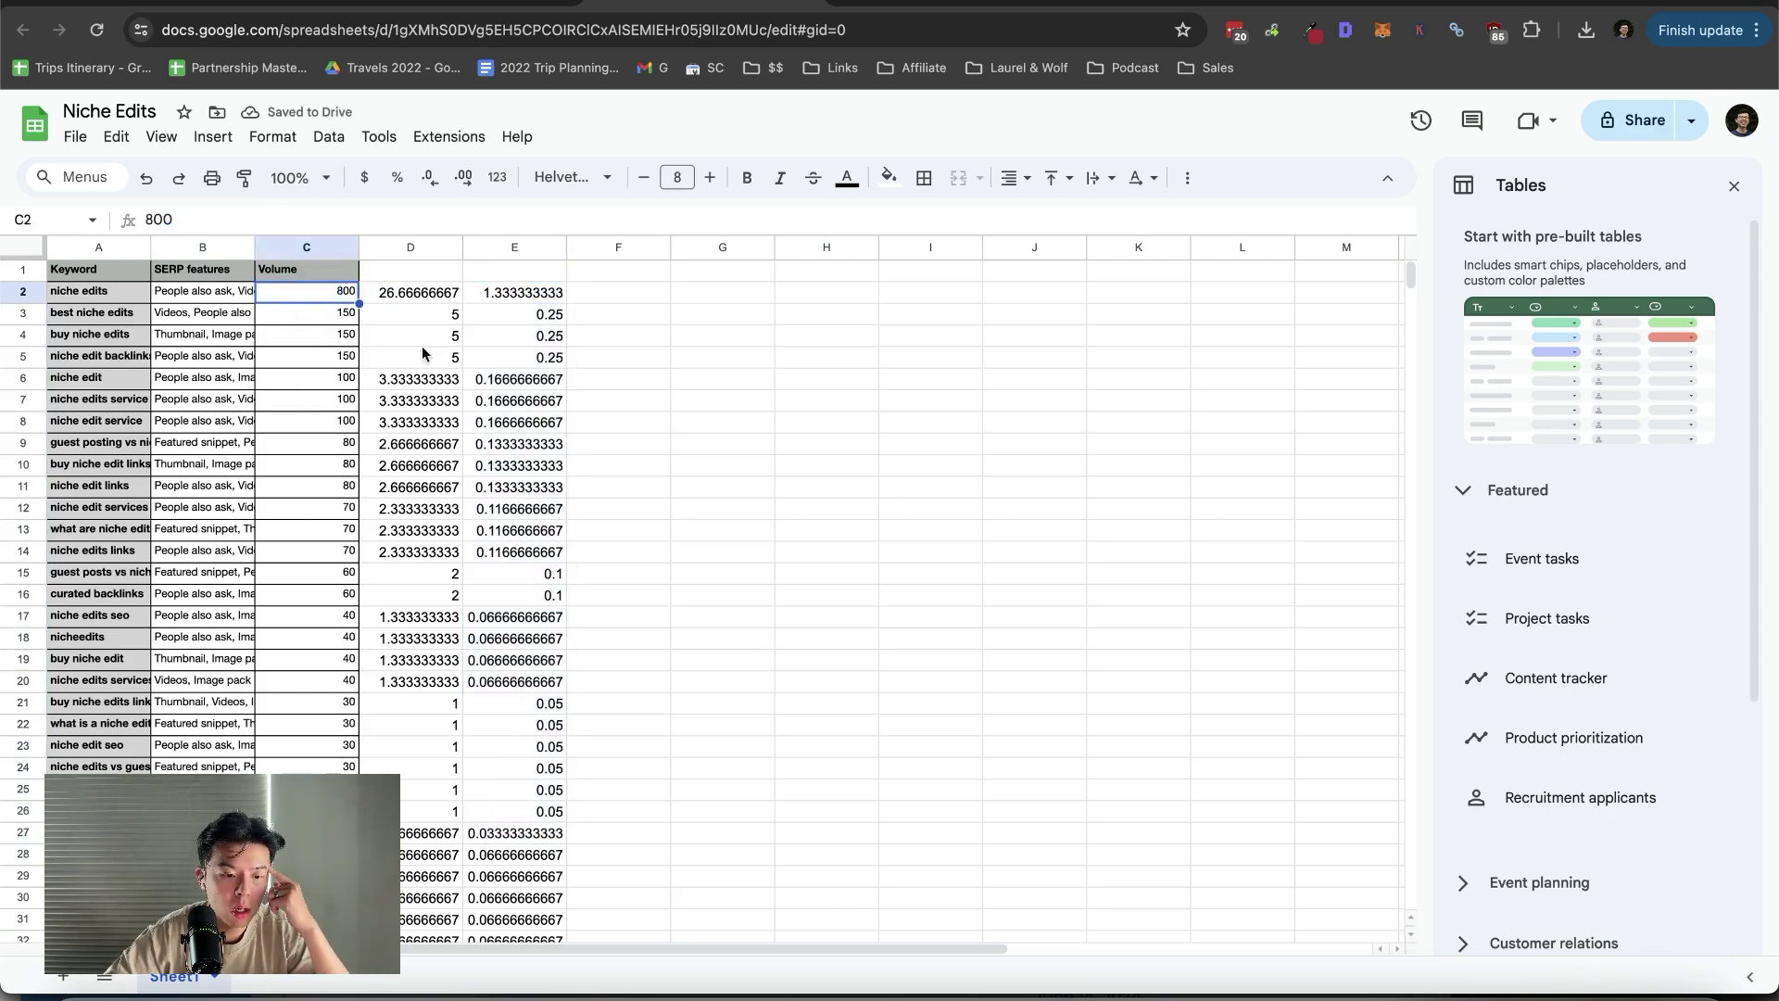
left_click(508, 308)
left_click(519, 293)
left_click(711, 298)
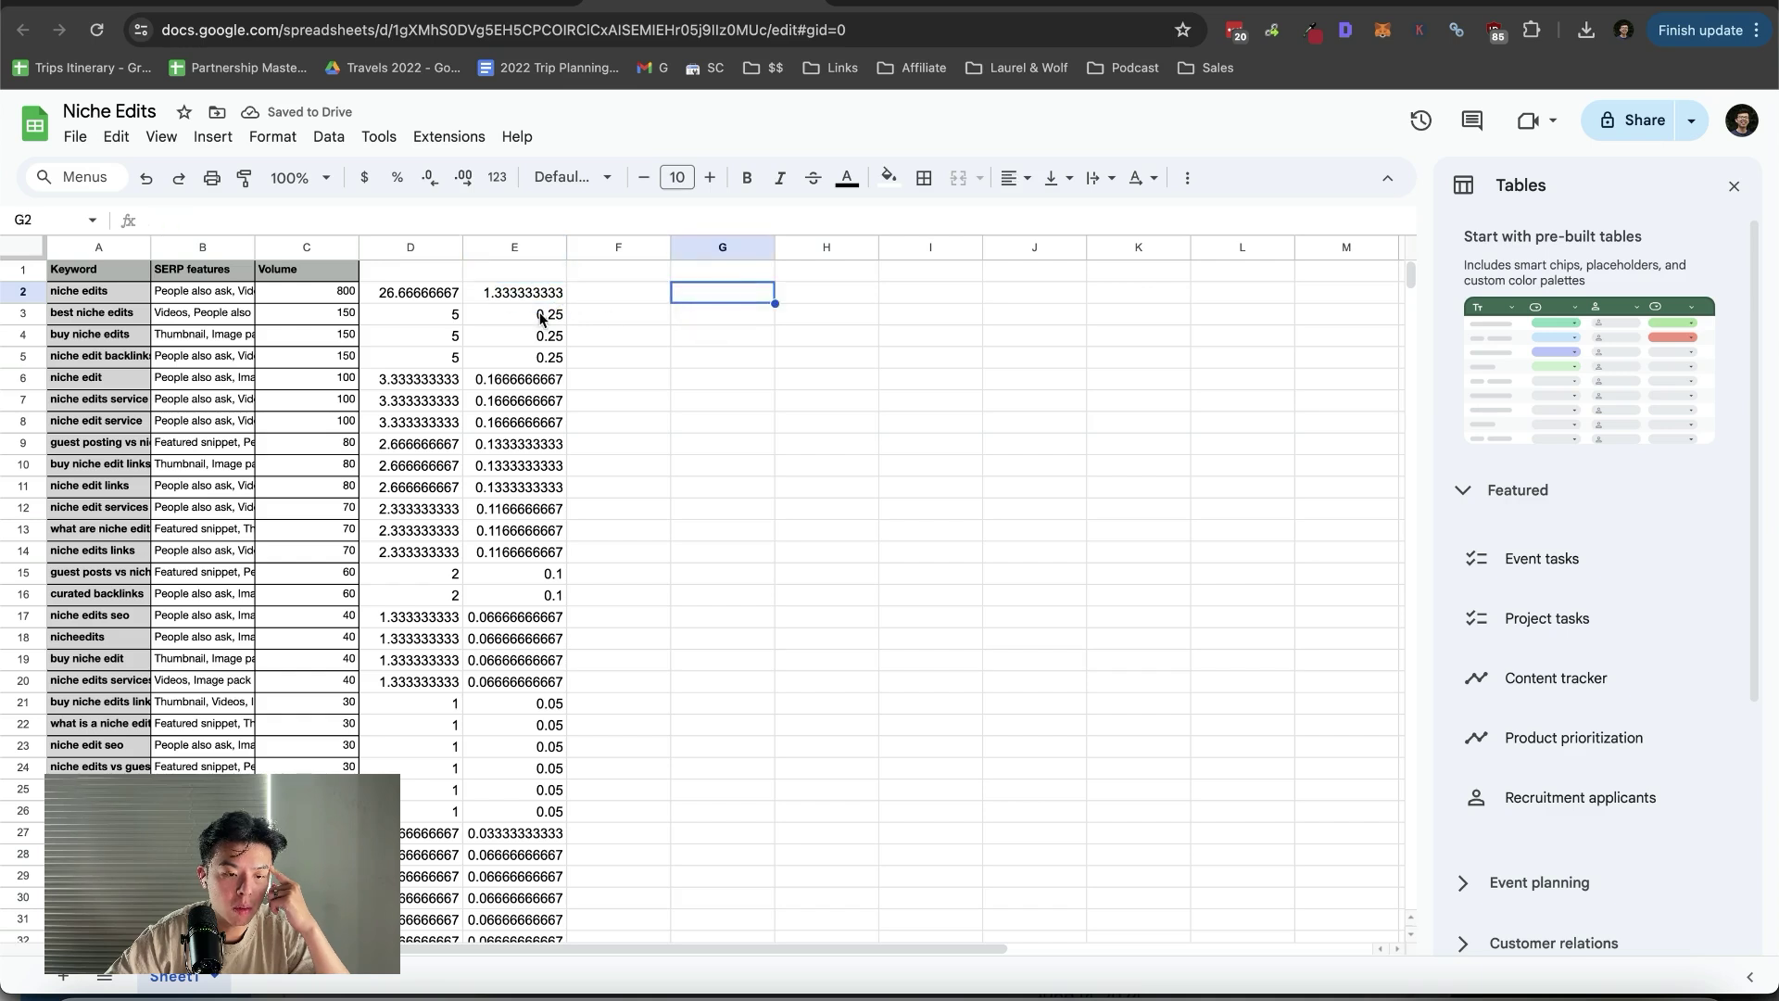
left_click(532, 297)
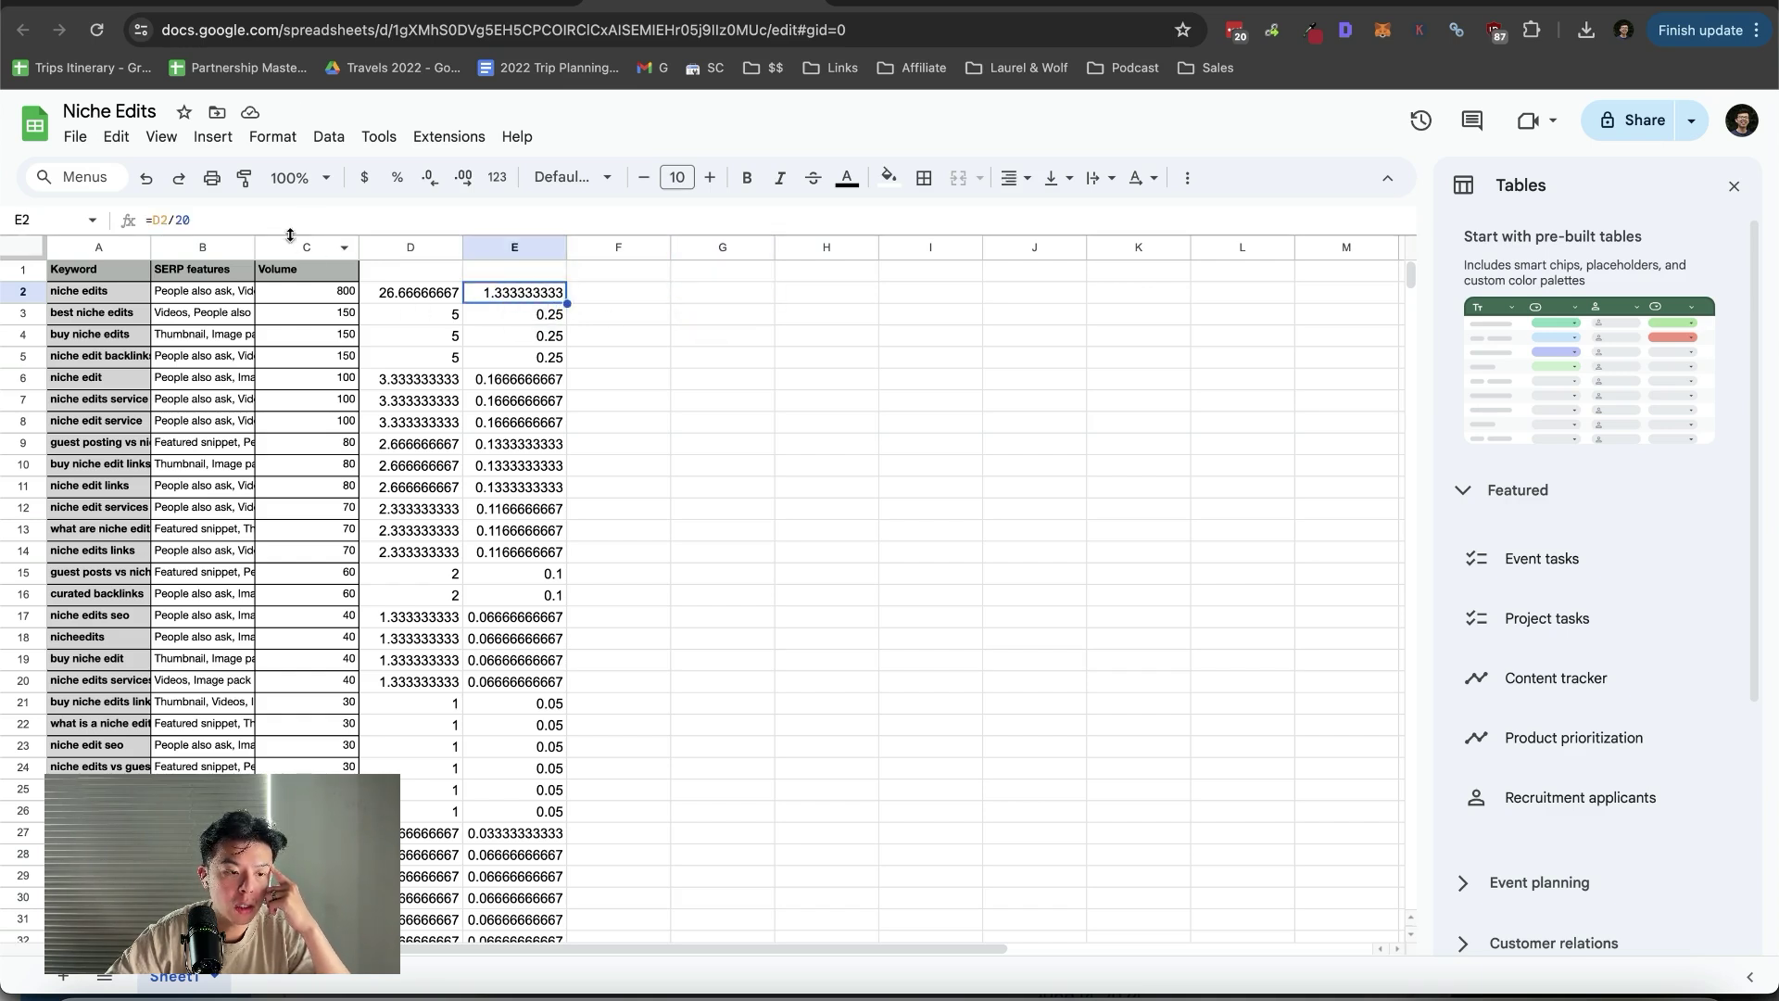
left_click(534, 318)
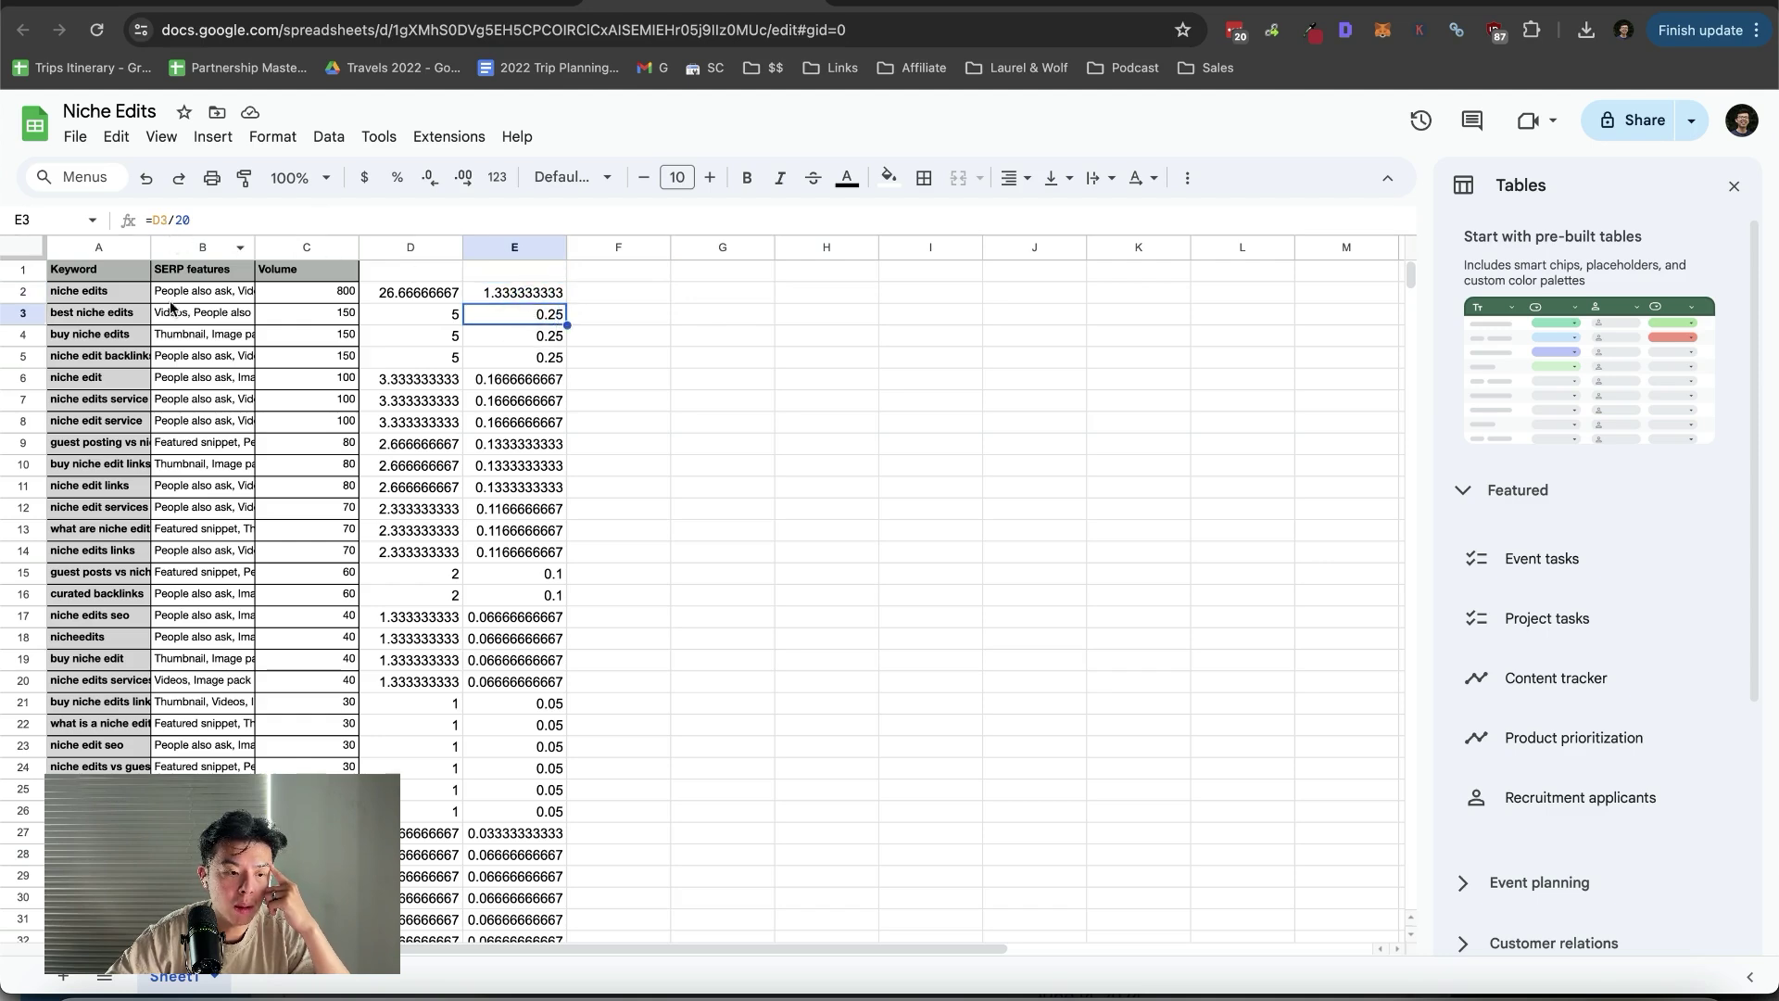
key("Return")
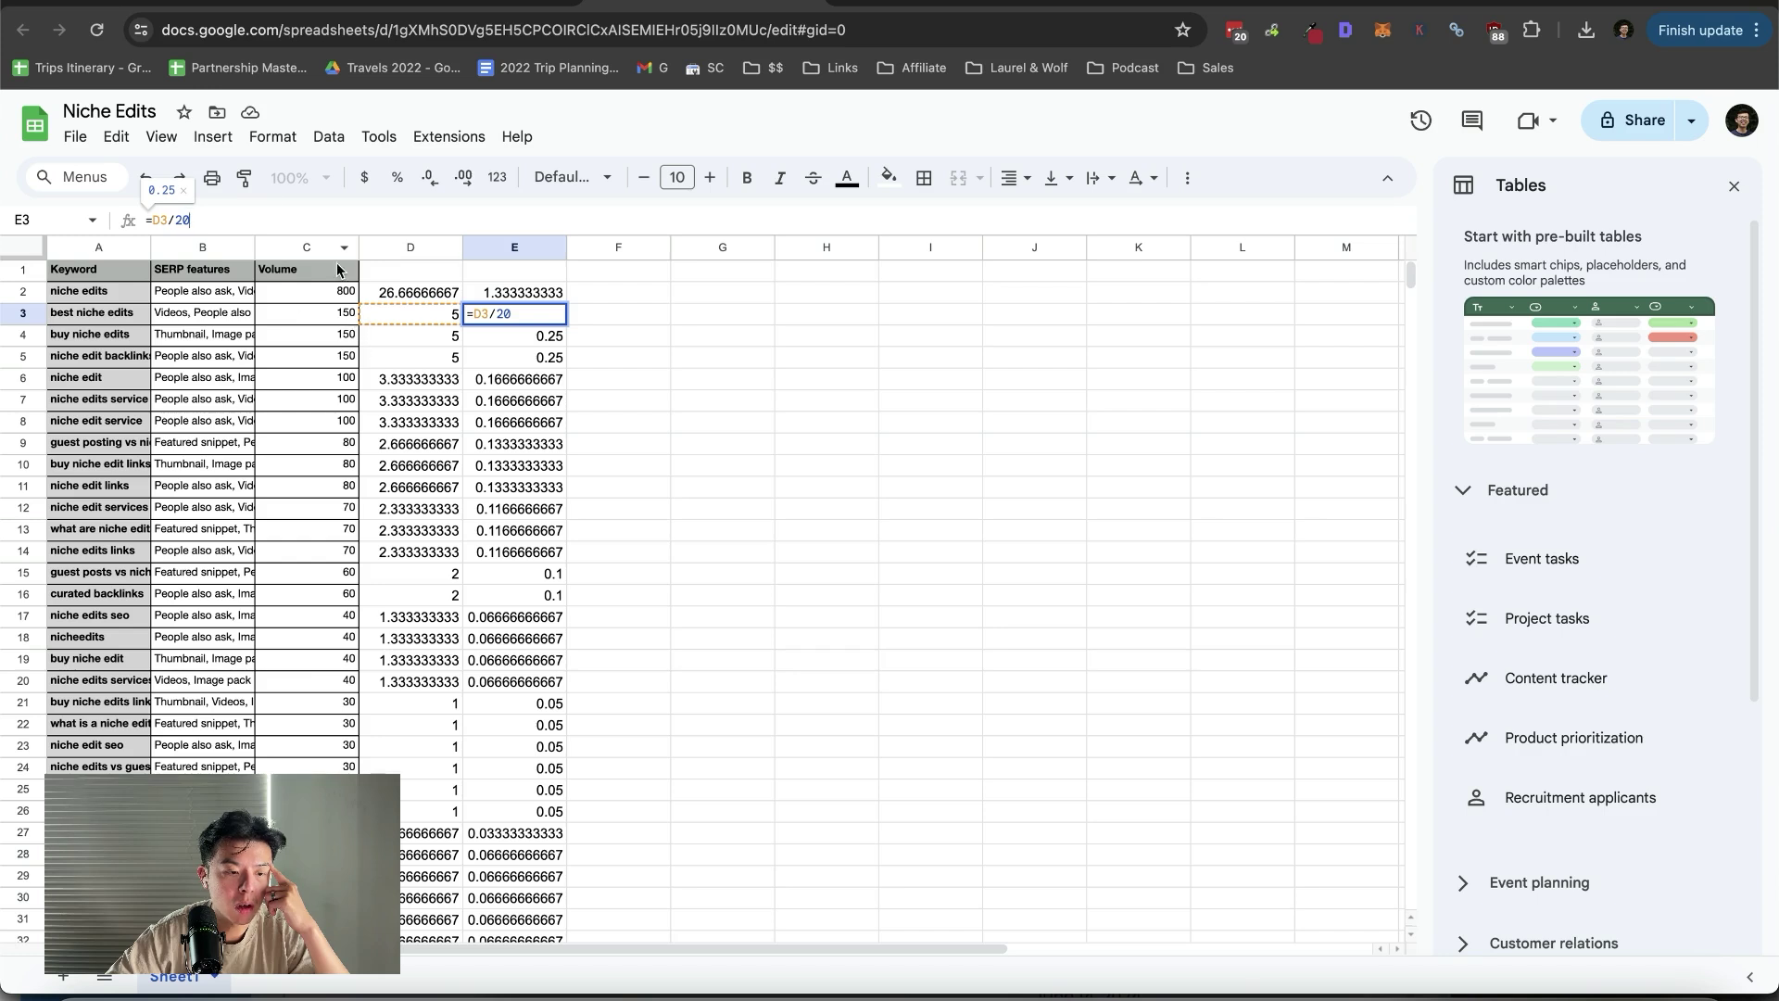
double_click(238, 215)
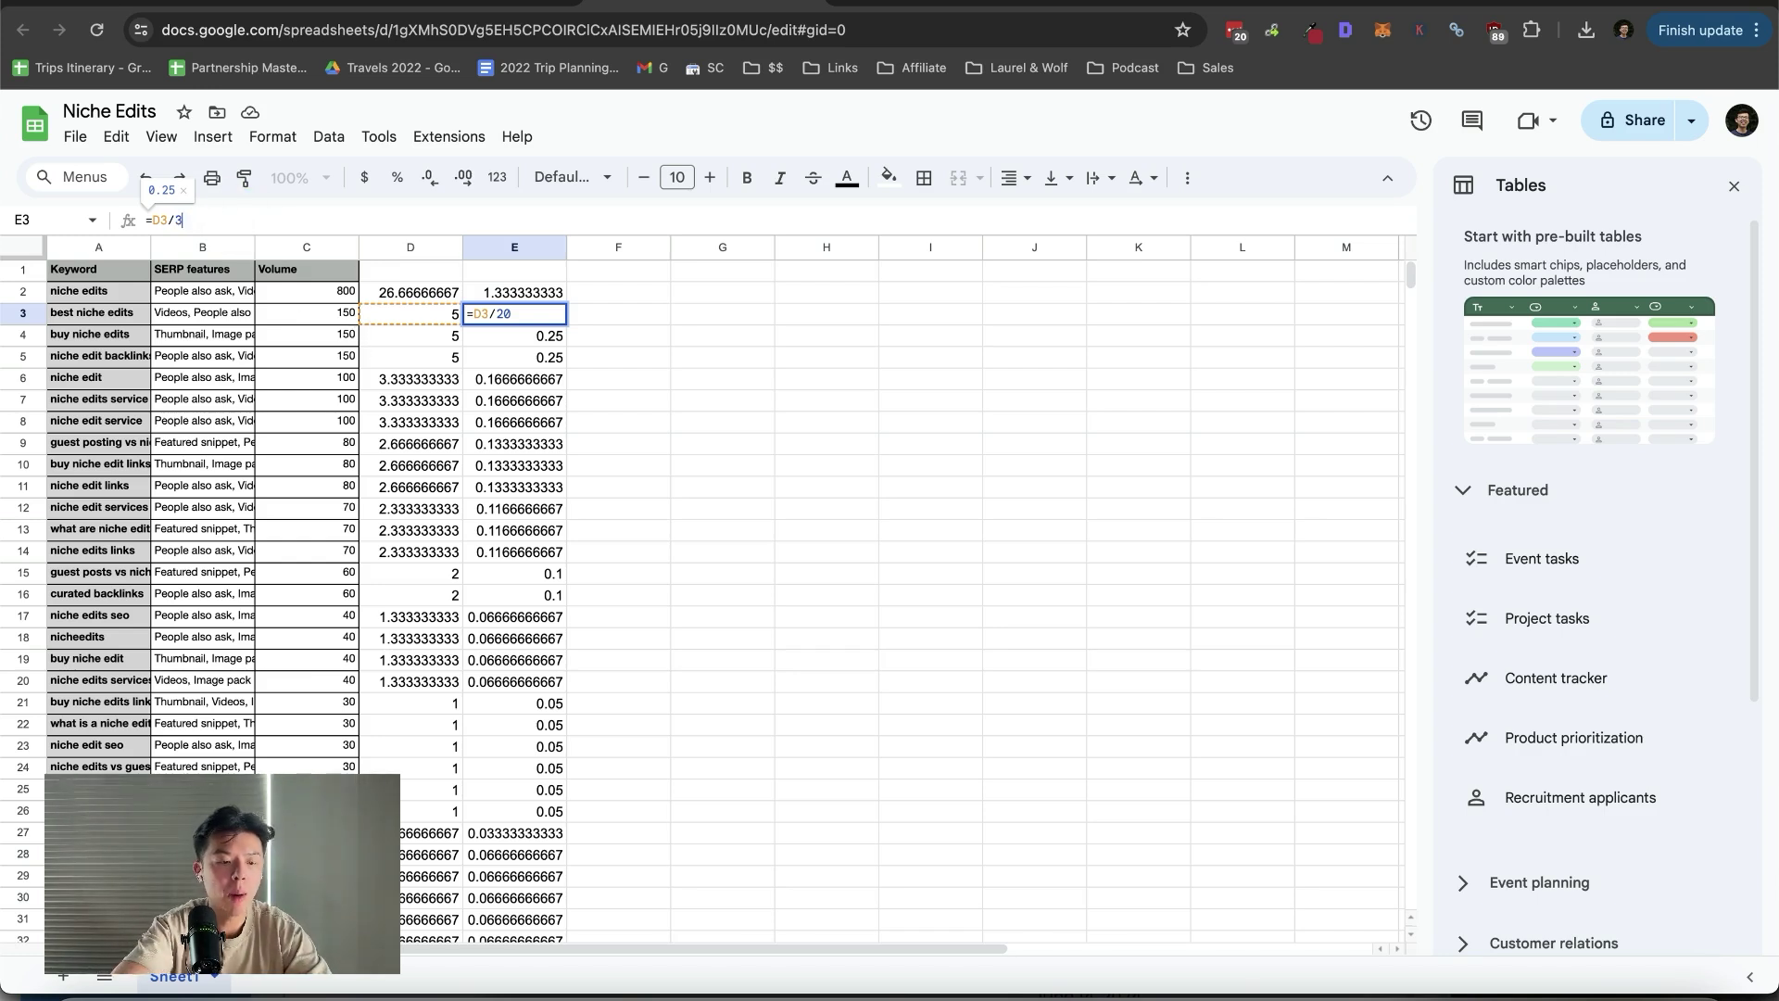
type("30")
key("Return")
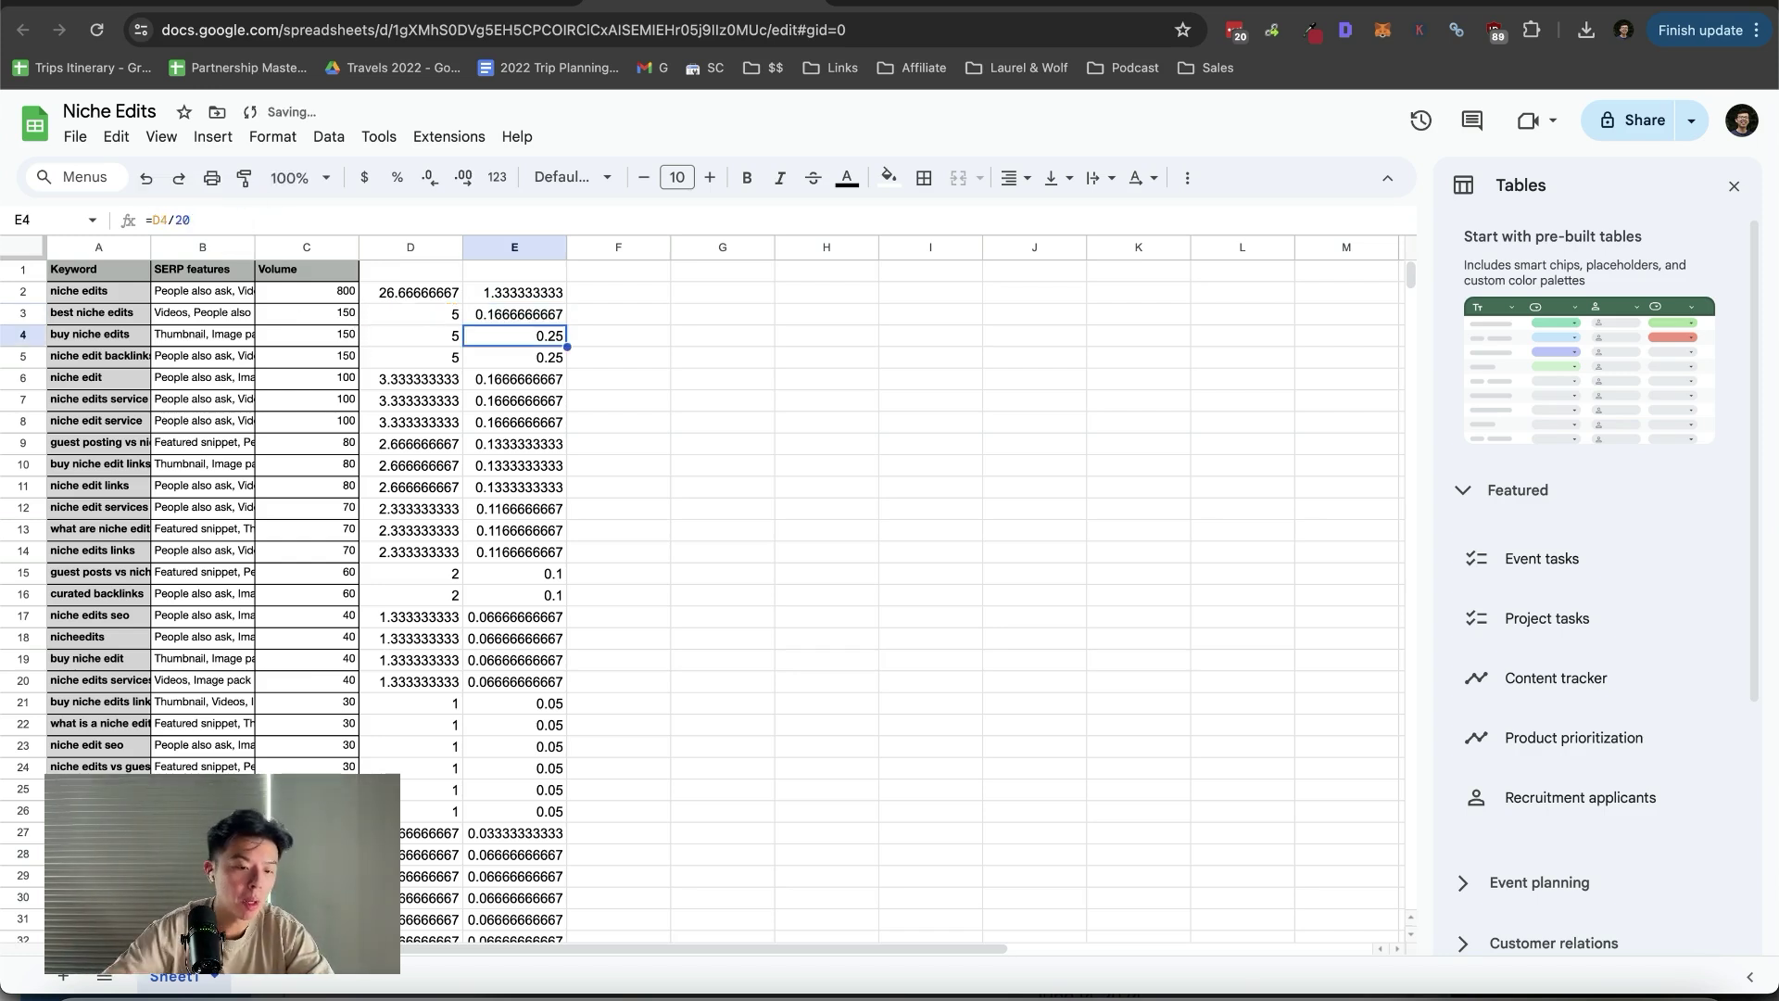
left_click(547, 292)
left_click(559, 315)
left_click_drag(567, 324, 559, 906)
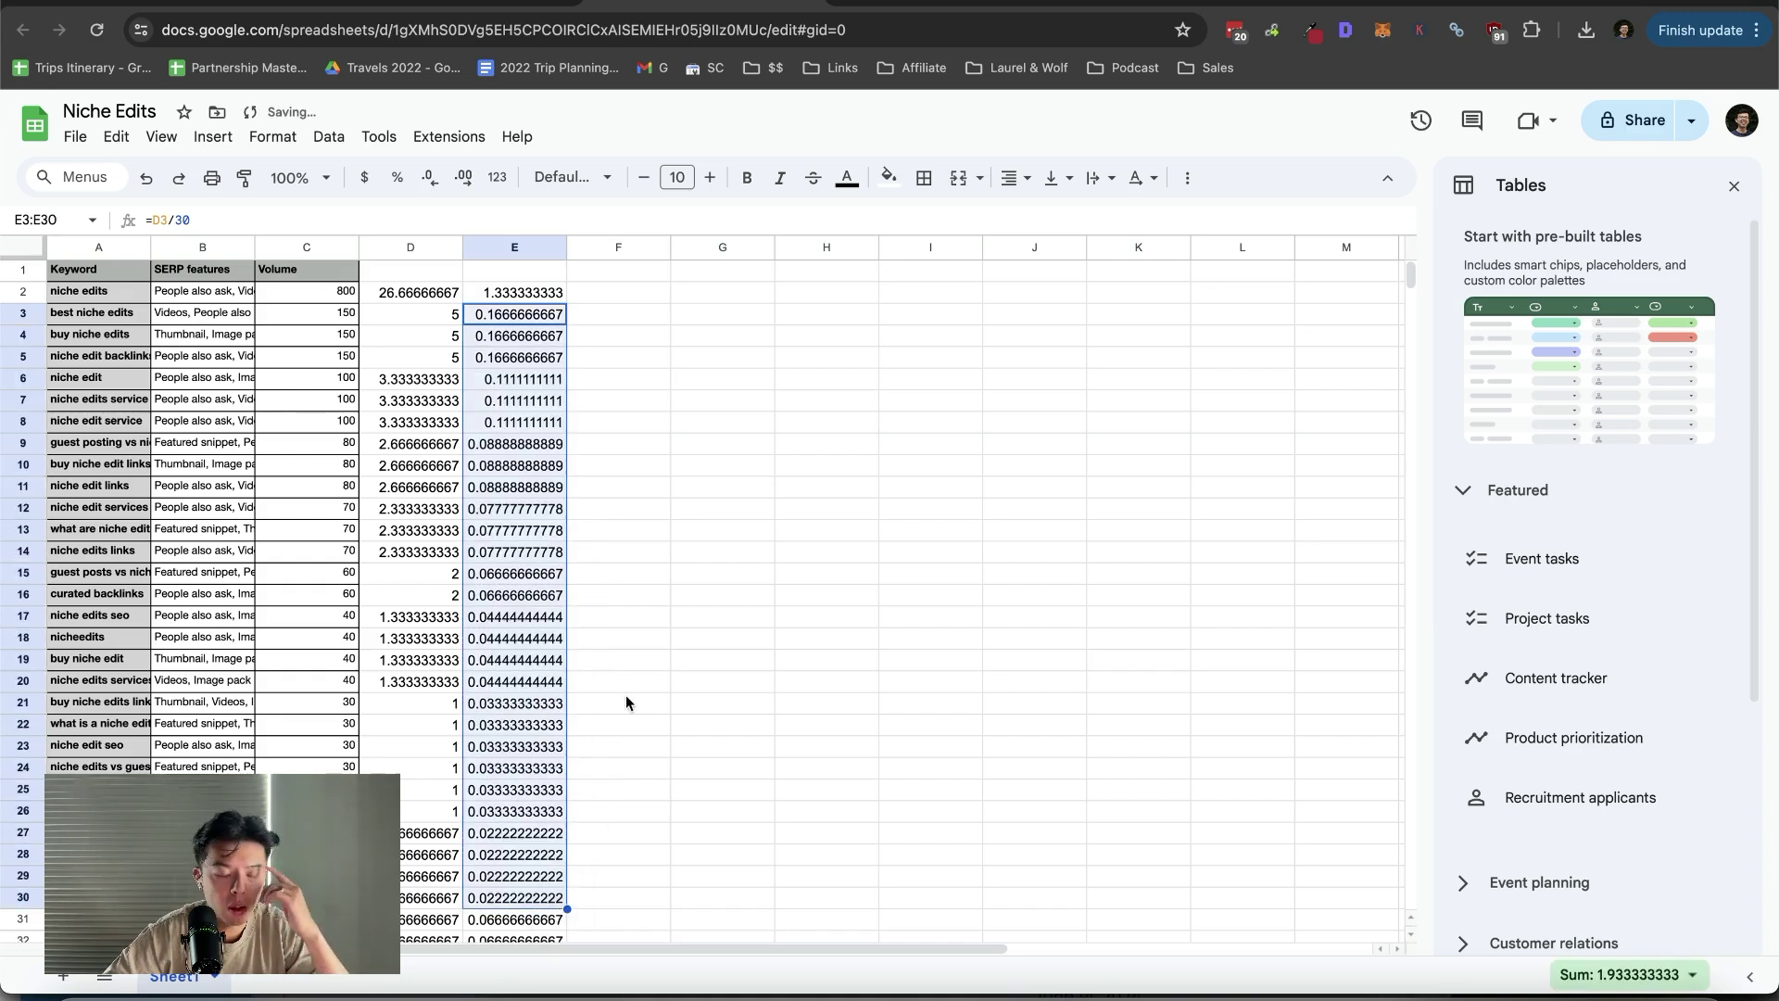